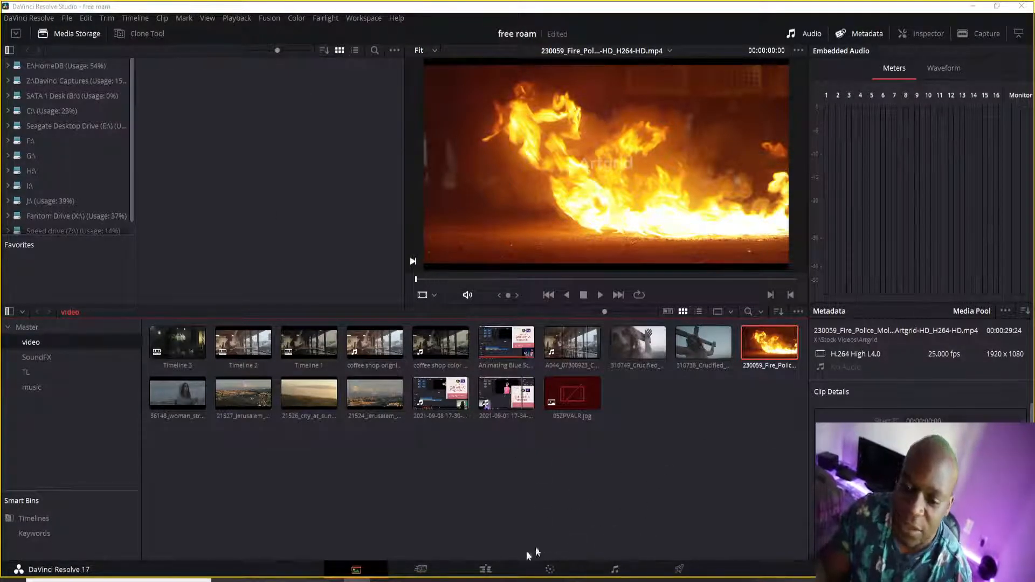
Switch to the Edit page and show the project's media bins beside the timeline
{"action": "left_click", "coordinate": [485, 569]}
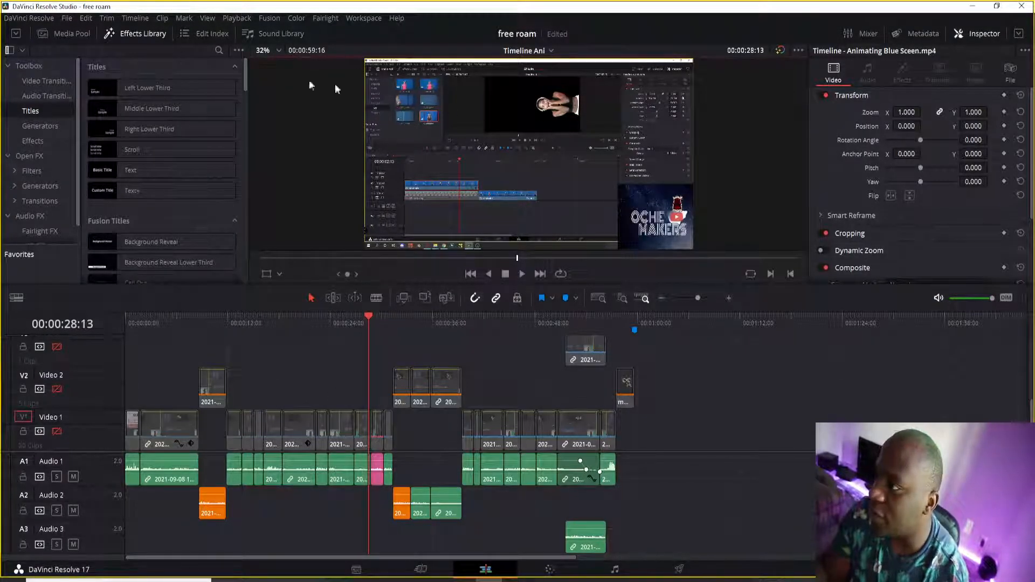
{"action": "left_click", "coordinate": [89, 36]}
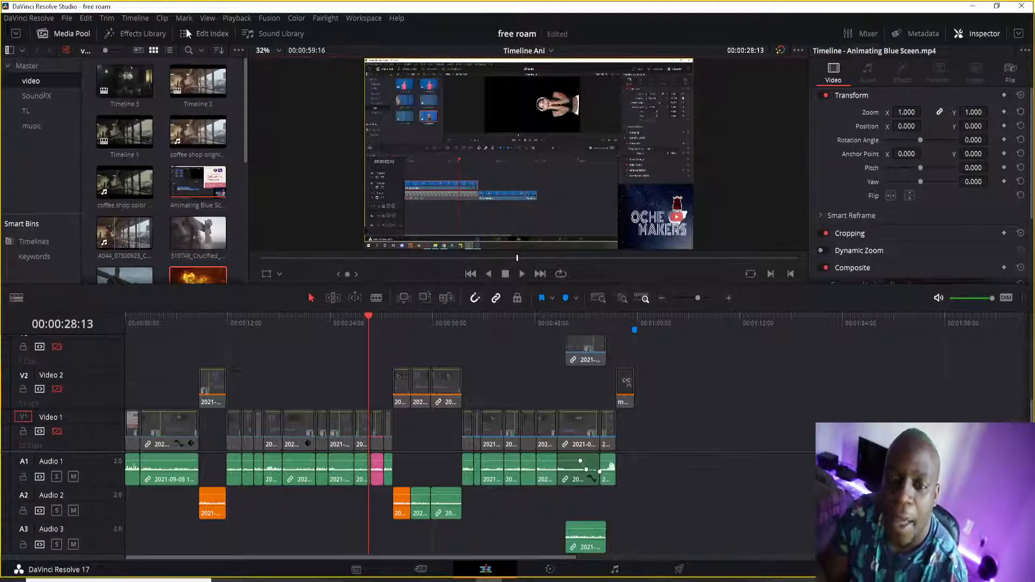
{"action": "left_click", "coordinate": [205, 34]}
{"action": "left_click", "coordinate": [135, 34]}
{"action": "left_click", "coordinate": [71, 37]}
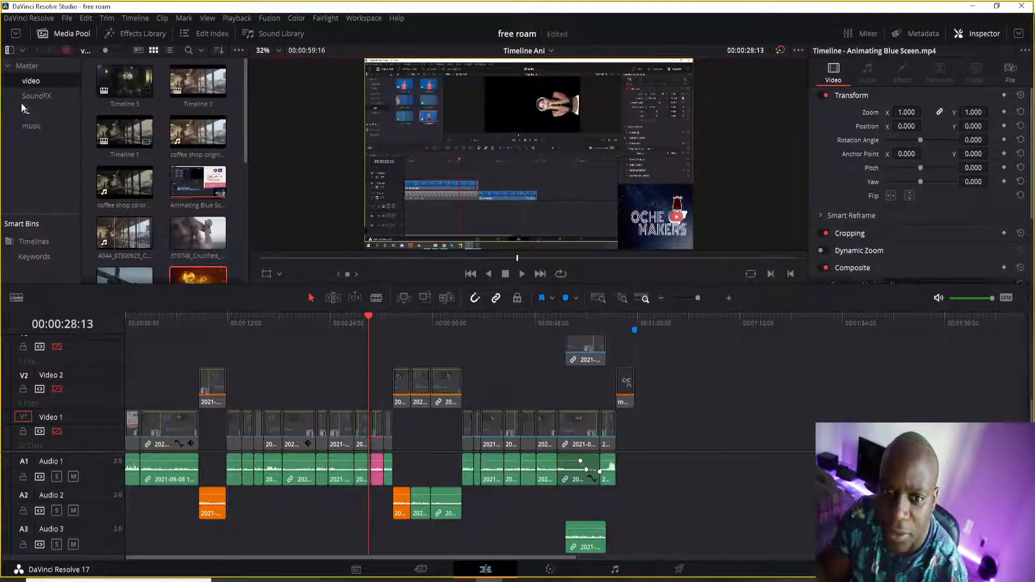
Create an empty timeline named "Timeline sky" in the TL bin
{"action": "left_click", "coordinate": [32, 112]}
{"action": "right_click", "coordinate": [184, 202]}
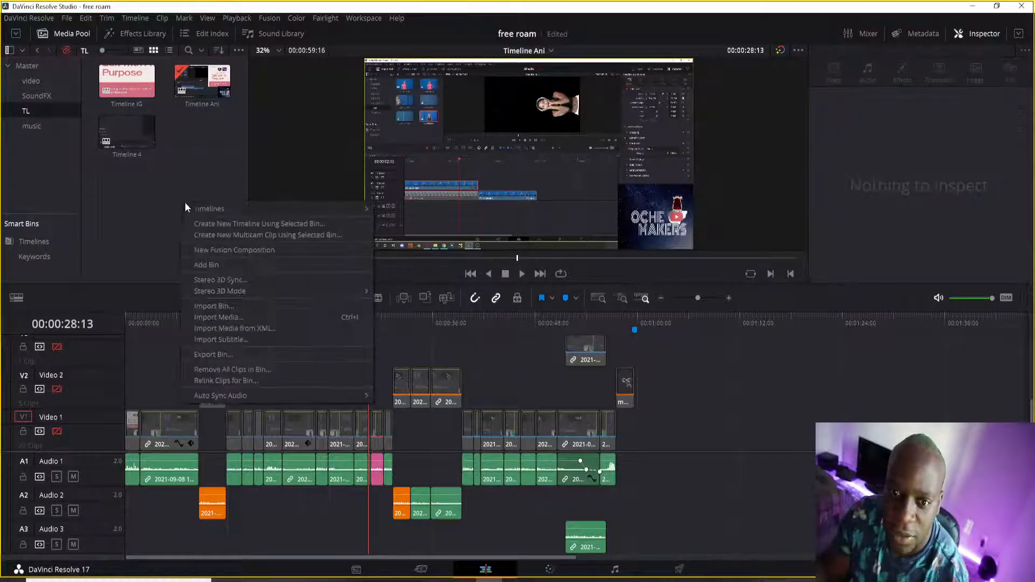
{"action": "mouse_move", "coordinate": [279, 215]}
{"action": "left_click", "coordinate": [422, 211]}
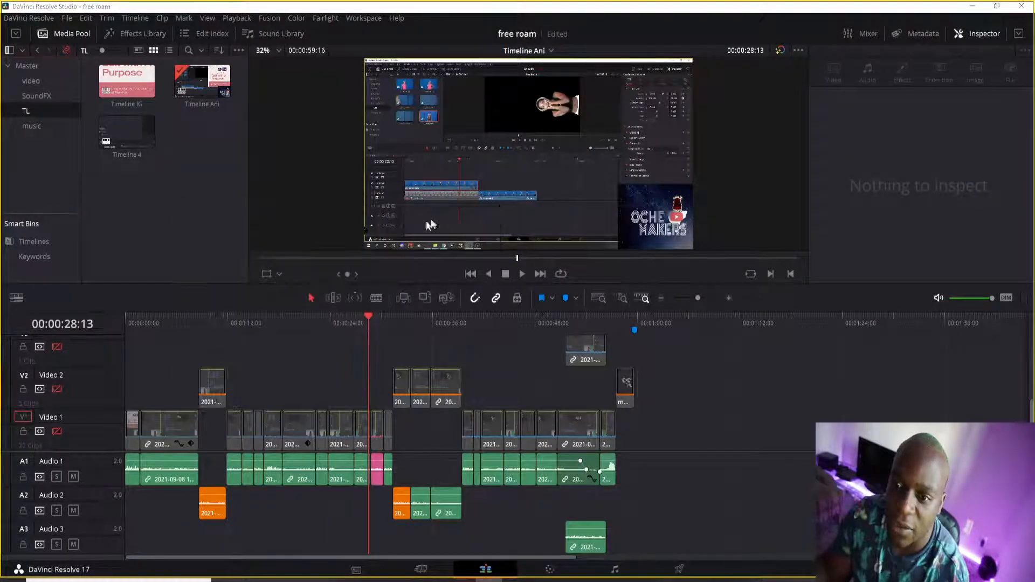
{"action": "left_click", "coordinate": [545, 254]}
{"action": "key", "text": "BackSpace"}
{"action": "type", "text": "sky"}
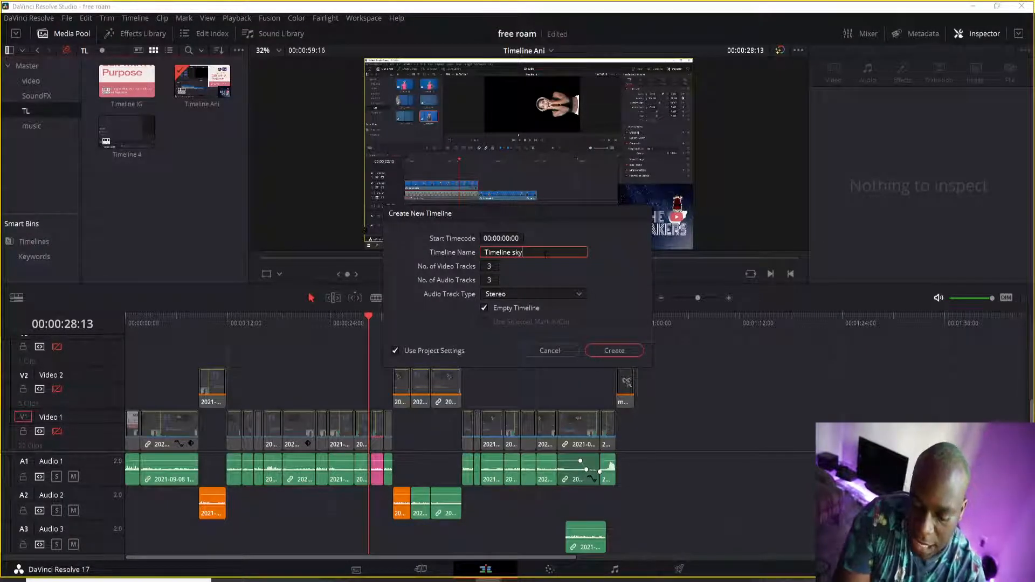
{"action": "left_click", "coordinate": [614, 351]}
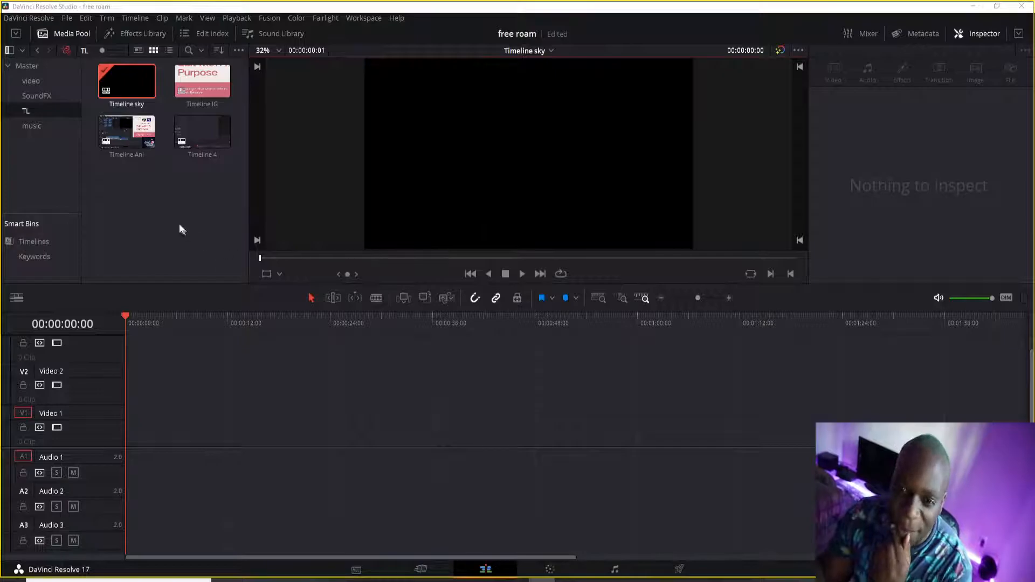
Preview the 21524 Jerusalem clip from the video bin in an enlarged viewer and examine its sky and skyline
{"action": "left_click", "coordinate": [32, 82]}
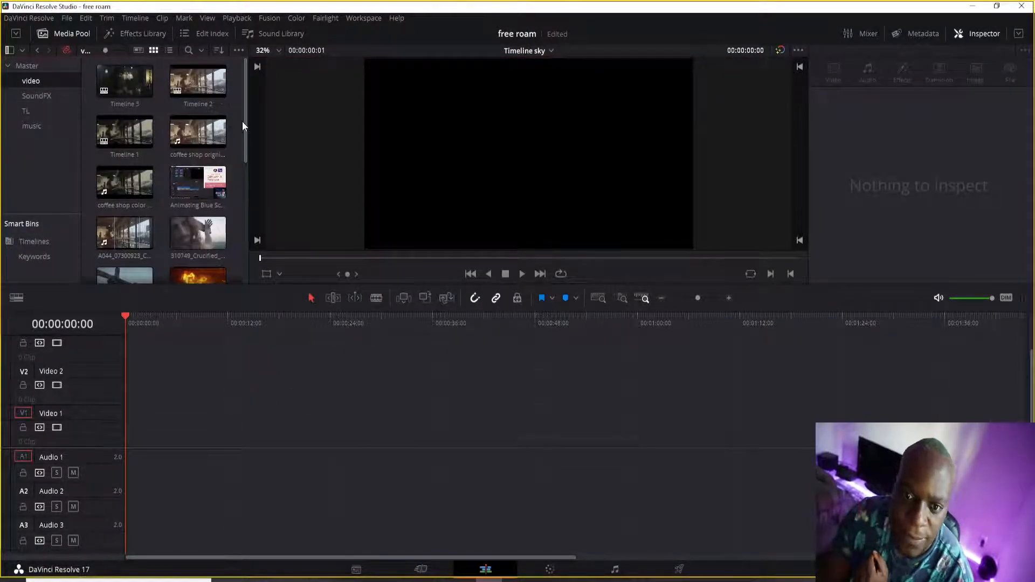
{"action": "left_click_drag", "start_coordinate": [246, 125], "coordinate": [238, 233]}
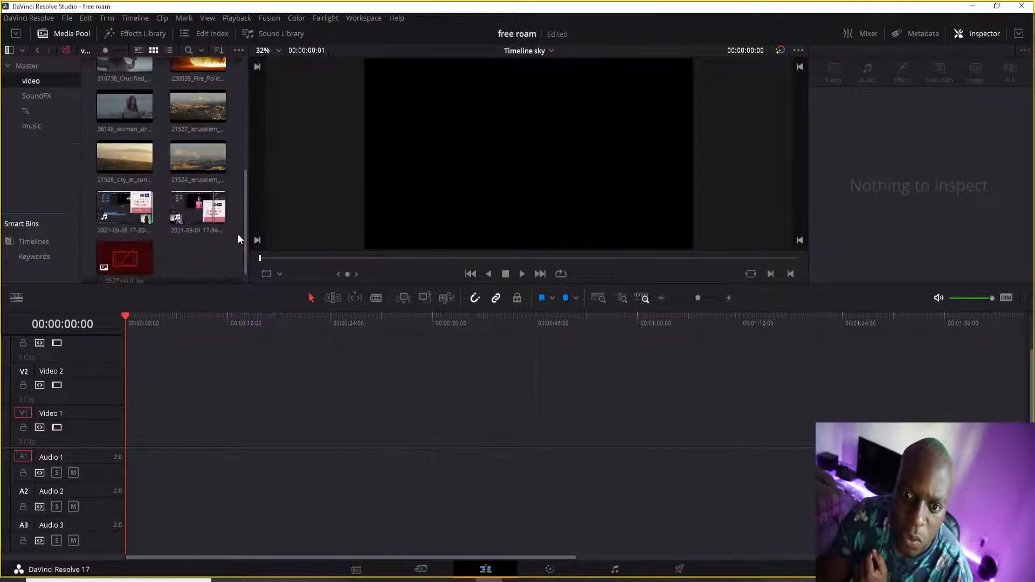
{"action": "left_click", "coordinate": [204, 172]}
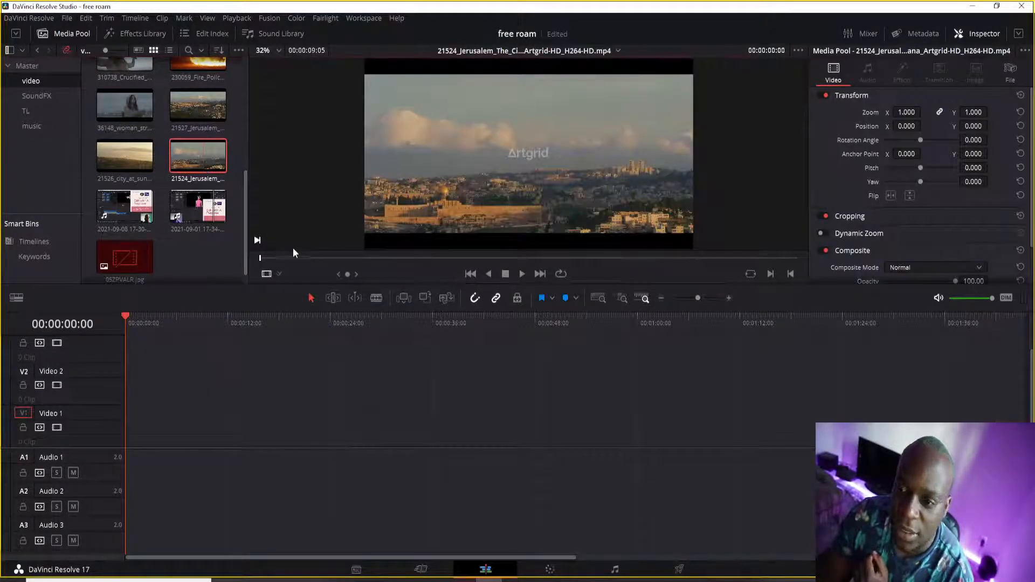
{"action": "left_click_drag", "start_coordinate": [396, 272], "coordinate": [397, 273]}
{"action": "left_click_drag", "start_coordinate": [246, 269], "coordinate": [500, 248]}
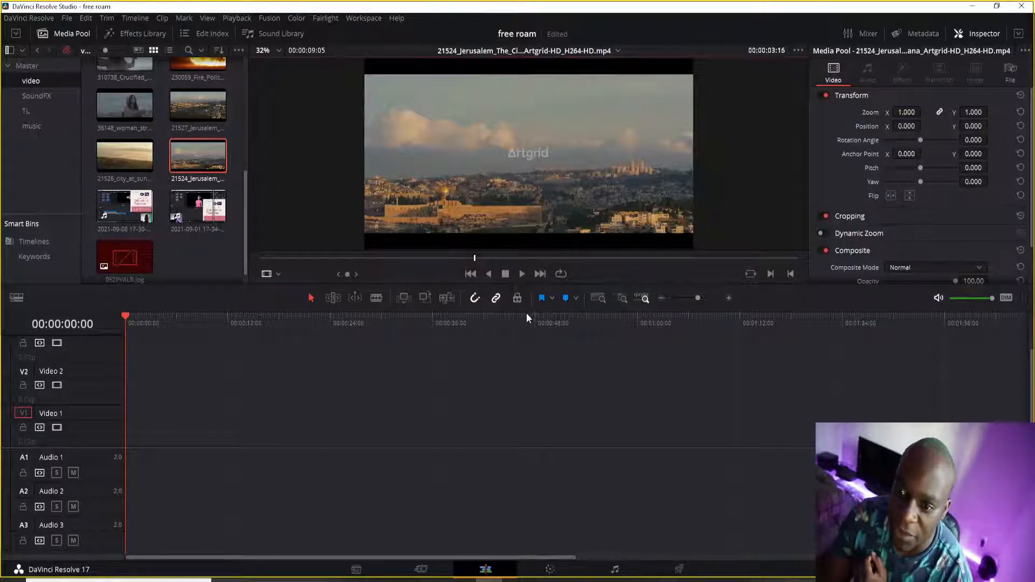
{"action": "left_click_drag", "start_coordinate": [526, 312], "coordinate": [526, 398]}
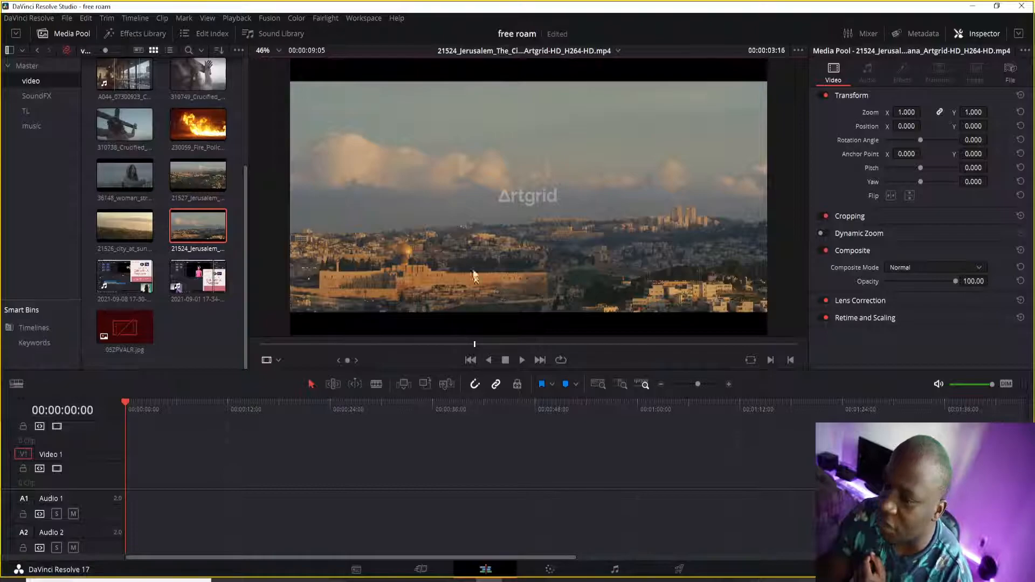
{"action": "scroll", "coordinate": [463, 237], "scroll_direction": "up", "scroll_amount": 2}
{"action": "left_click_drag", "start_coordinate": [518, 261], "coordinate": [538, 230]}
{"action": "left_click_drag", "start_coordinate": [333, 344], "coordinate": [441, 342]}
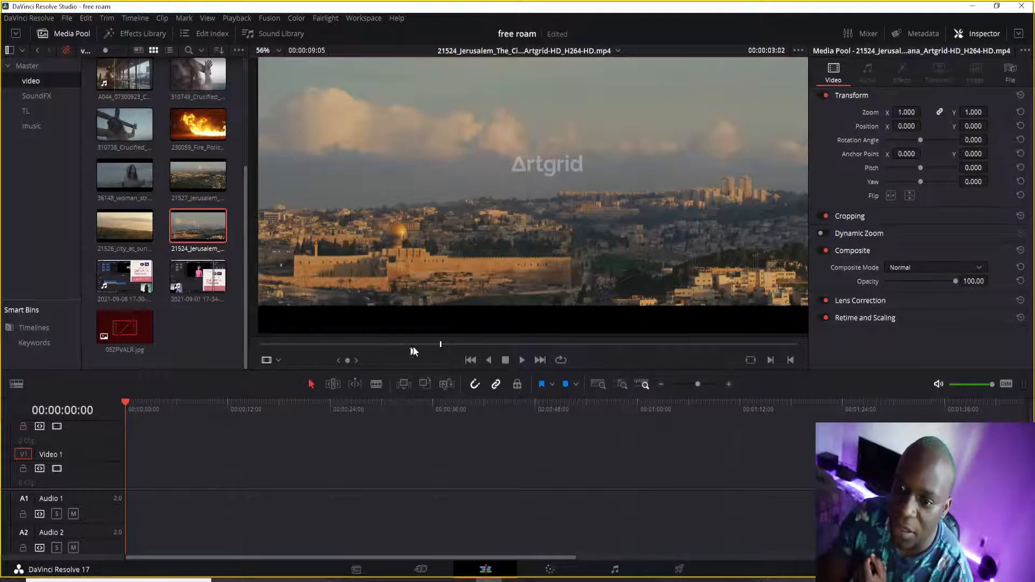
{"action": "left_click_drag", "start_coordinate": [629, 345], "coordinate": [291, 344]}
{"action": "scroll", "coordinate": [345, 270], "scroll_direction": "down", "scroll_amount": 1}
{"action": "scroll", "coordinate": [405, 197], "scroll_direction": "down", "scroll_amount": 1}
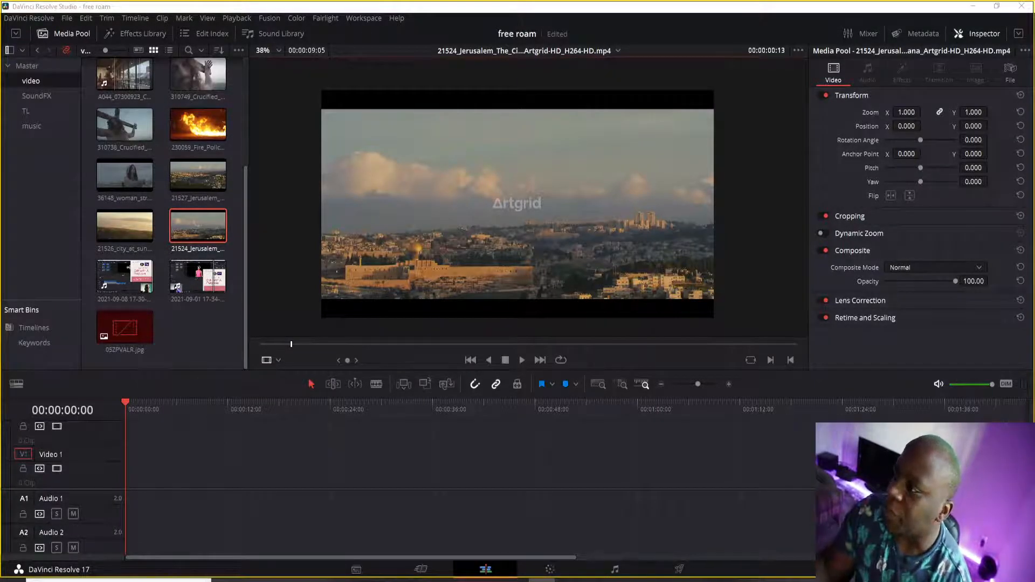
Place the 21524 Jerusalem clip at the start of the Video 1 track
{"action": "left_click_drag", "start_coordinate": [224, 295], "coordinate": [131, 495]}
{"action": "left_click", "coordinate": [135, 406]}
{"action": "left_click_drag", "start_coordinate": [135, 406], "coordinate": [89, 429]}
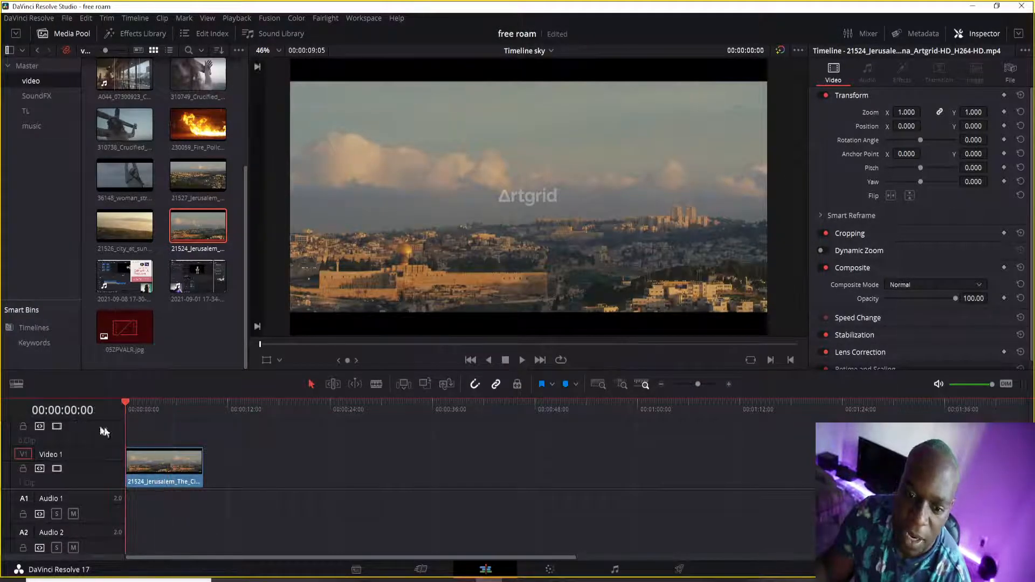
Compare the 21524, 21527 and 21526 city clips by scrubbing through the footage in the source viewer
{"action": "left_click", "coordinate": [199, 171]}
{"action": "left_click_drag", "start_coordinate": [276, 345], "coordinate": [303, 346]}
{"action": "left_click", "coordinate": [211, 224]}
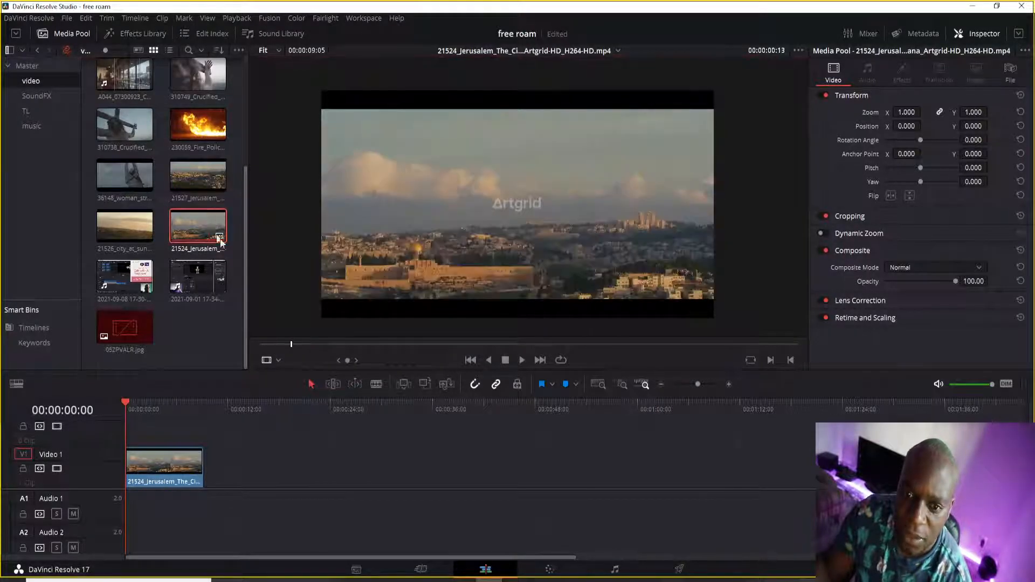
{"action": "left_click_drag", "start_coordinate": [301, 345], "coordinate": [644, 351]}
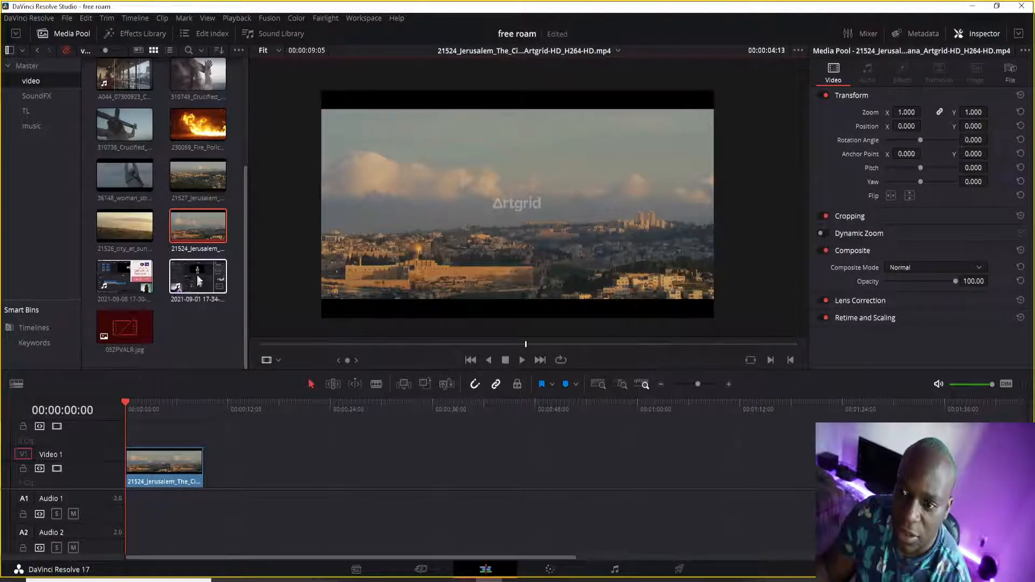
{"action": "left_click", "coordinate": [197, 176]}
{"action": "left_click_drag", "start_coordinate": [303, 345], "coordinate": [591, 345]}
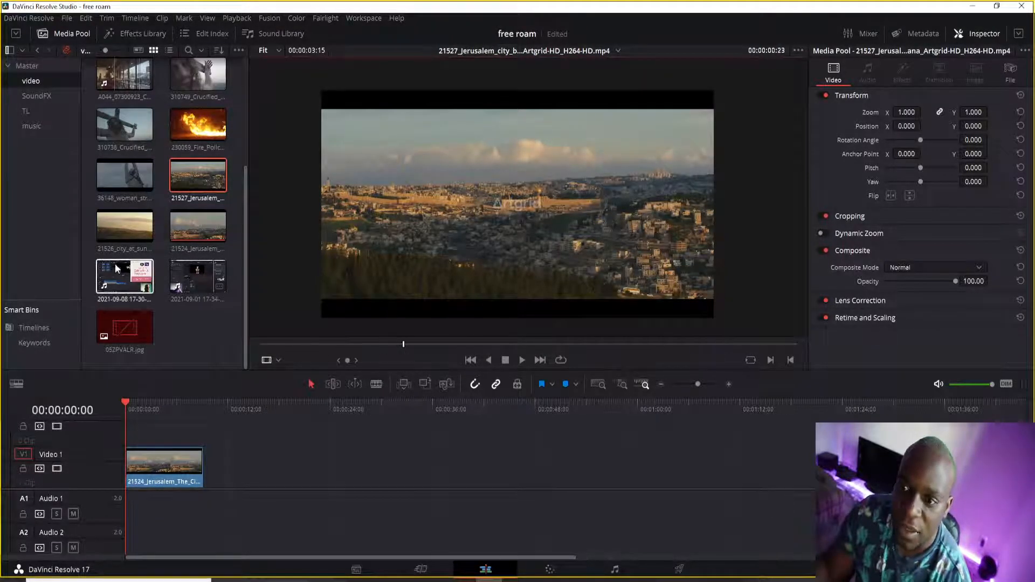
{"action": "left_click", "coordinate": [107, 223]}
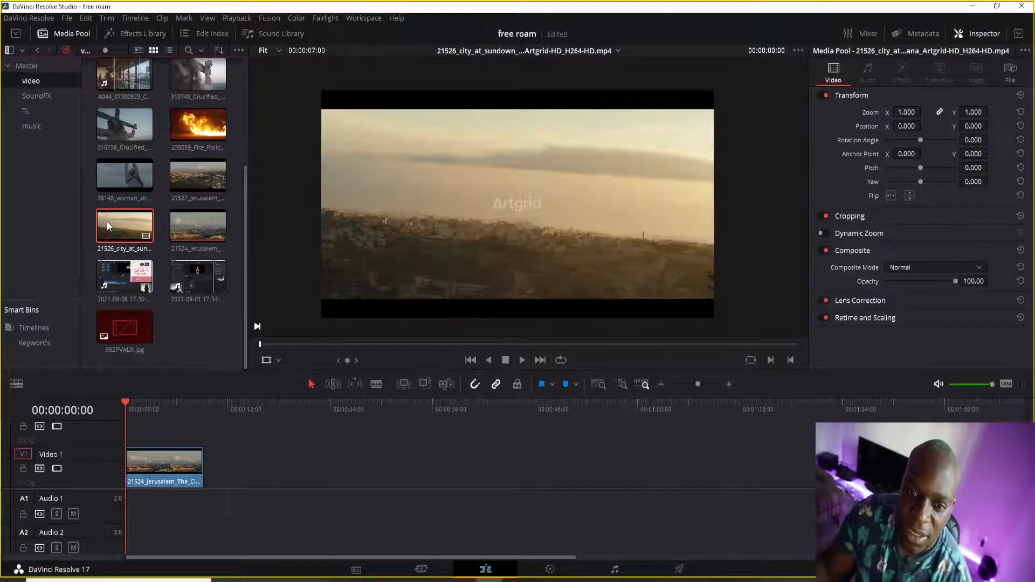
{"action": "left_click", "coordinate": [221, 185]}
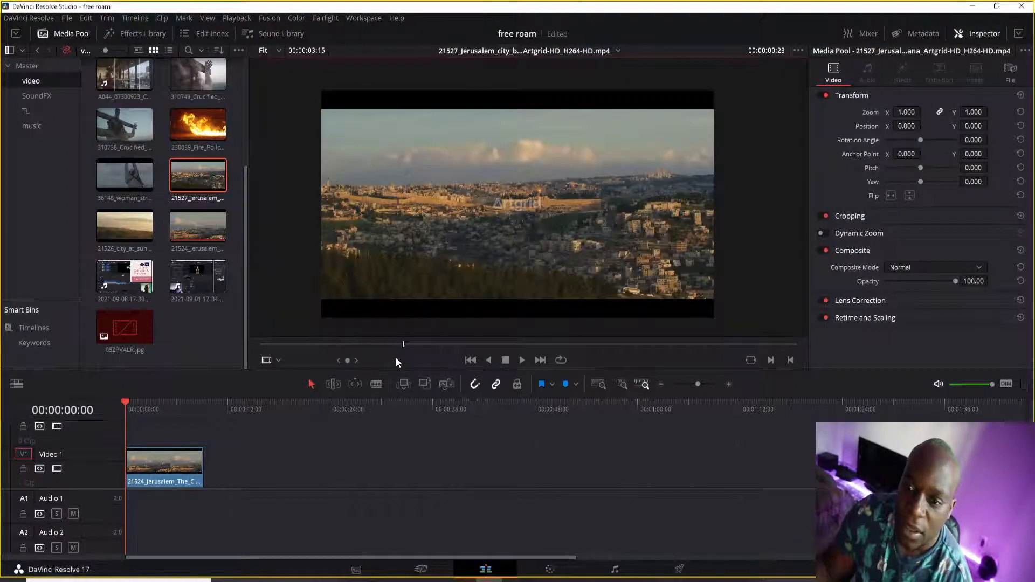
{"action": "left_click_drag", "start_coordinate": [432, 349], "coordinate": [522, 346]}
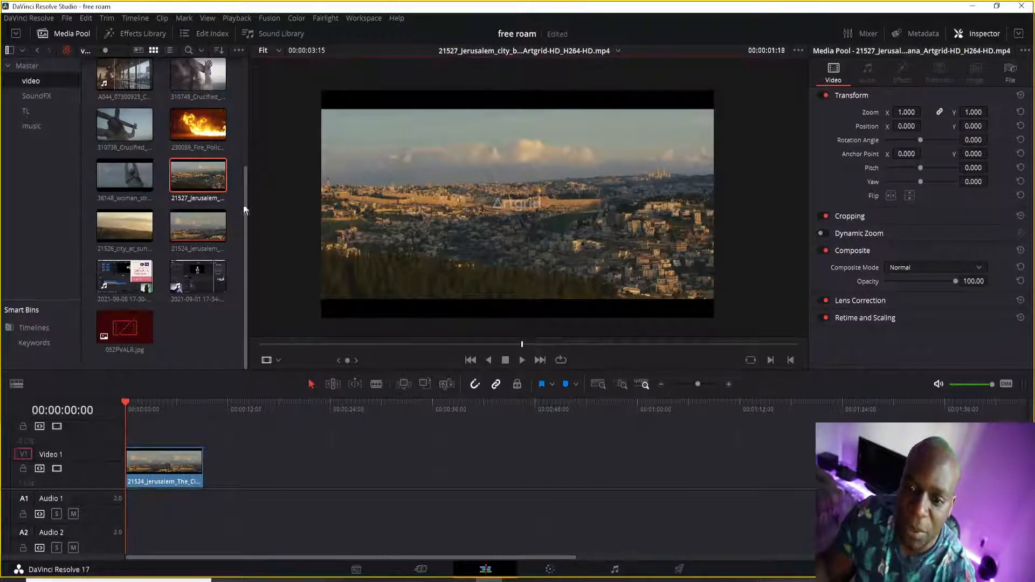
Place the 21527 Jerusalem clip at the start of Video 2 and shift the 21524 clip further along Video 1
{"action": "left_click_drag", "start_coordinate": [199, 174], "coordinate": [155, 435]}
{"action": "left_click_drag", "start_coordinate": [210, 481], "coordinate": [363, 502]}
{"action": "scroll", "coordinate": [167, 468], "scroll_direction": "up", "scroll_amount": 1}
{"action": "left_click_drag", "start_coordinate": [161, 465], "coordinate": [139, 468]}
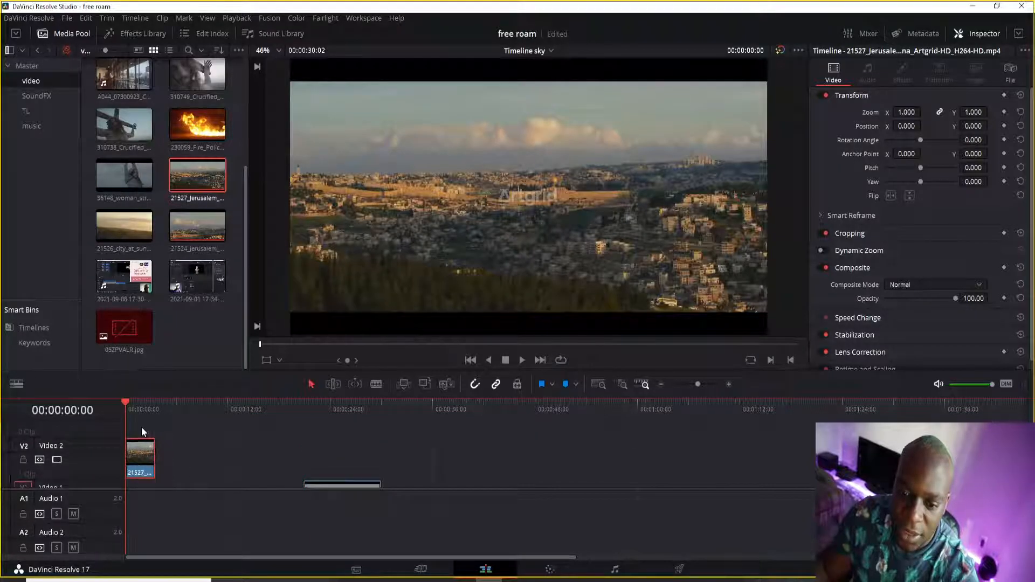
Apply Dynamic Zoom to the 21527 clip with its green start frame shifted toward the left edge, and play it back
{"action": "left_click", "coordinate": [280, 361]}
{"action": "left_click", "coordinate": [299, 406]}
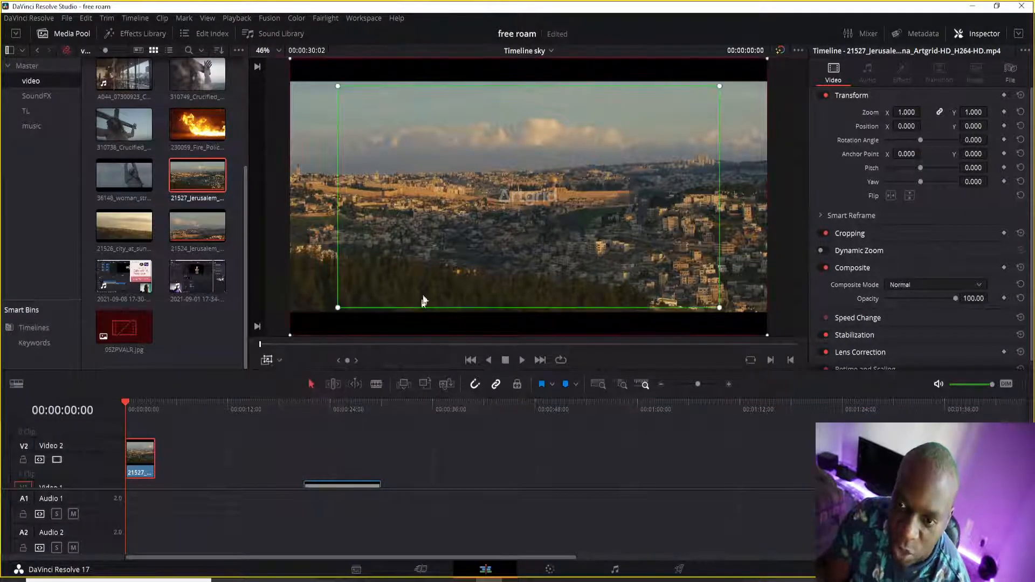
{"action": "left_click_drag", "start_coordinate": [509, 211], "coordinate": [453, 212]}
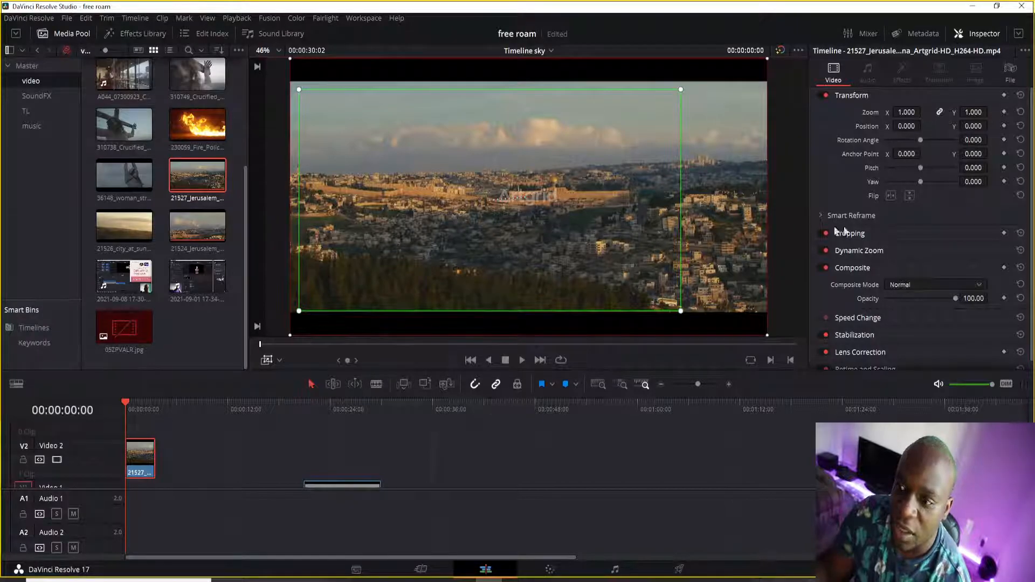
{"action": "left_click", "coordinate": [523, 359]}
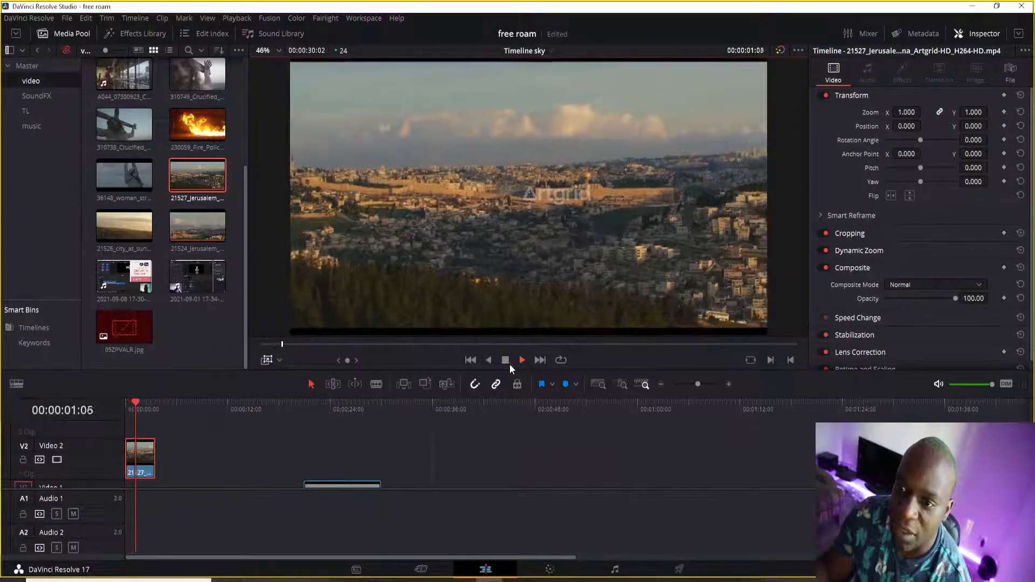
{"action": "left_click", "coordinate": [506, 361]}
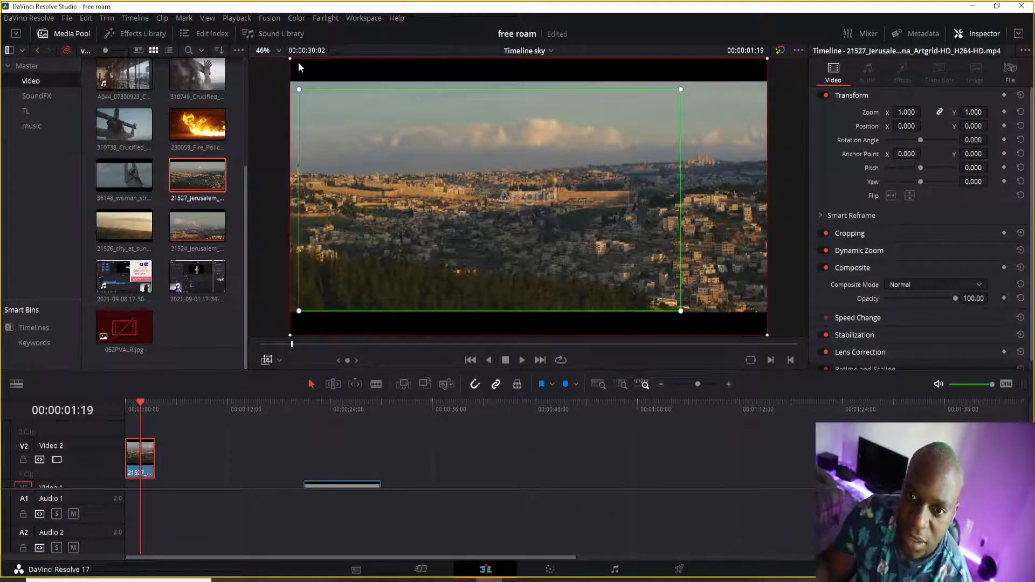
Shrink the red Dynamic Zoom end frame slightly inside the picture edges and play the clip from the beginning
{"action": "left_click_drag", "start_coordinate": [290, 60], "coordinate": [296, 67]}
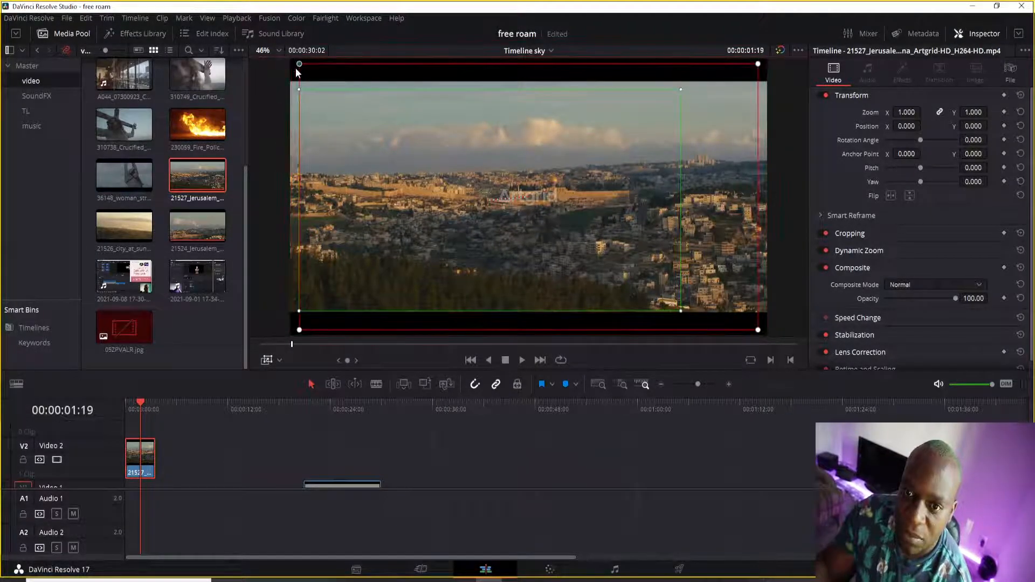
{"action": "left_click", "coordinate": [519, 360]}
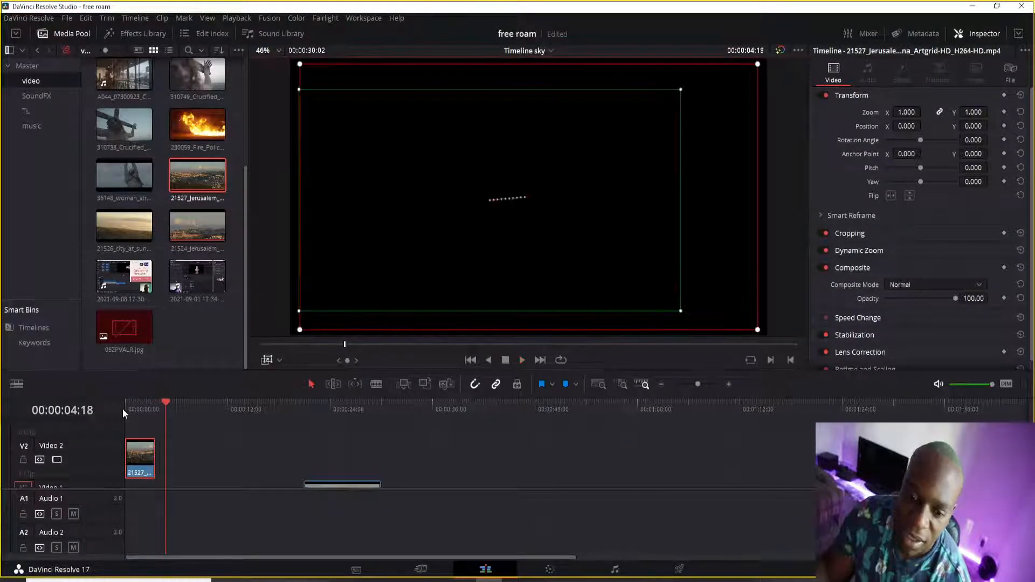
{"action": "key", "text": "Home"}
{"action": "key", "text": "space"}
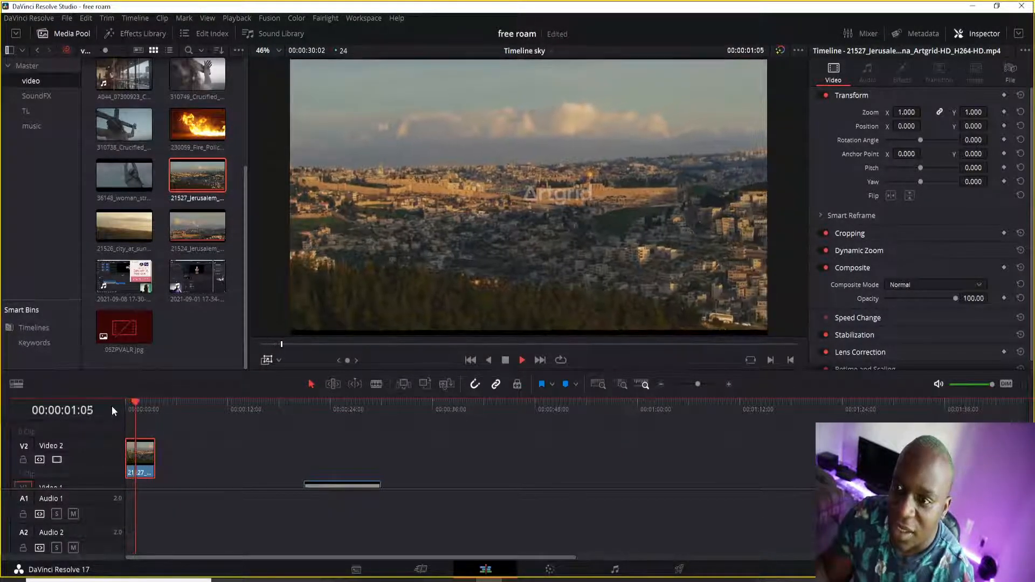
{"action": "key", "text": "space"}
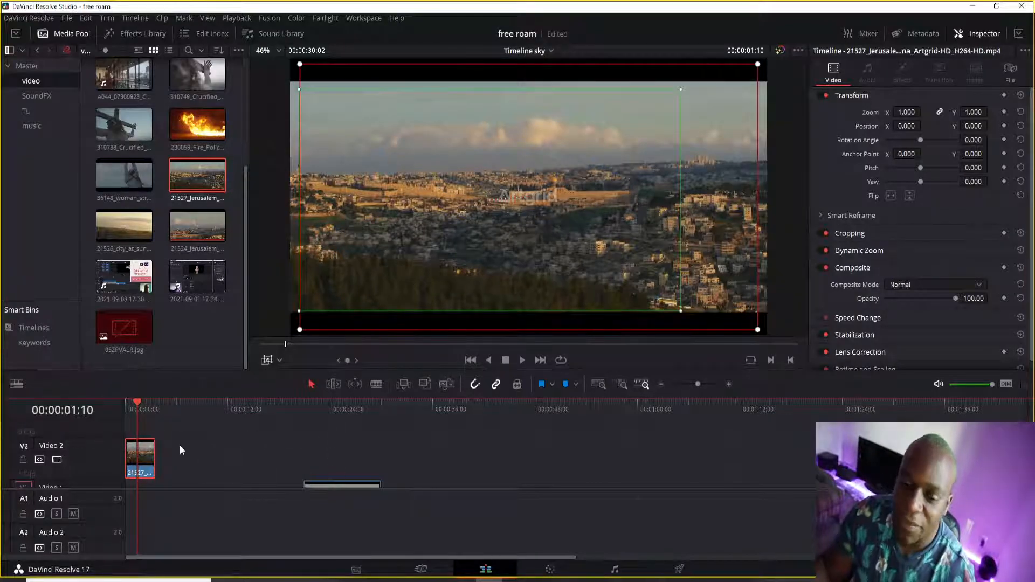
Move the 21524 clip to the start of Video 1 and trim its end to match the Video 2 clip
{"action": "scroll", "coordinate": [346, 469], "scroll_direction": "down", "scroll_amount": 2}
{"action": "left_click", "coordinate": [345, 470]}
{"action": "left_click_drag", "start_coordinate": [308, 477], "coordinate": [135, 474]}
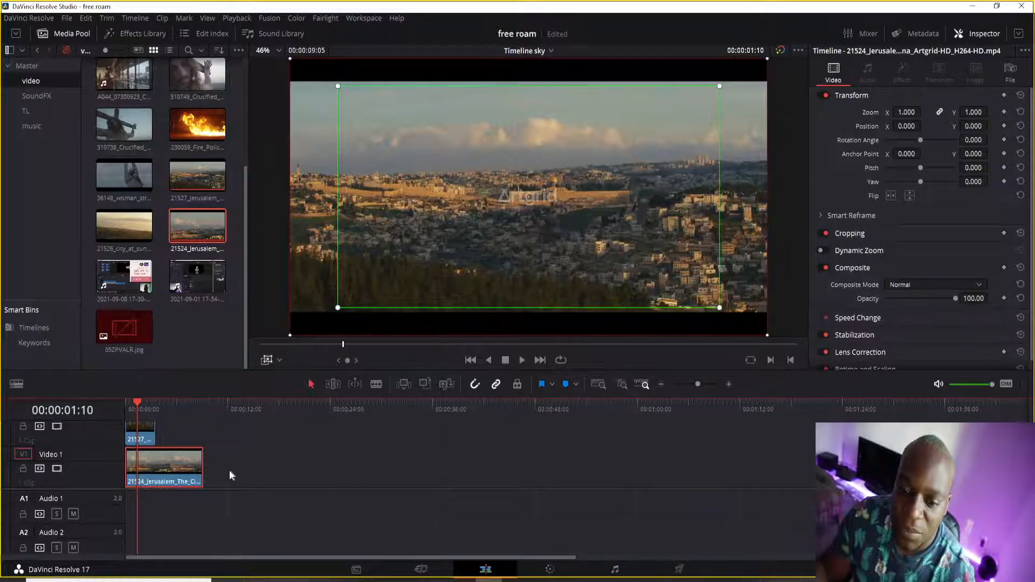
{"action": "left_click_drag", "start_coordinate": [201, 465], "coordinate": [155, 465]}
{"action": "scroll", "coordinate": [247, 468], "scroll_direction": "up", "scroll_amount": 2}
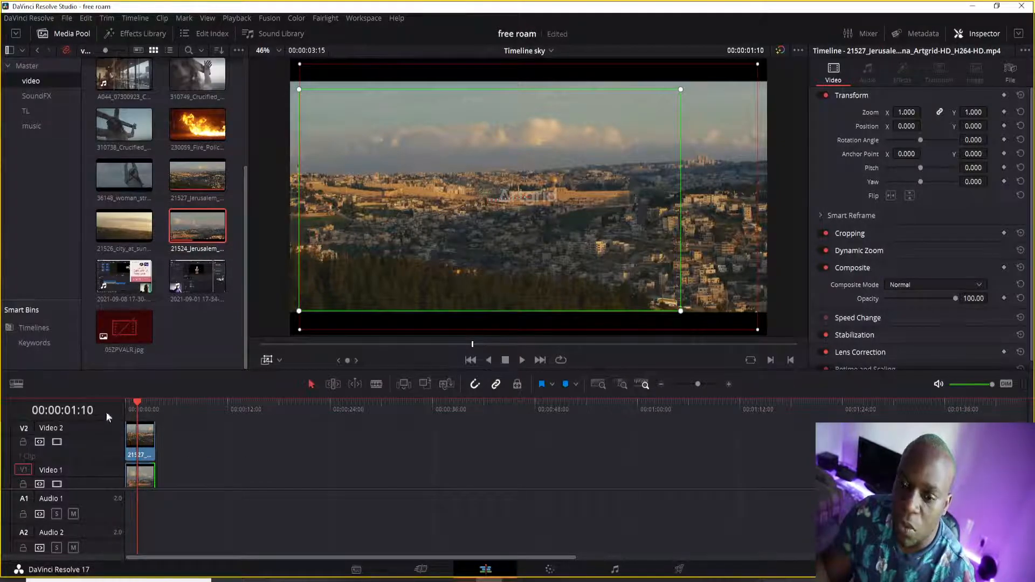
Play back the stacked clips and hide the Dynamic Zoom overlay in the viewer
{"action": "key", "text": "space"}
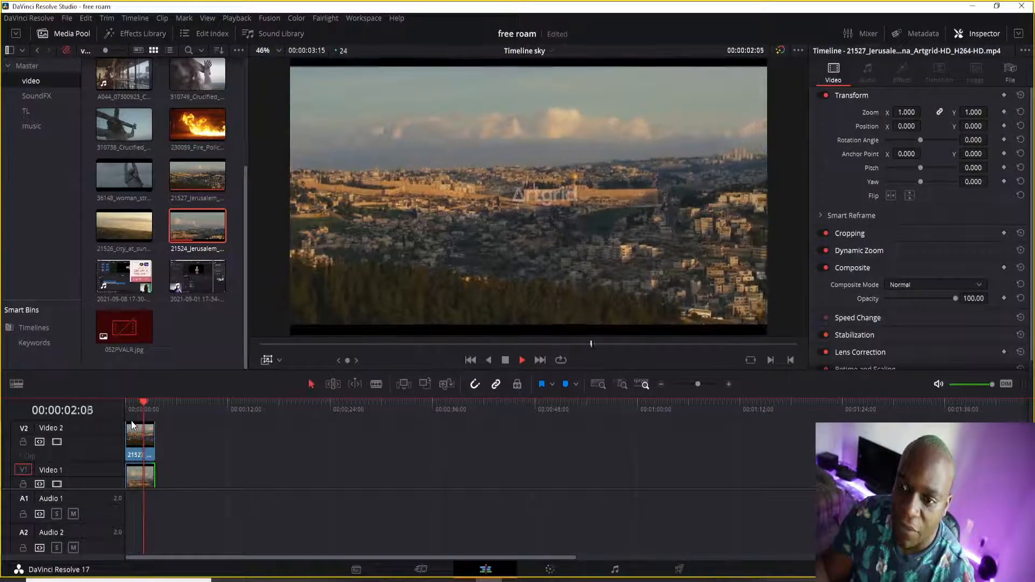
{"action": "key", "text": "space"}
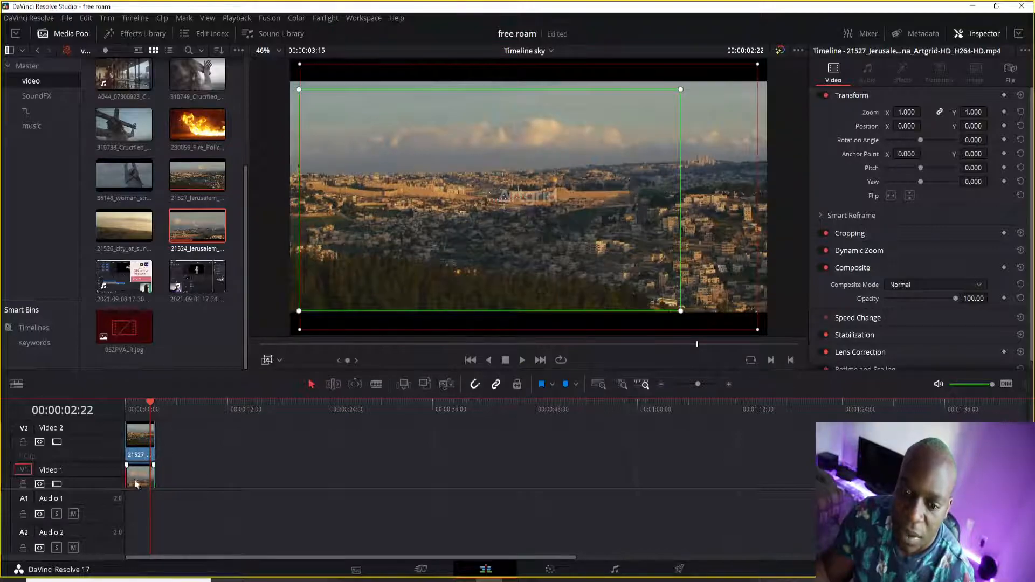
{"action": "left_click", "coordinate": [262, 360]}
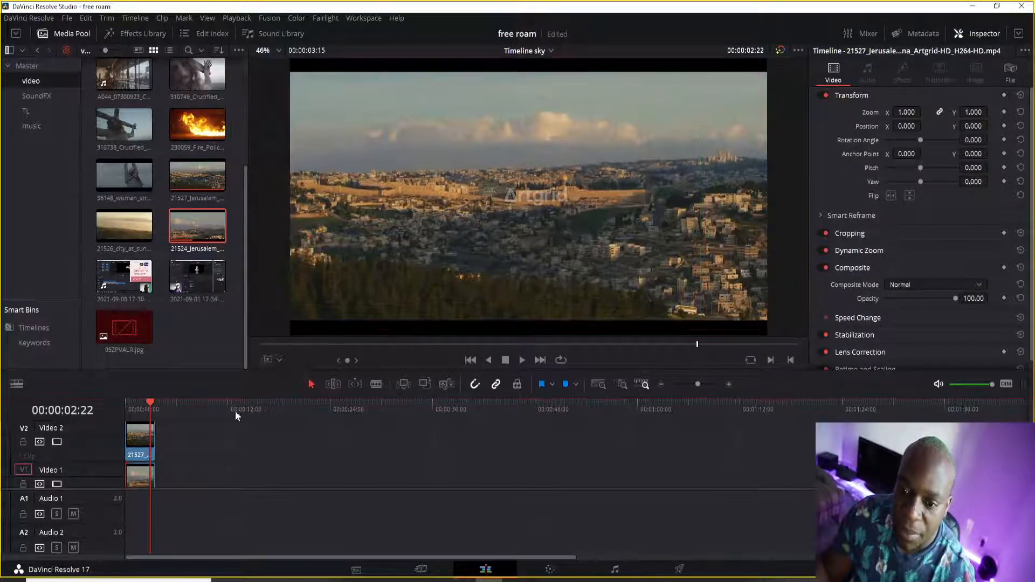
Swap the stacked clips so 21527 sits on Video 1 and 21524 on Video 2, both starting at the timeline's beginning
{"action": "left_click_drag", "start_coordinate": [144, 480], "coordinate": [238, 444]}
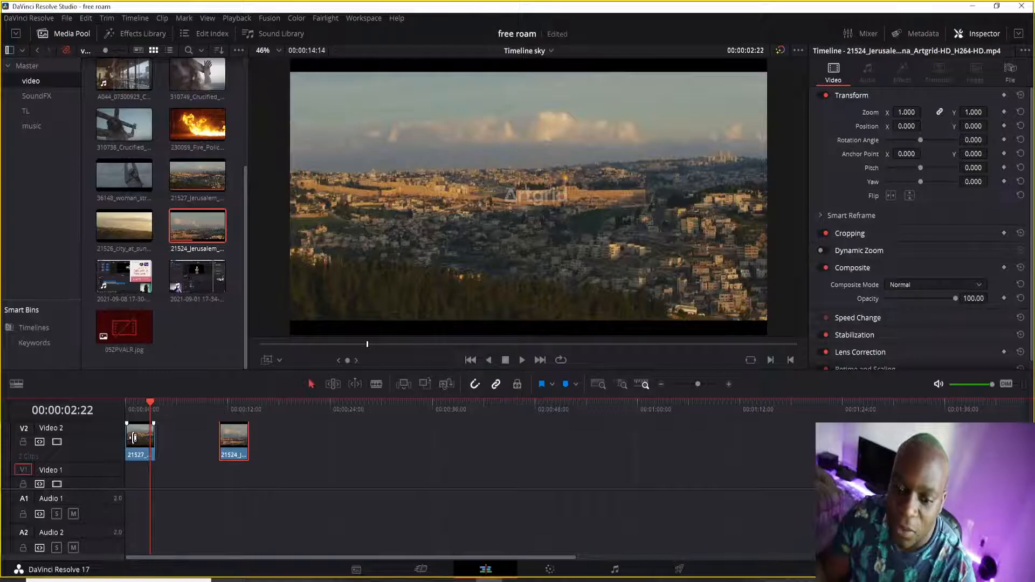
{"action": "left_click_drag", "start_coordinate": [133, 438], "coordinate": [138, 468]}
{"action": "scroll", "coordinate": [219, 452], "scroll_direction": "up", "scroll_amount": 2}
{"action": "scroll", "coordinate": [214, 462], "scroll_direction": "down", "scroll_amount": 2}
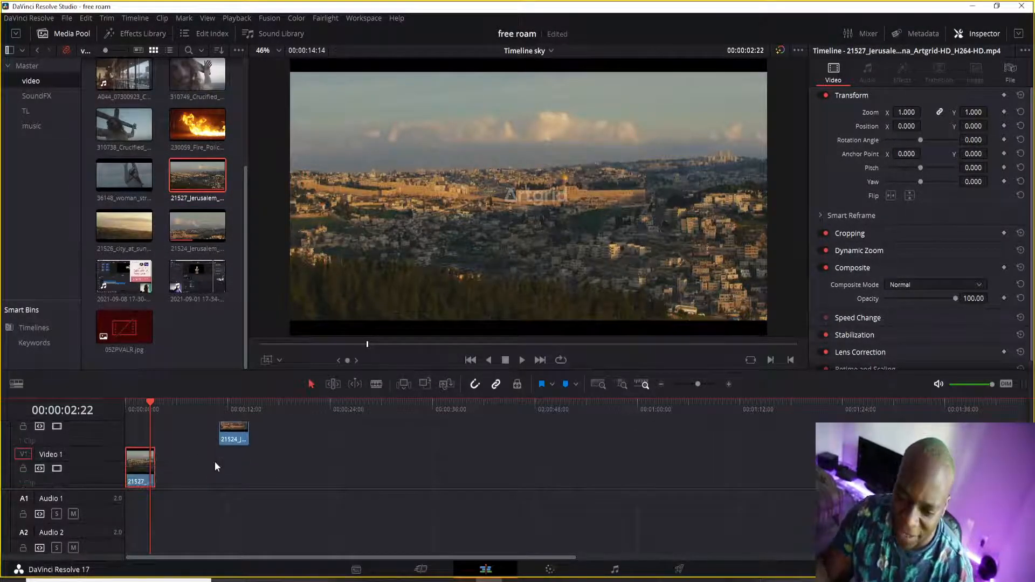
{"action": "left_click_drag", "start_coordinate": [231, 441], "coordinate": [111, 461]}
{"action": "scroll", "coordinate": [111, 461], "scroll_direction": "down", "scroll_amount": 1}
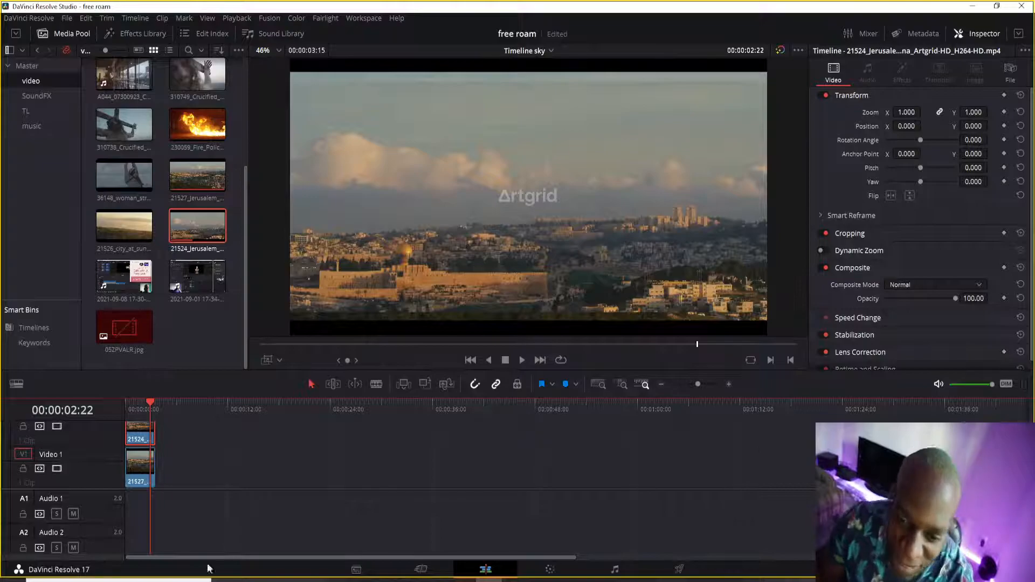
Play the restacked clips from the start of the timeline
{"action": "key", "text": "Home"}
{"action": "key", "text": "space"}
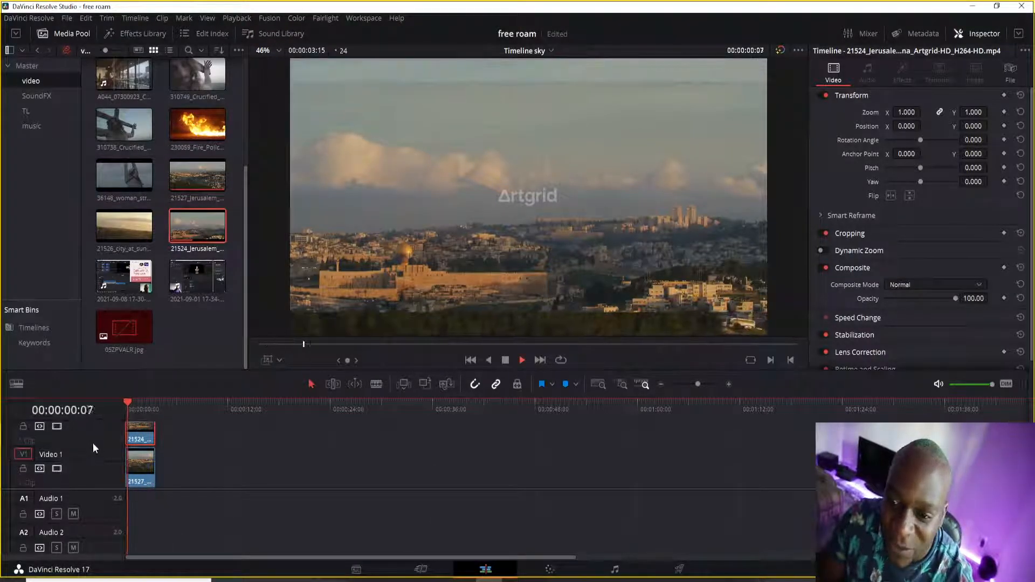
{"action": "key", "text": "space"}
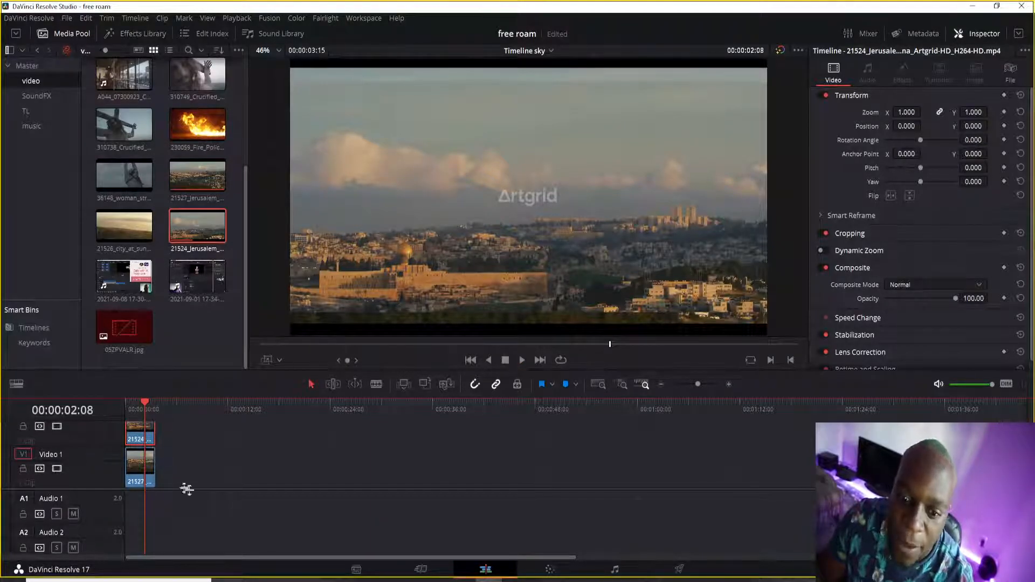
Open the 21524 clip for grading, move node 01 closer to the source input, and scrub back to 00:00:01:13
{"action": "left_click", "coordinate": [547, 571]}
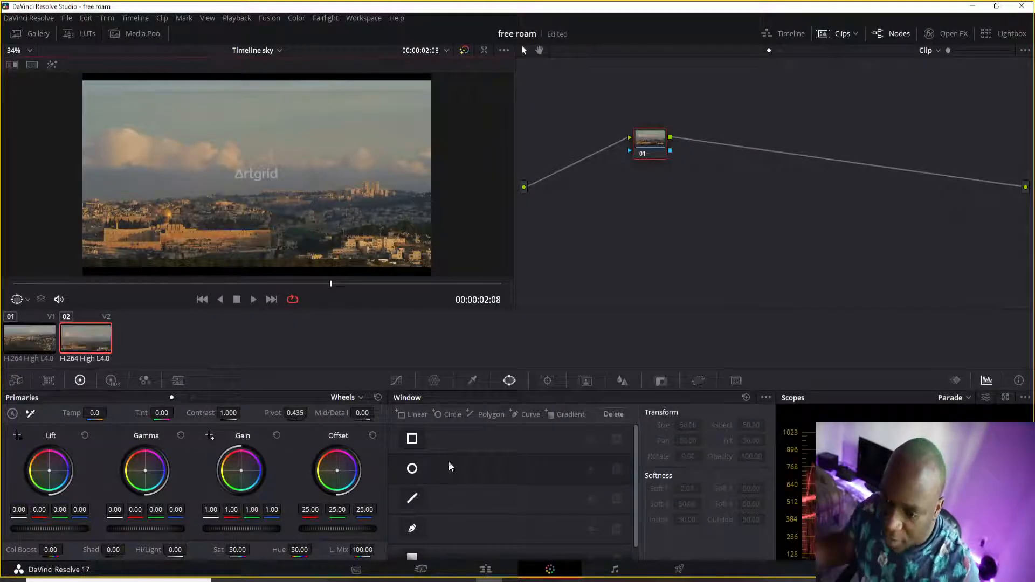
{"action": "left_click_drag", "start_coordinate": [662, 153], "coordinate": [611, 153]}
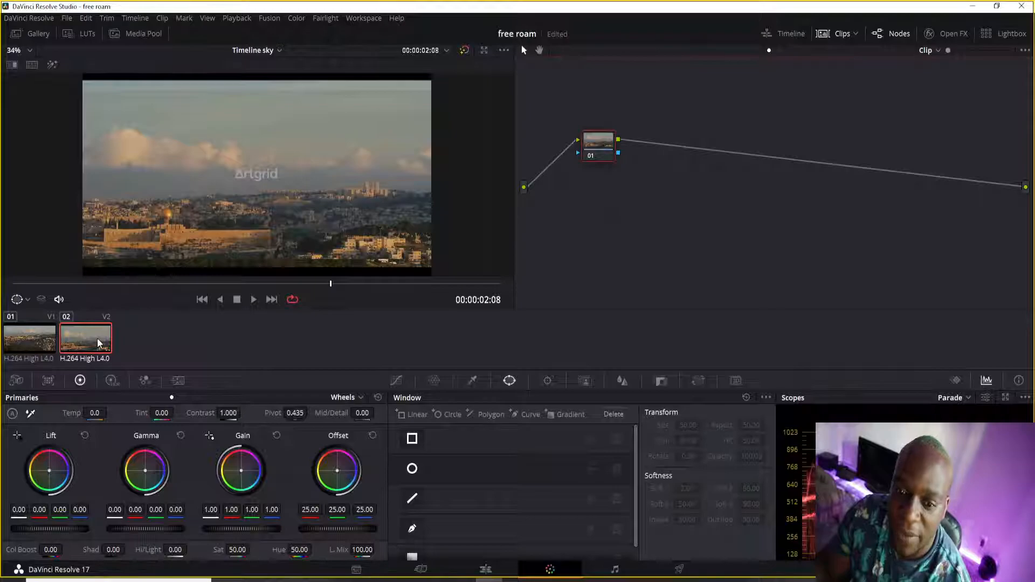
{"action": "left_click_drag", "start_coordinate": [334, 291], "coordinate": [223, 305]}
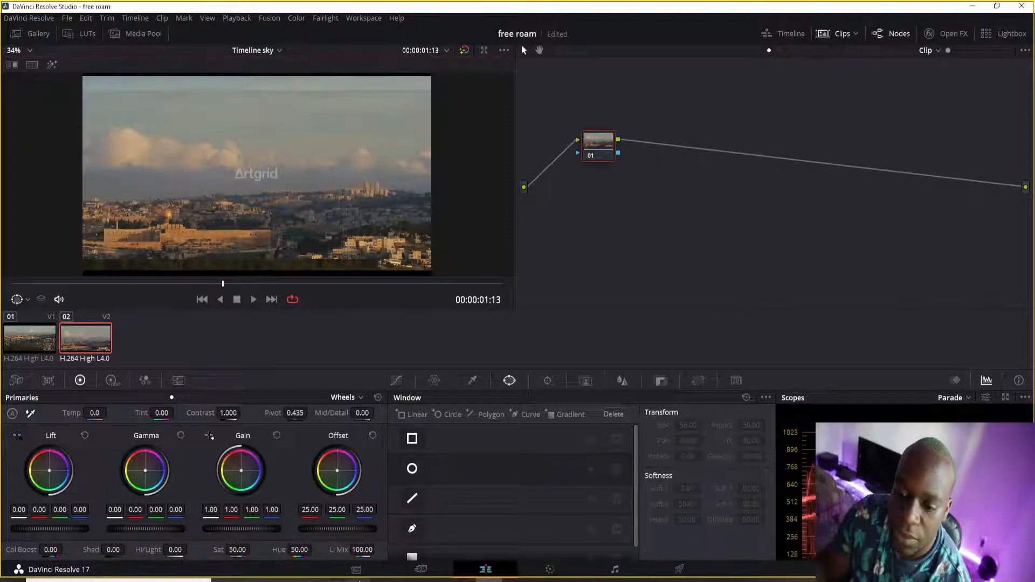
Disable the 21524 clip on Video 2 in the edit and play the 21527 clip beneath it from the beginning
{"action": "key", "text": "shift+4"}
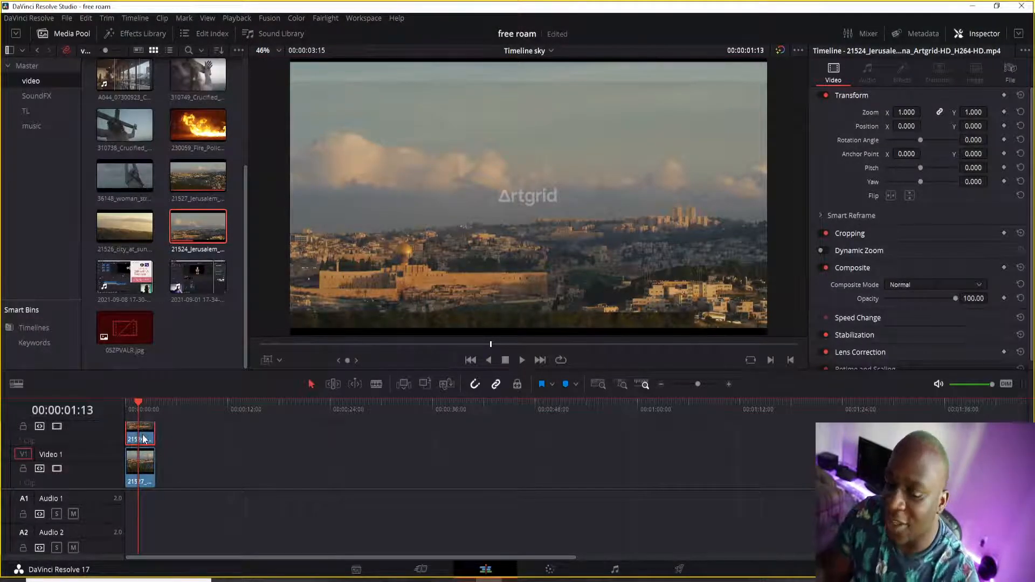
{"action": "key", "text": "d"}
{"action": "key", "text": "d"}
{"action": "key", "text": "d"}
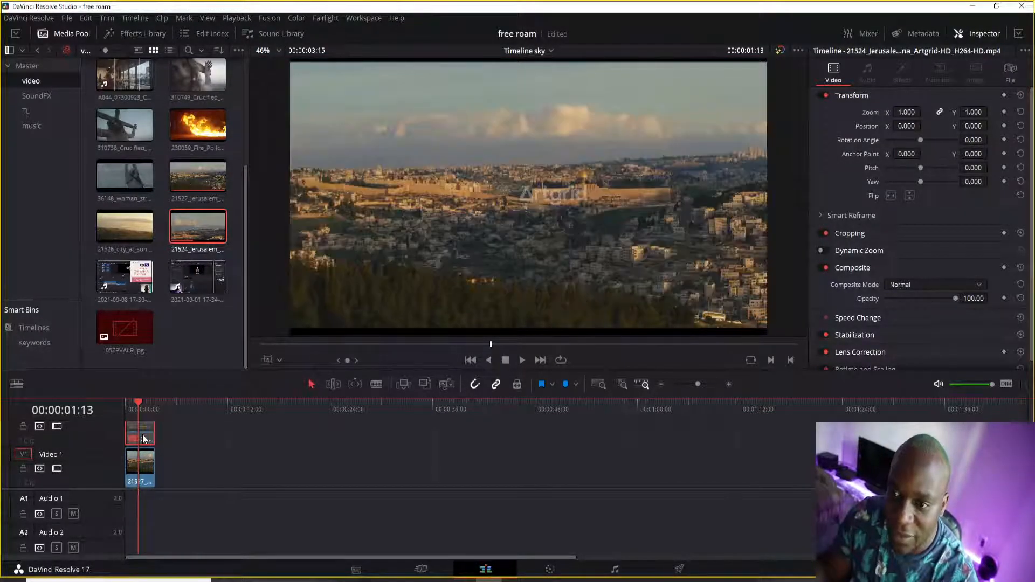
{"action": "left_click_drag", "start_coordinate": [138, 405], "coordinate": [109, 410]}
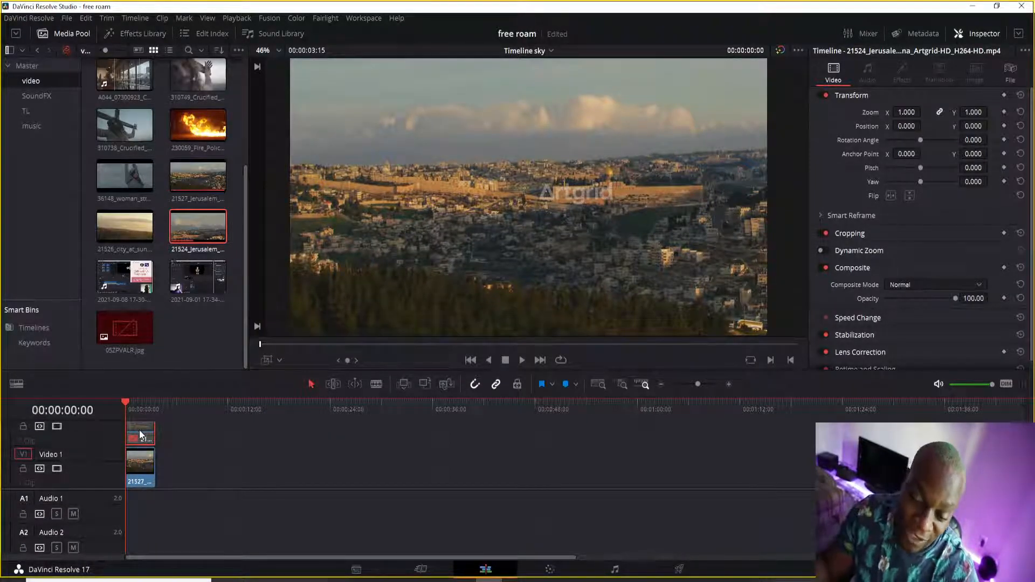
{"action": "key", "text": "space"}
{"action": "key", "text": "space"}
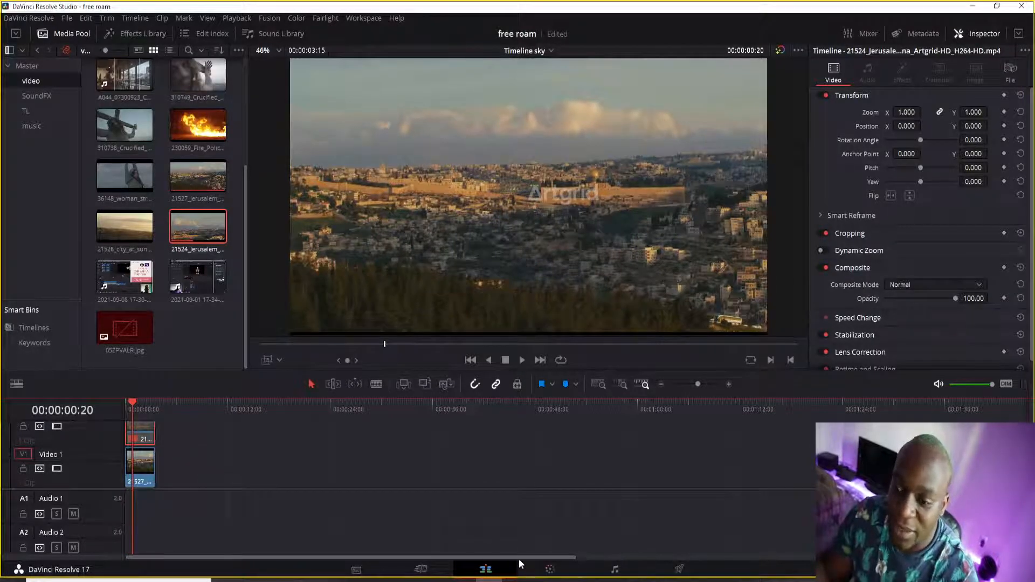
Re-enable the 21524 clip and inspect the 21527 clip on the Color page, scrubbing to 00:00:00:06
{"action": "left_click", "coordinate": [569, 574]}
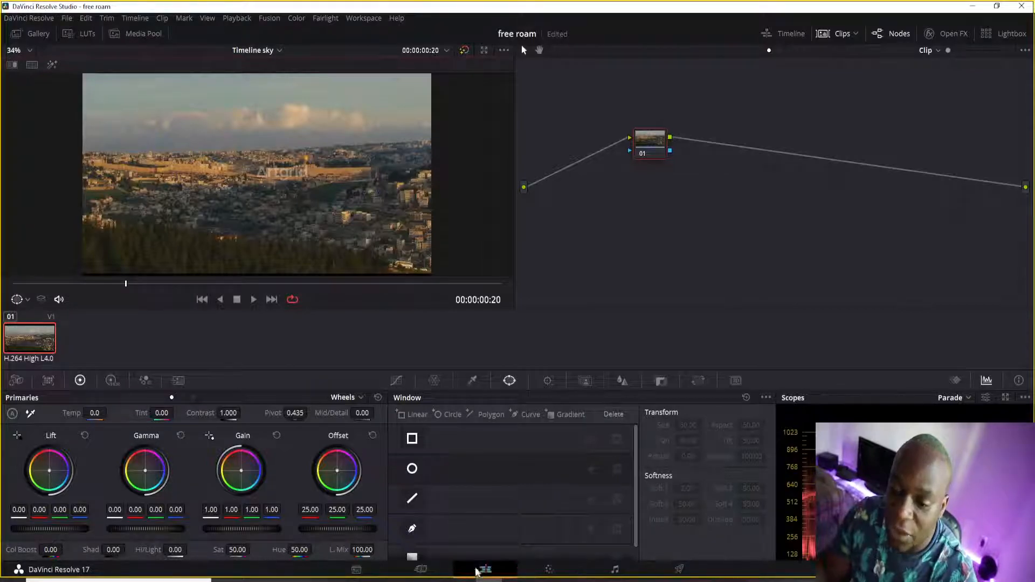
{"action": "key", "text": "shift+4"}
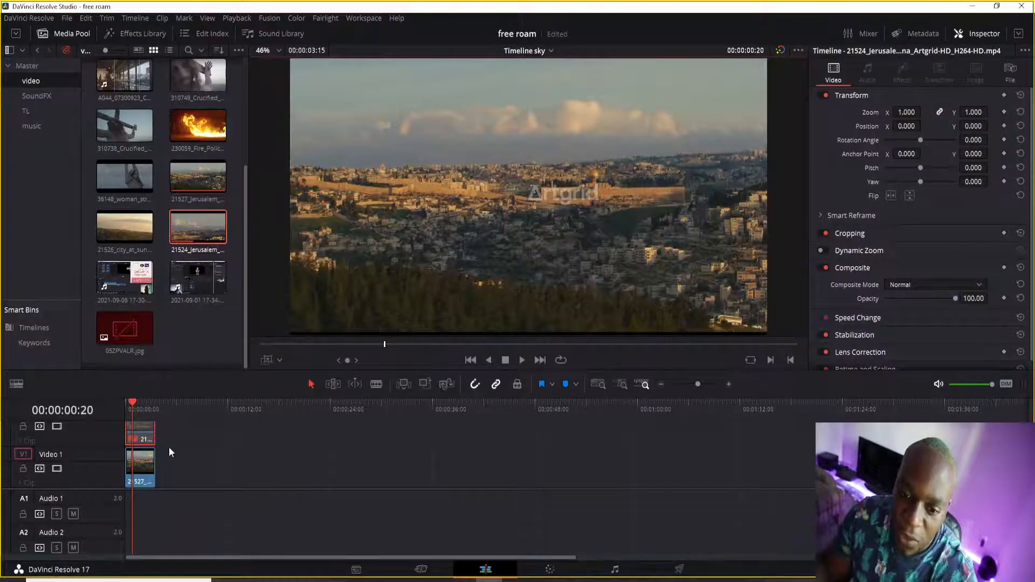
{"action": "left_click", "coordinate": [550, 570]}
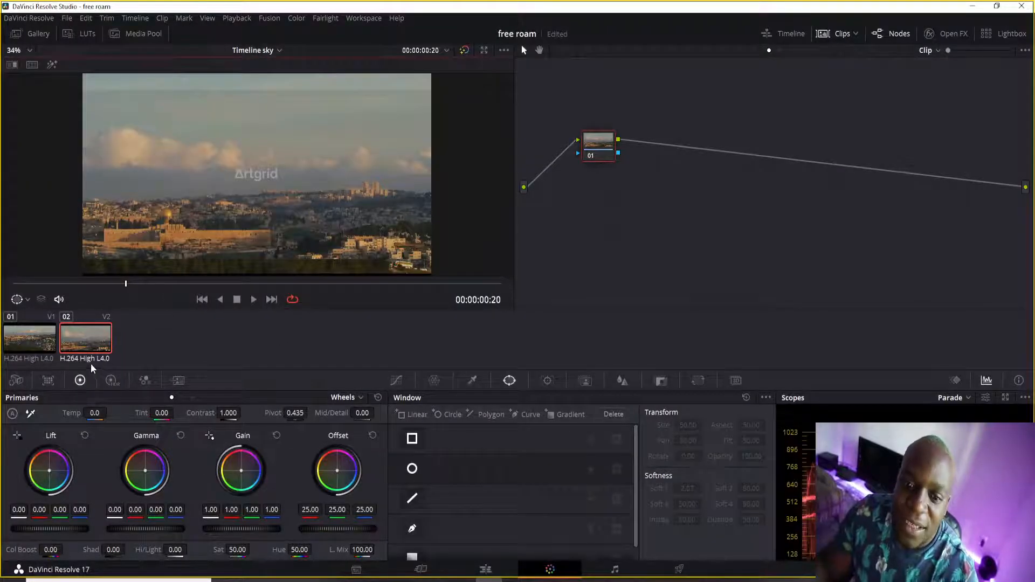
{"action": "left_click", "coordinate": [19, 338]}
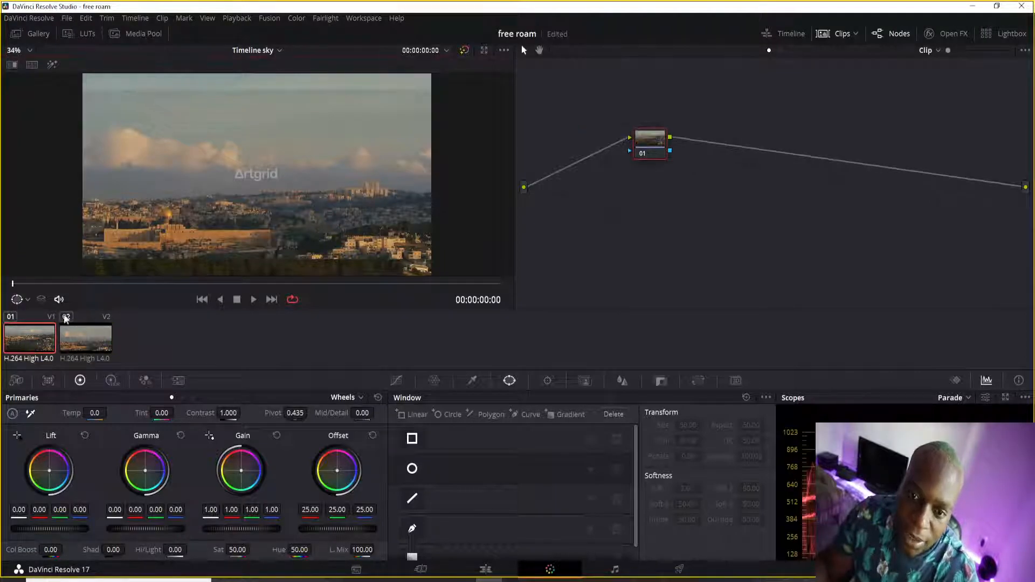
{"action": "left_click_drag", "start_coordinate": [14, 283], "coordinate": [47, 281]}
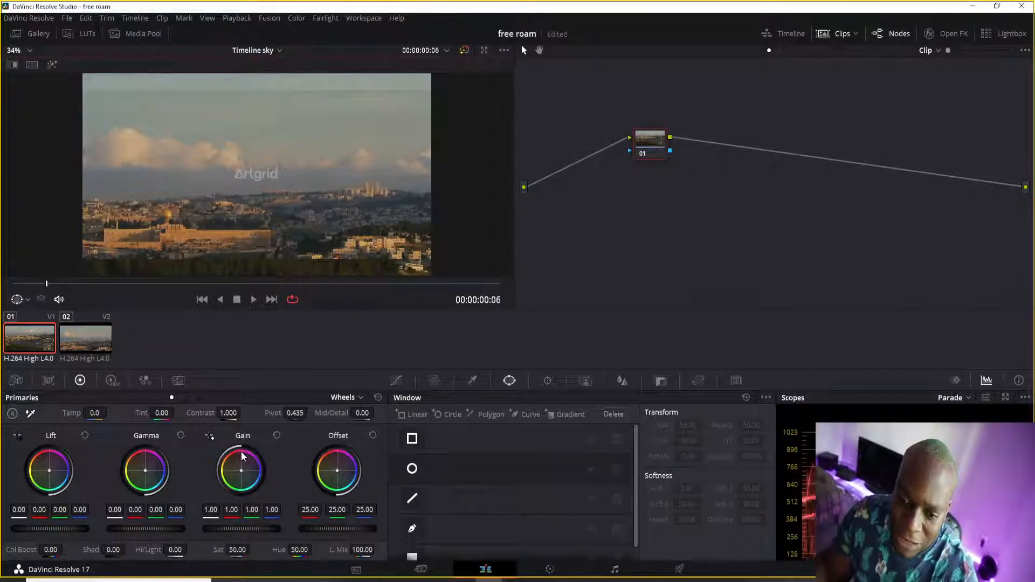
Disable the 21524 clip again and scrub the 21527 clip to 00:00:01:17 on the Color page
{"action": "key", "text": "shift+4"}
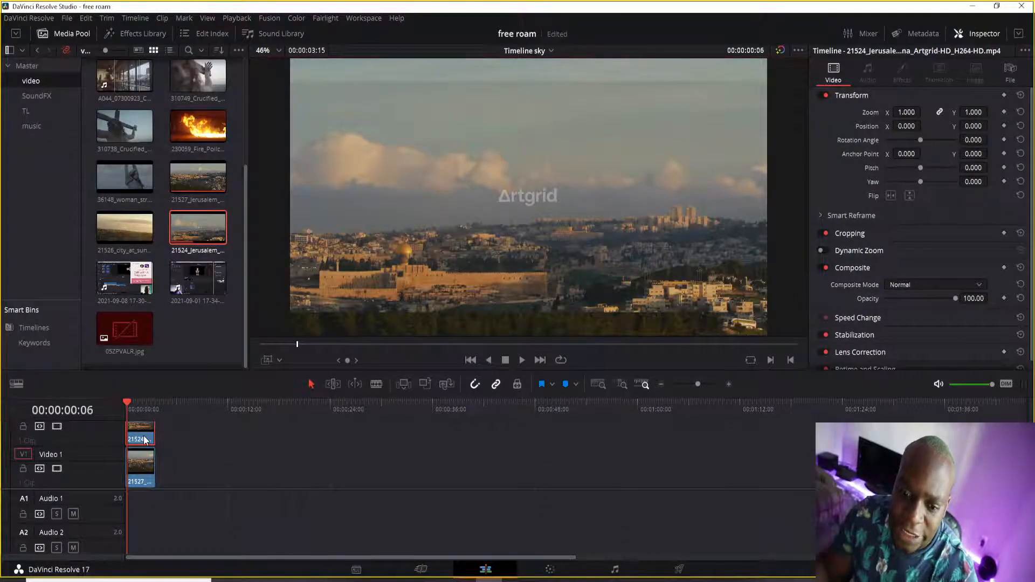
{"action": "key", "text": "d"}
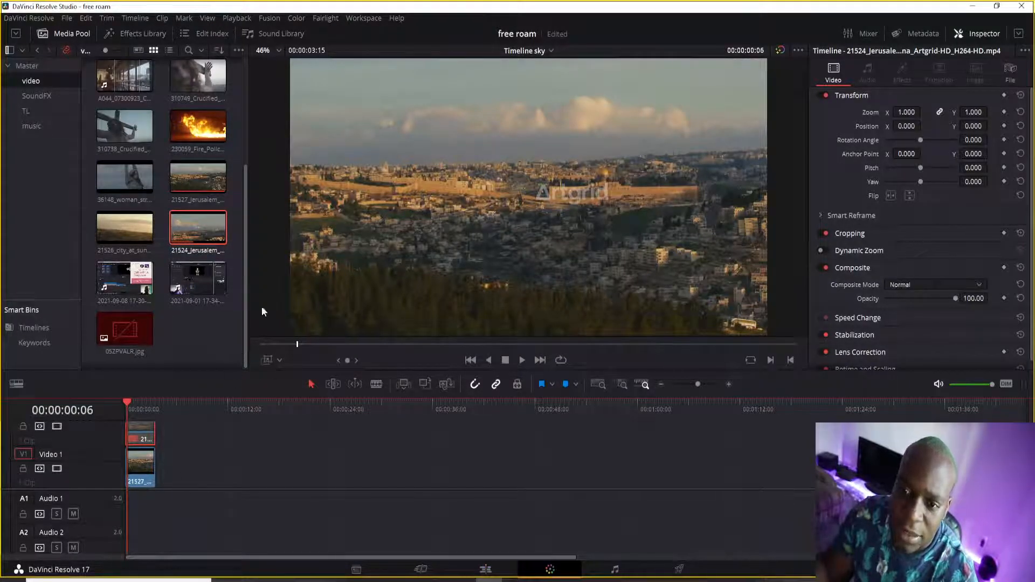
{"action": "key", "text": "shift+6"}
{"action": "left_click", "coordinate": [231, 287]}
{"action": "mouse_move", "coordinate": [230, 288]}
{"action": "left_mouse_down"}
{"action": "mouse_move", "coordinate": [531, 279]}
{"action": "mouse_move", "coordinate": [82, 277]}
{"action": "mouse_move", "coordinate": [307, 270]}
{"action": "mouse_move", "coordinate": [245, 280]}
{"action": "left_mouse_up"}
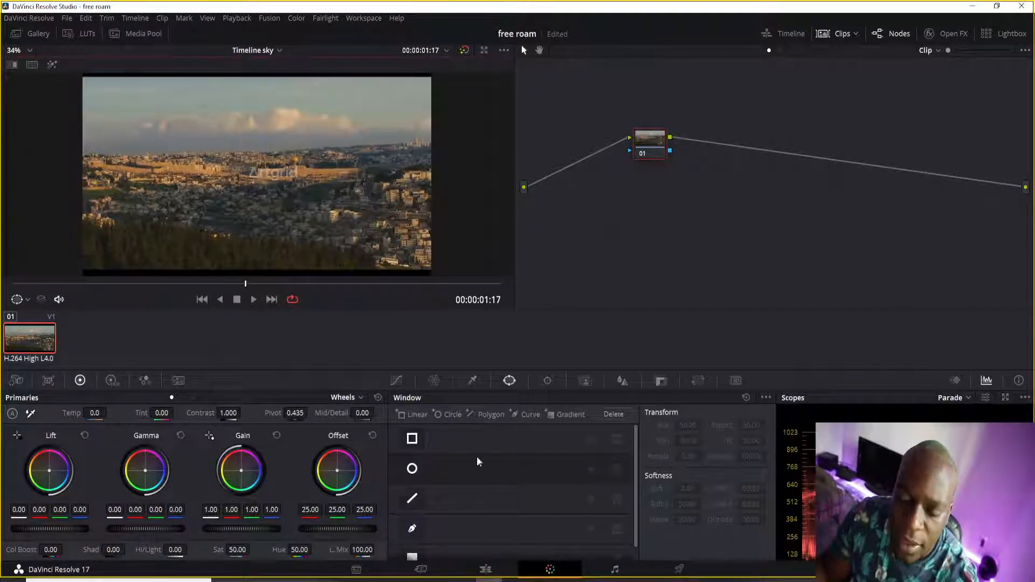
Disable the 21527 clip on Video 1, re-enable 21524 on Video 2, and open it on the Color page
{"action": "left_click", "coordinate": [488, 572]}
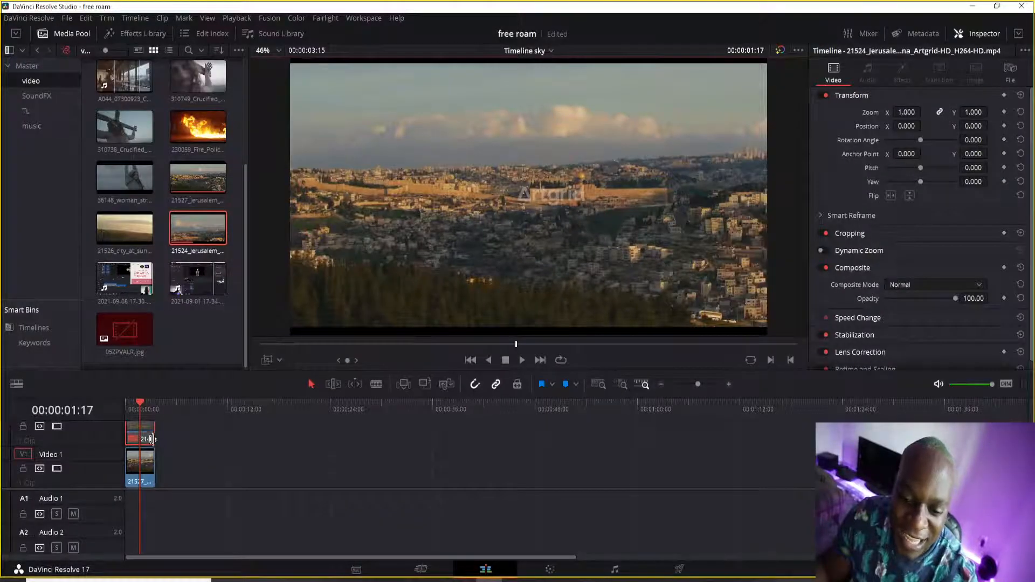
{"action": "left_click", "coordinate": [140, 463]}
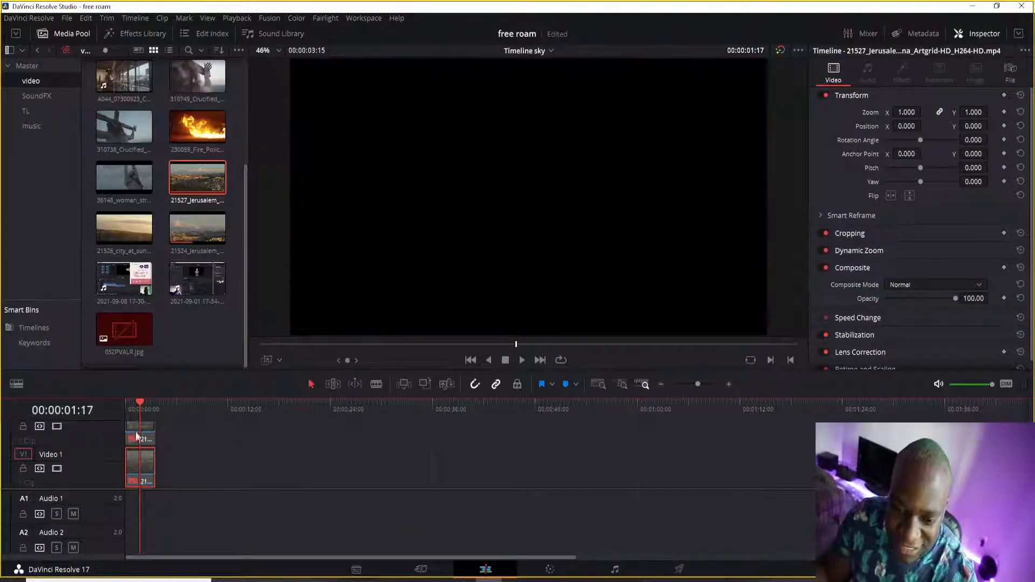
{"action": "left_click", "coordinate": [136, 434]}
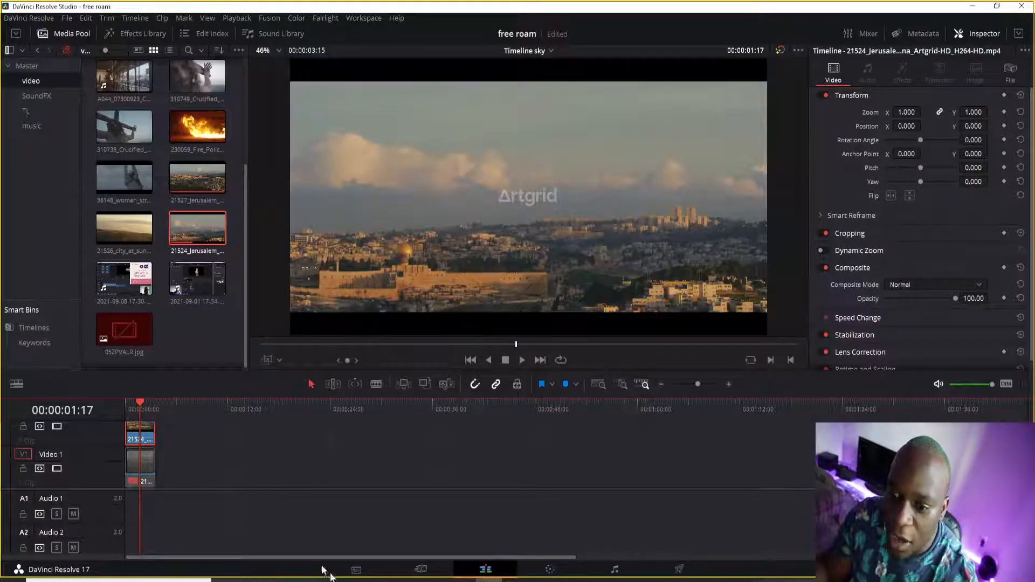
{"action": "left_click", "coordinate": [550, 569]}
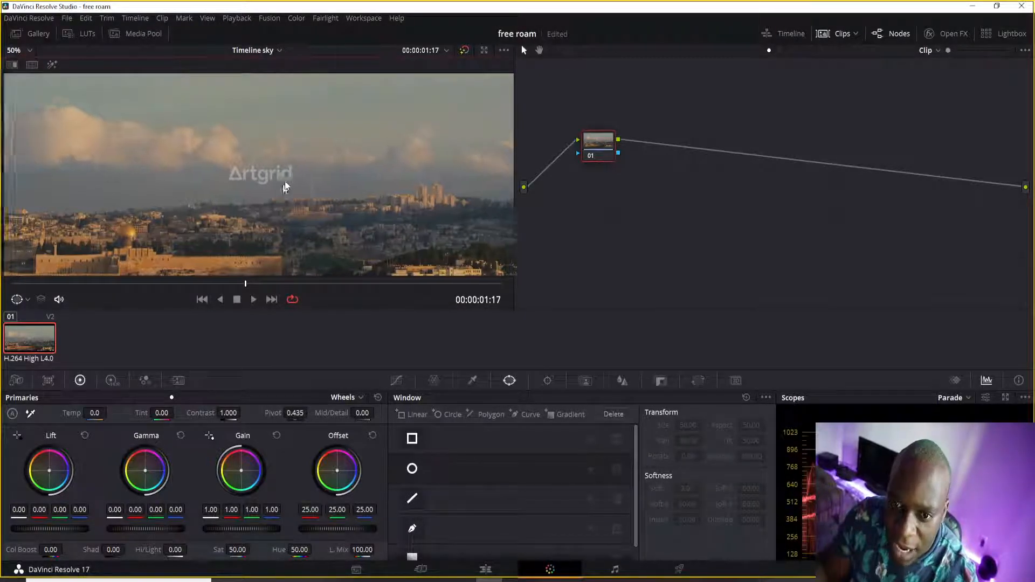
Add a curve Power Window to node 01 of the 21524 clip and name it "cut city"
{"action": "scroll", "coordinate": [268, 206], "scroll_direction": "up", "scroll_amount": 3}
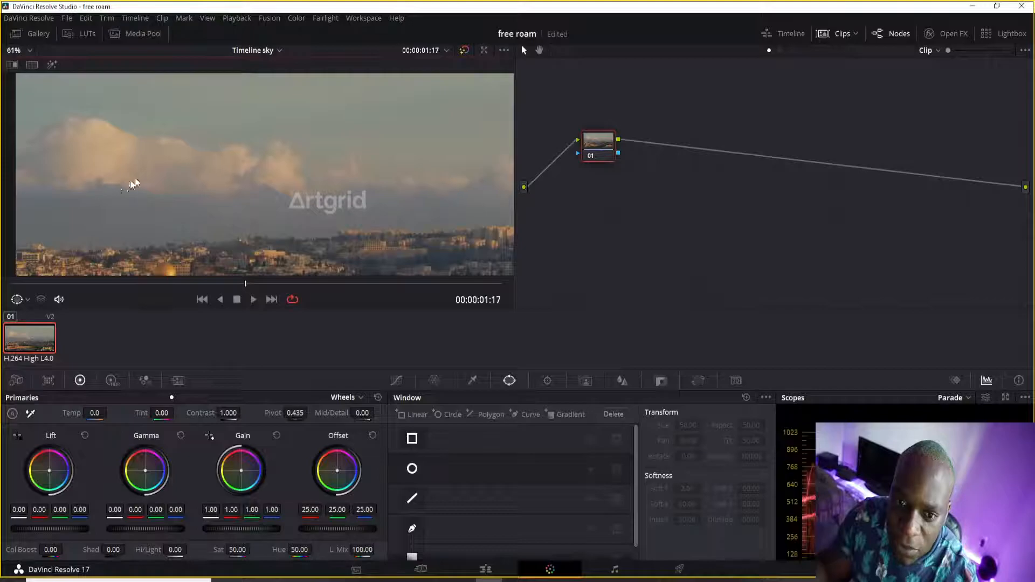
{"action": "scroll", "coordinate": [130, 185], "scroll_direction": "down", "scroll_amount": 2}
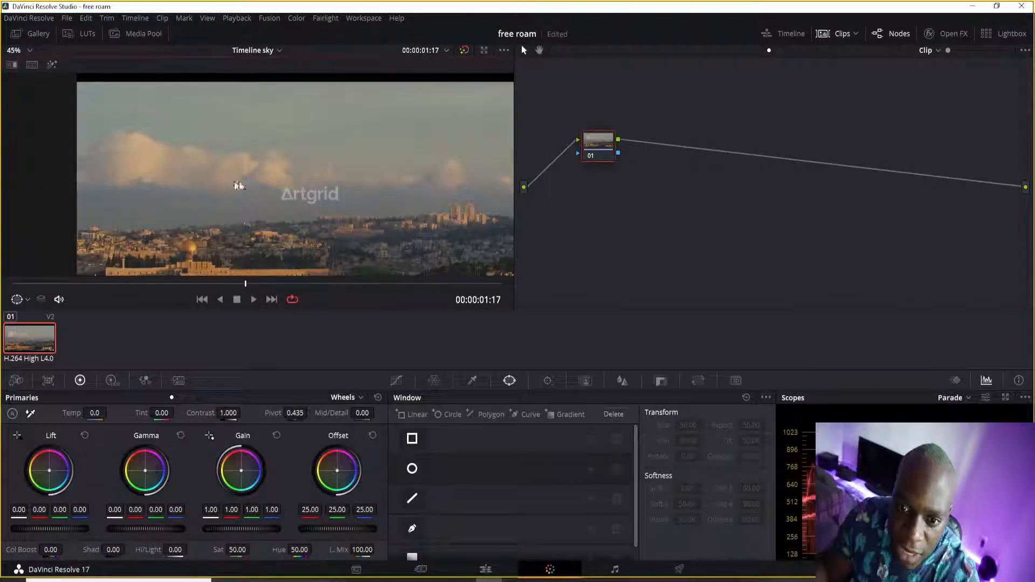
{"action": "scroll", "coordinate": [350, 197], "scroll_direction": "down", "scroll_amount": 1}
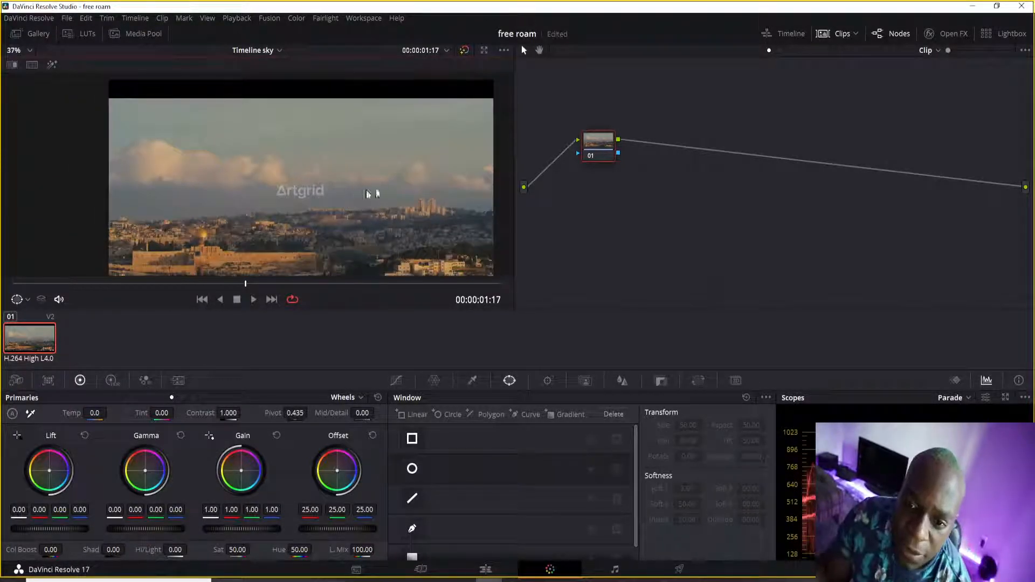
{"action": "scroll", "coordinate": [230, 200], "scroll_direction": "up", "scroll_amount": 3}
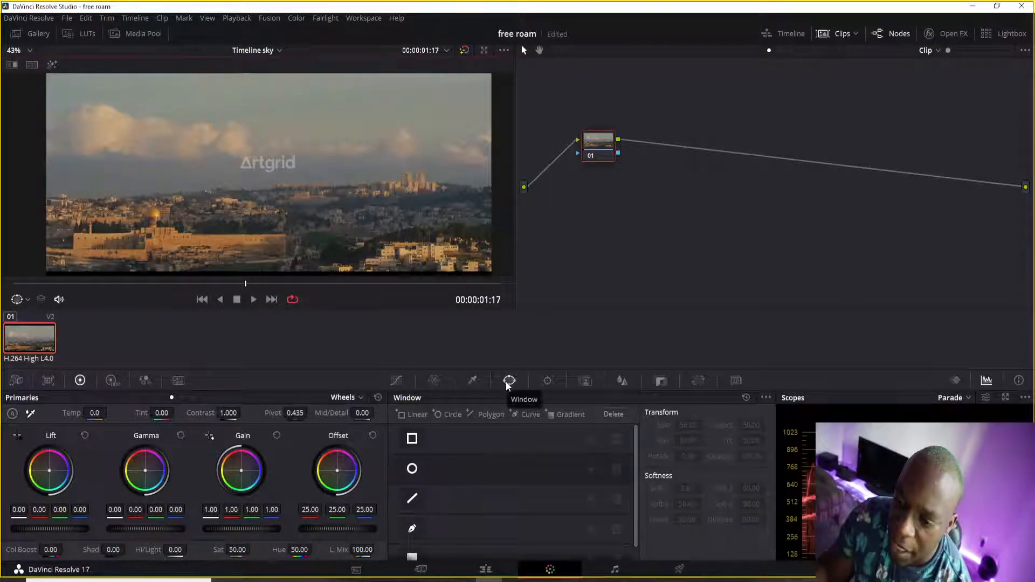
{"action": "left_click", "coordinate": [516, 414]}
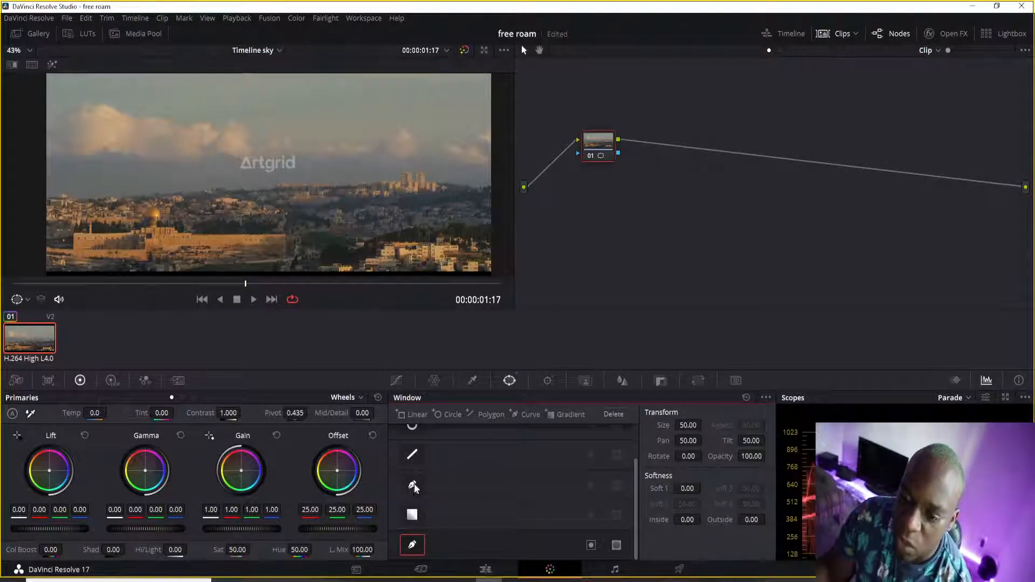
{"action": "double_click", "coordinate": [454, 542]}
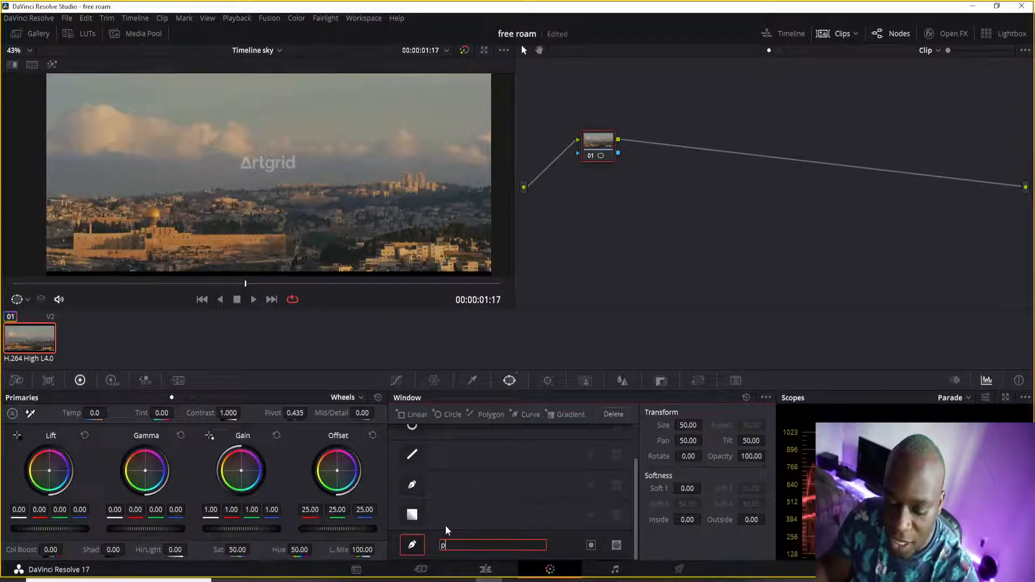
{"action": "key", "text": "BackSpace"}
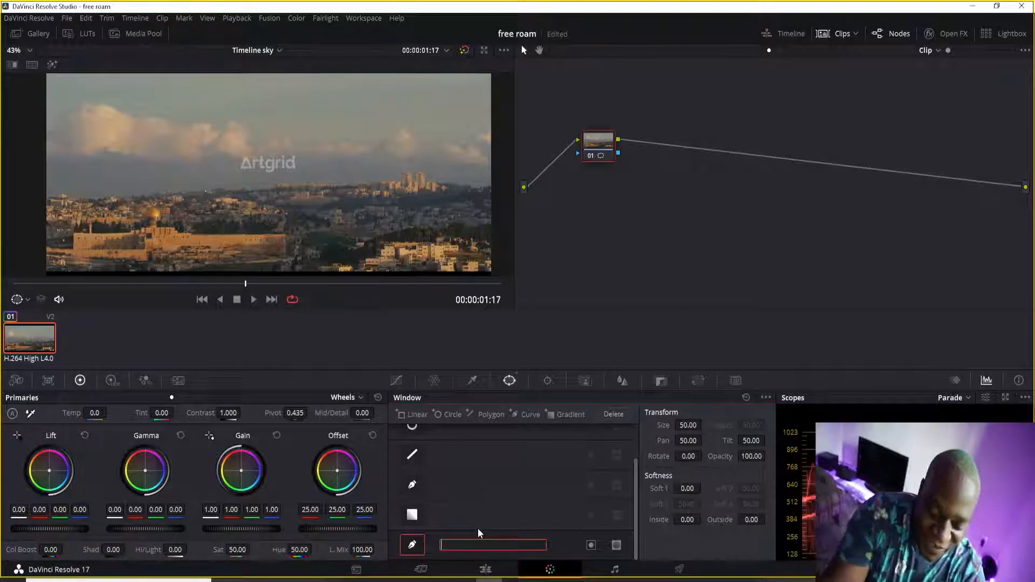
{"action": "type", "text": "cut cl"}
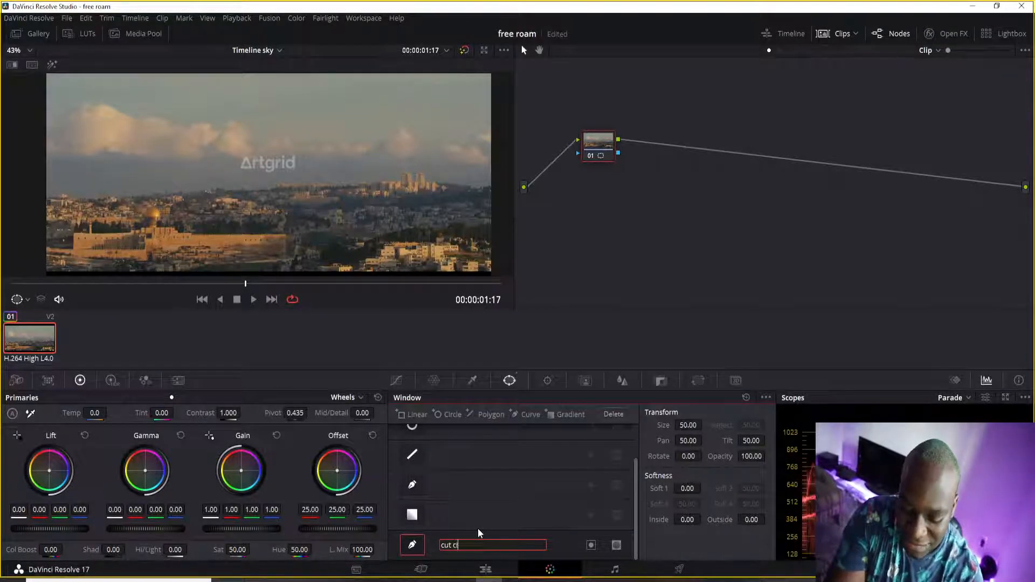
{"action": "key", "text": "Return"}
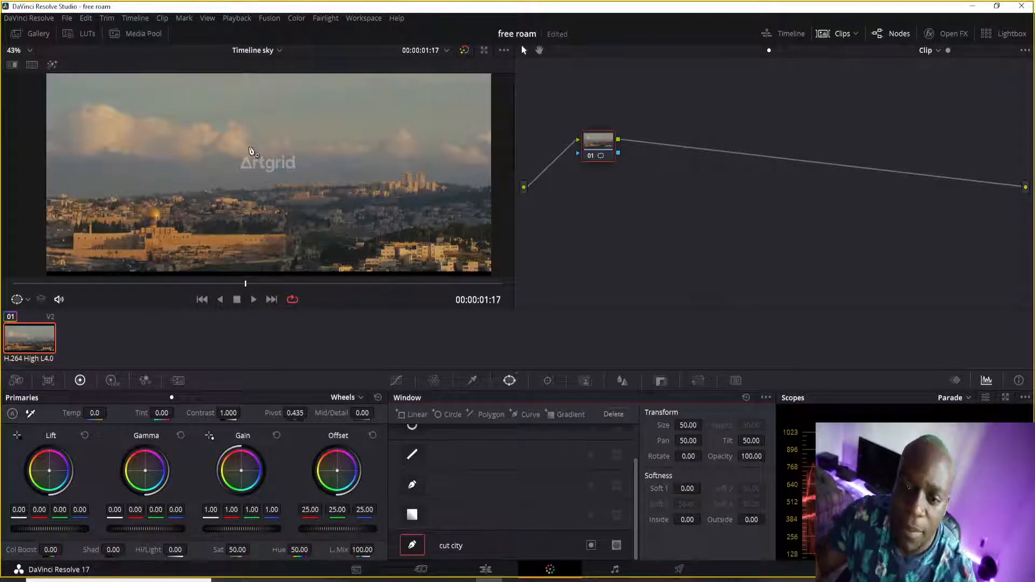
{"action": "scroll", "coordinate": [250, 162], "scroll_direction": "down", "scroll_amount": 2}
{"action": "scroll", "coordinate": [196, 180], "scroll_direction": "up", "scroll_amount": 2}
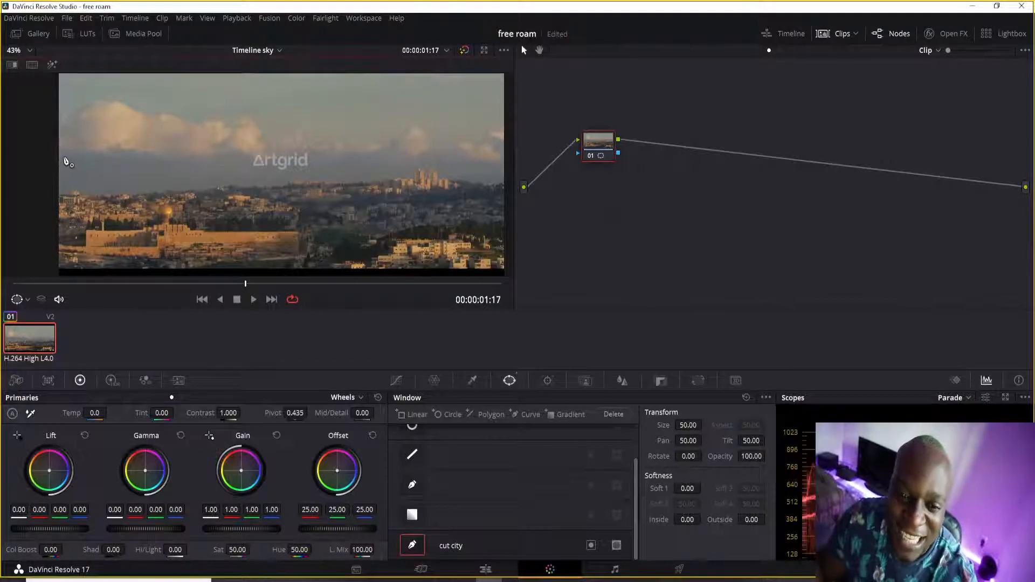
{"action": "scroll", "coordinate": [65, 159], "scroll_direction": "up", "scroll_amount": 5}
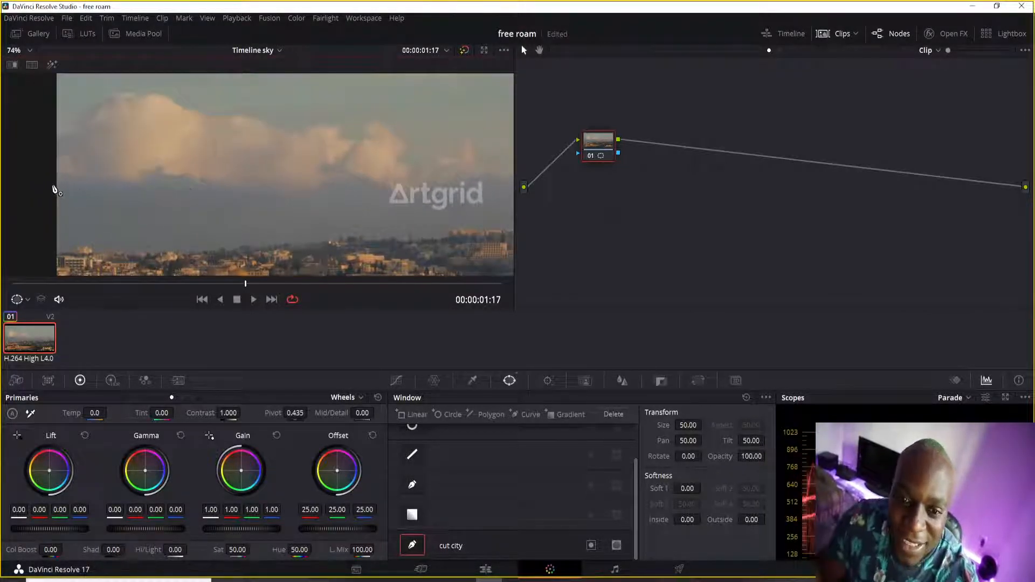
Restart the "cut city" curve at the frame's left edge and trace it along the base of the large left cloud
{"action": "left_click_drag", "start_coordinate": [71, 172], "coordinate": [98, 177]}
{"action": "key", "text": "ctrl+z"}
{"action": "left_click", "coordinate": [58, 194]}
{"action": "left_click", "coordinate": [69, 174]}
{"action": "left_click", "coordinate": [105, 182]}
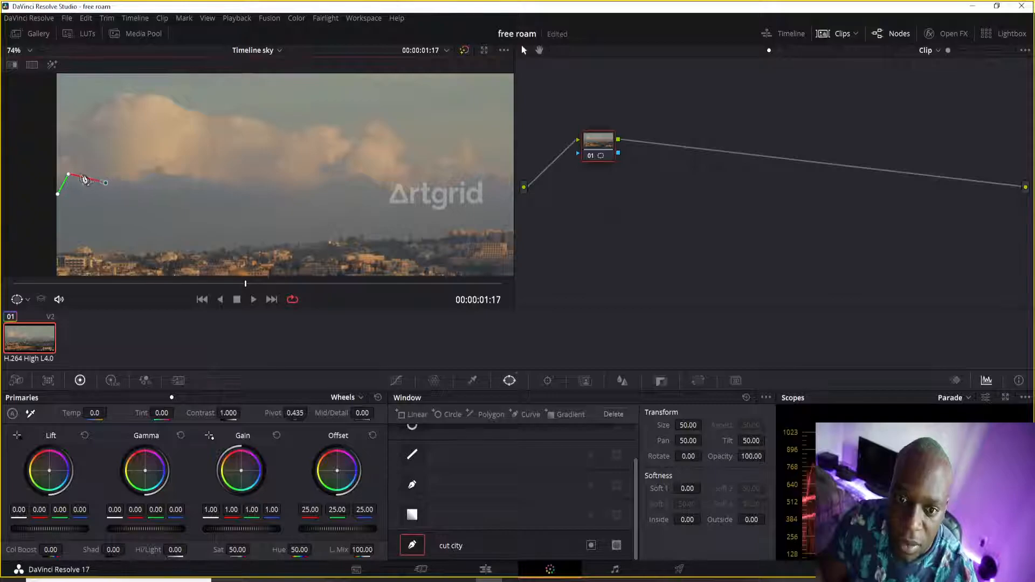
{"action": "left_click_drag", "start_coordinate": [69, 175], "coordinate": [76, 181]}
{"action": "left_click", "coordinate": [131, 177]}
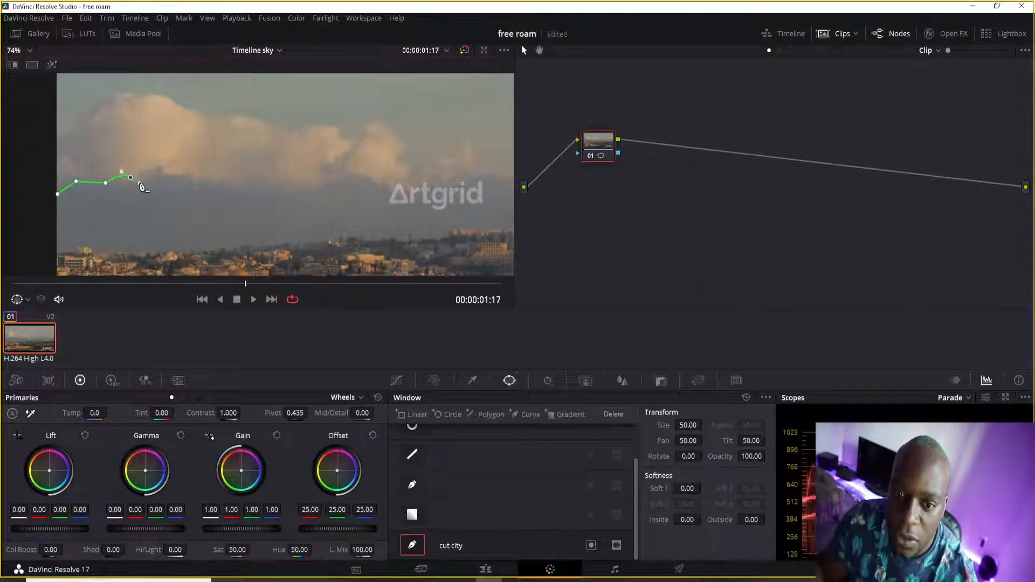
{"action": "left_click", "coordinate": [153, 171]}
{"action": "left_click_drag", "start_coordinate": [206, 178], "coordinate": [214, 189]}
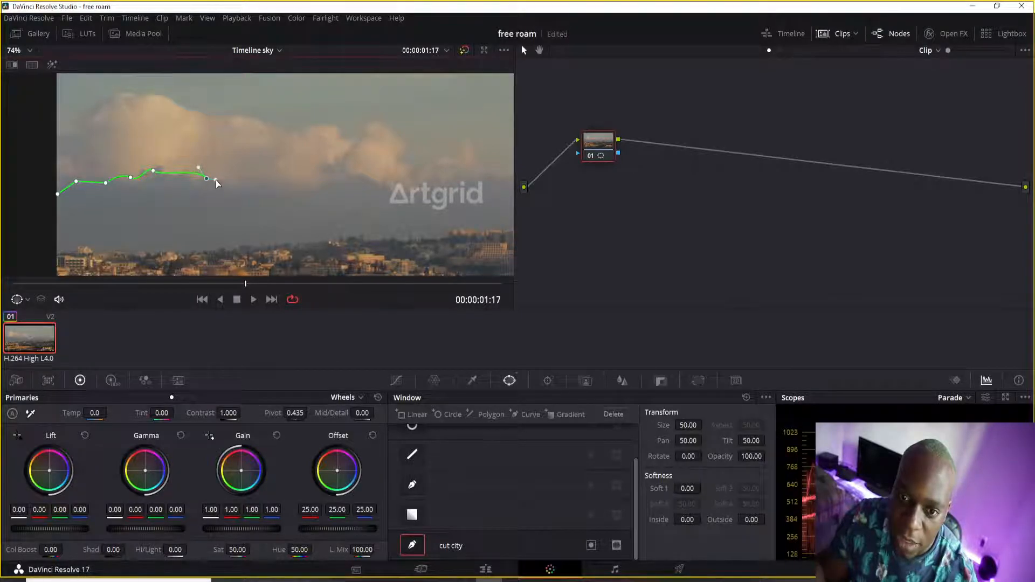
Extend the "cut city" curve beneath the middle clouds up to the Artgrid watermark
{"action": "left_click", "coordinate": [235, 184]}
{"action": "left_click", "coordinate": [270, 183]}
{"action": "left_click", "coordinate": [297, 185]}
{"action": "left_click", "coordinate": [316, 180]}
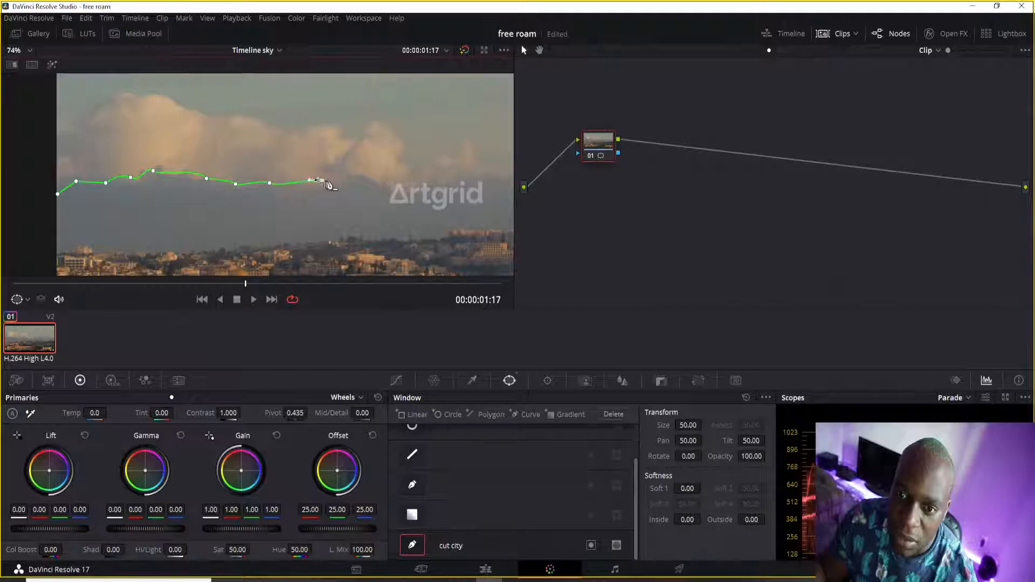
{"action": "left_click", "coordinate": [372, 172]}
Route the curve down, underneath and back up around the Artgrid watermark so the lettering stays outside the mask
{"action": "left_click", "coordinate": [389, 187]}
{"action": "left_click", "coordinate": [387, 215]}
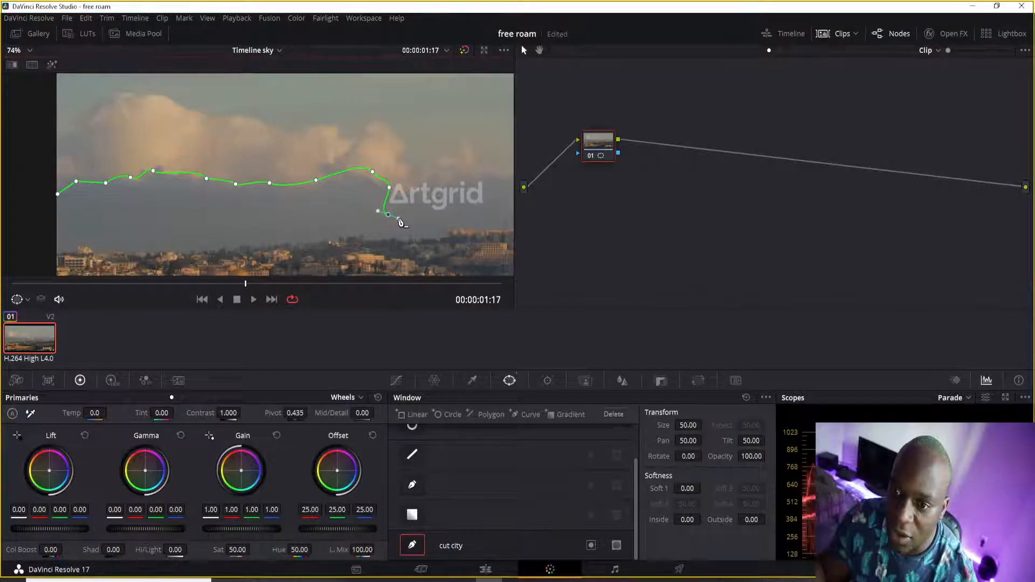
{"action": "left_click", "coordinate": [412, 217]}
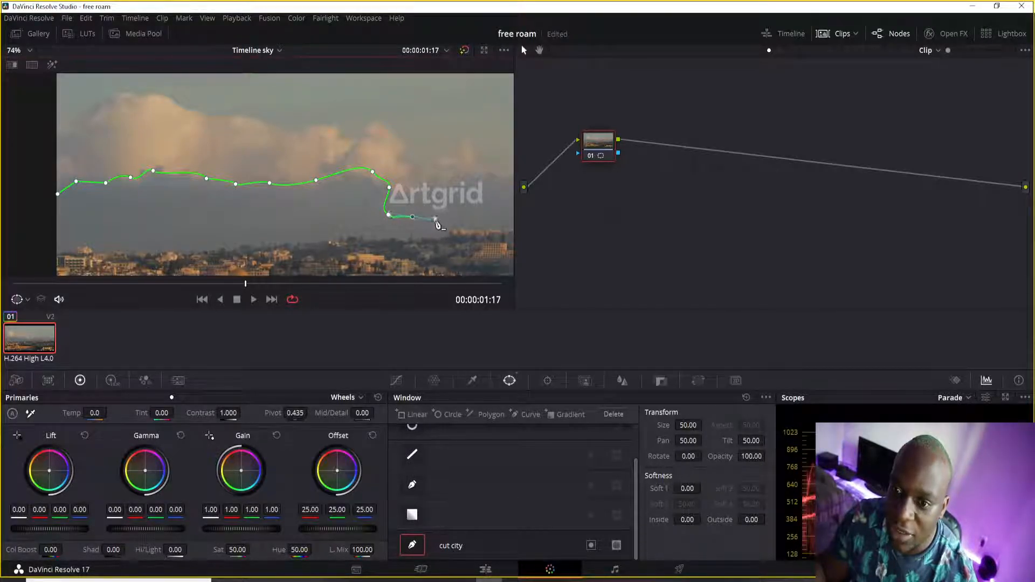
{"action": "left_click_drag", "start_coordinate": [456, 213], "coordinate": [305, 201]}
{"action": "left_click", "coordinate": [406, 199]}
{"action": "left_click", "coordinate": [412, 175]}
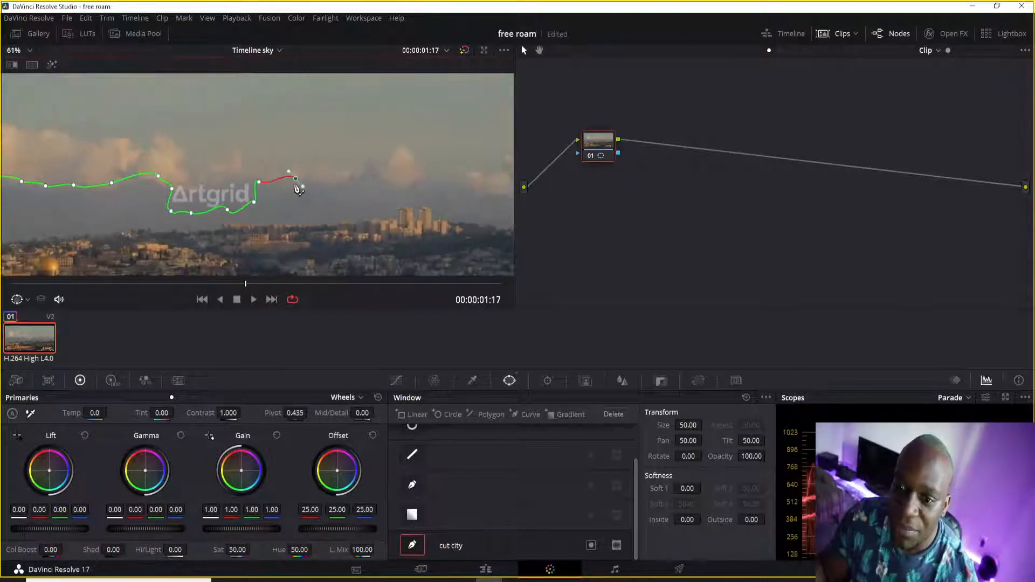
Continue the curve from the watermark across the sky to the top of the small cloud above the city towers
{"action": "scroll", "coordinate": [356, 161], "scroll_direction": "down", "scroll_amount": 1}
{"action": "left_click_drag", "start_coordinate": [355, 157], "coordinate": [261, 148]}
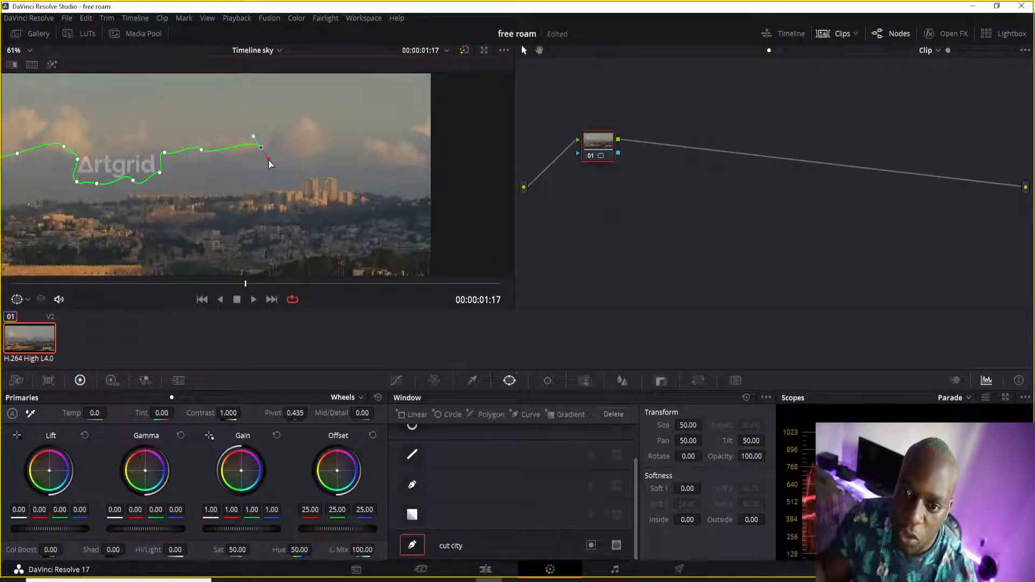
{"action": "left_click", "coordinate": [272, 133]}
{"action": "left_click", "coordinate": [286, 132]}
{"action": "left_click", "coordinate": [290, 140]}
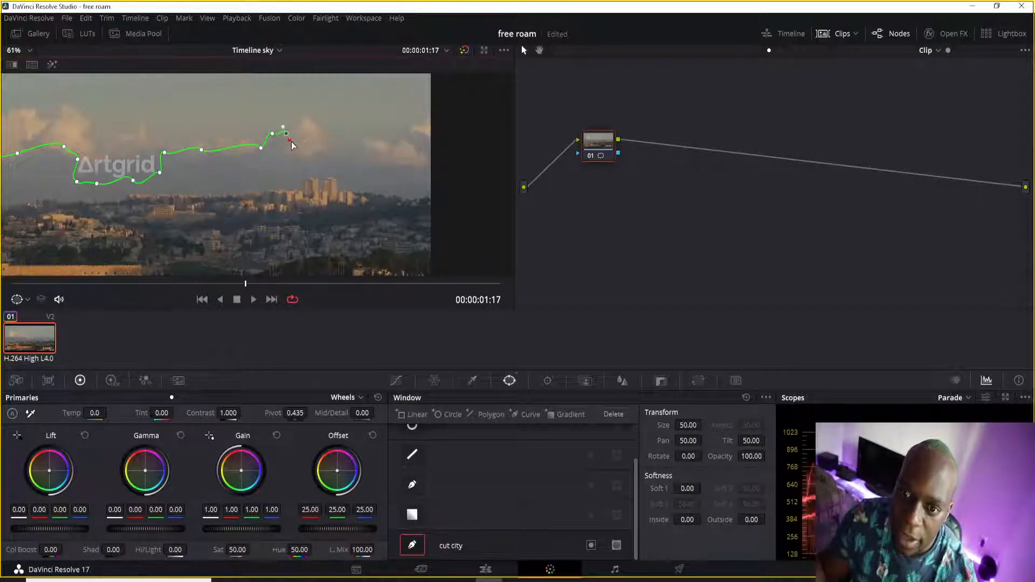
{"action": "left_click_drag", "start_coordinate": [290, 133], "coordinate": [302, 121]}
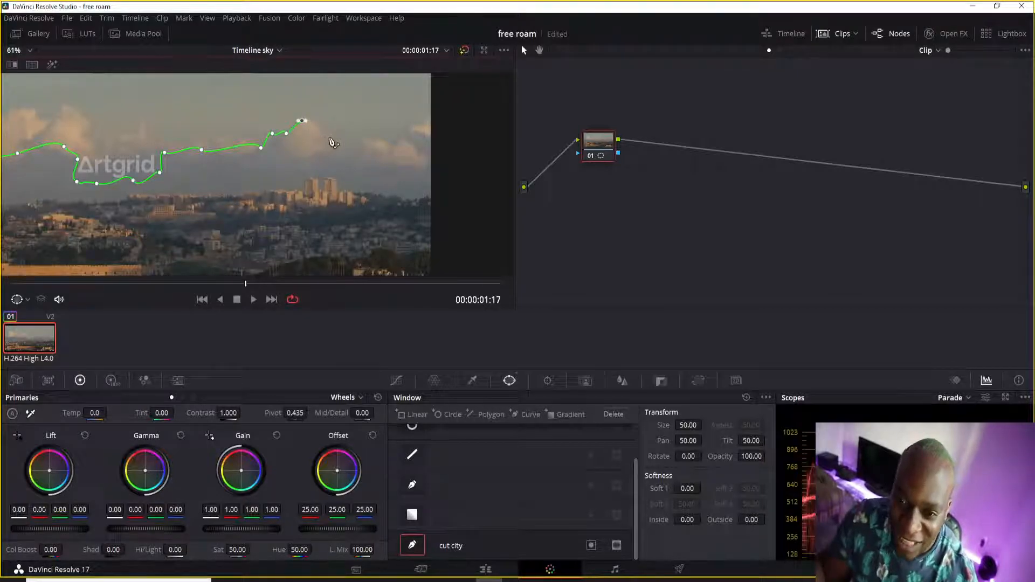
Trace the curve down the right side of the cloud above the towers, undoing and replacing the misplaced point
{"action": "left_click_drag", "start_coordinate": [326, 141], "coordinate": [324, 156]}
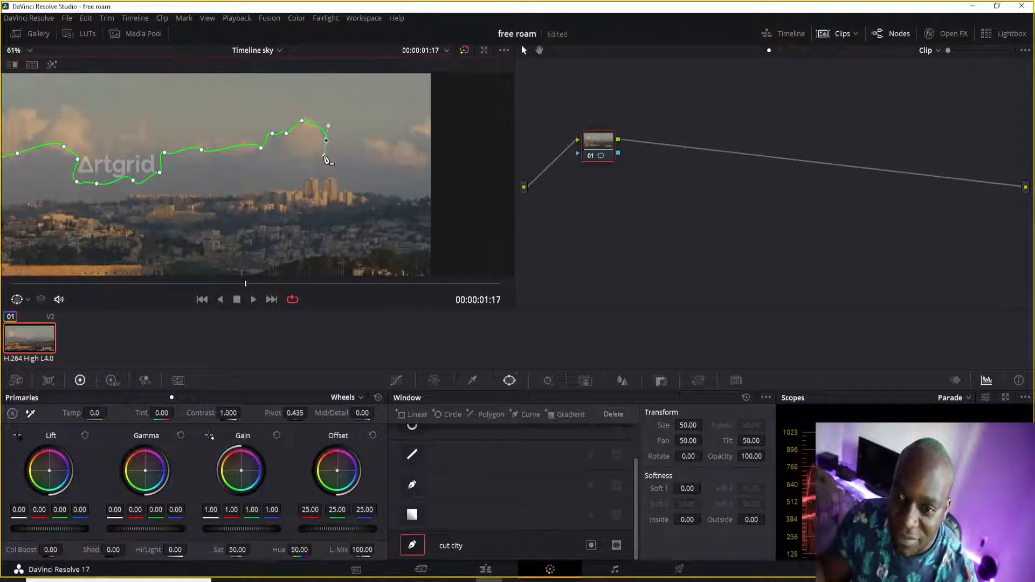
{"action": "left_click", "coordinate": [322, 163]}
{"action": "key", "text": "ctrl+z"}
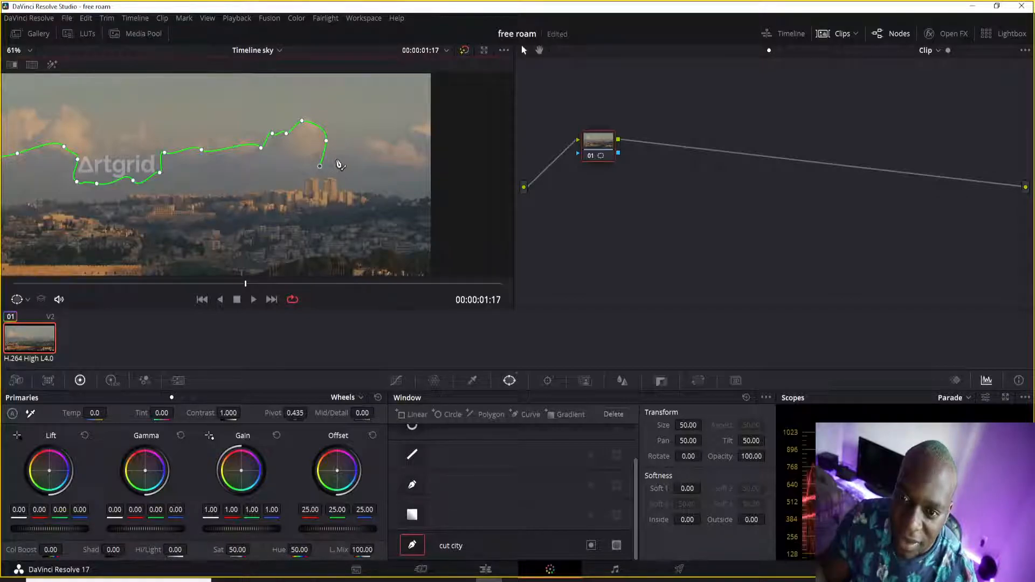
{"action": "left_click", "coordinate": [325, 161]}
{"action": "left_click_drag", "start_coordinate": [327, 161], "coordinate": [332, 151]}
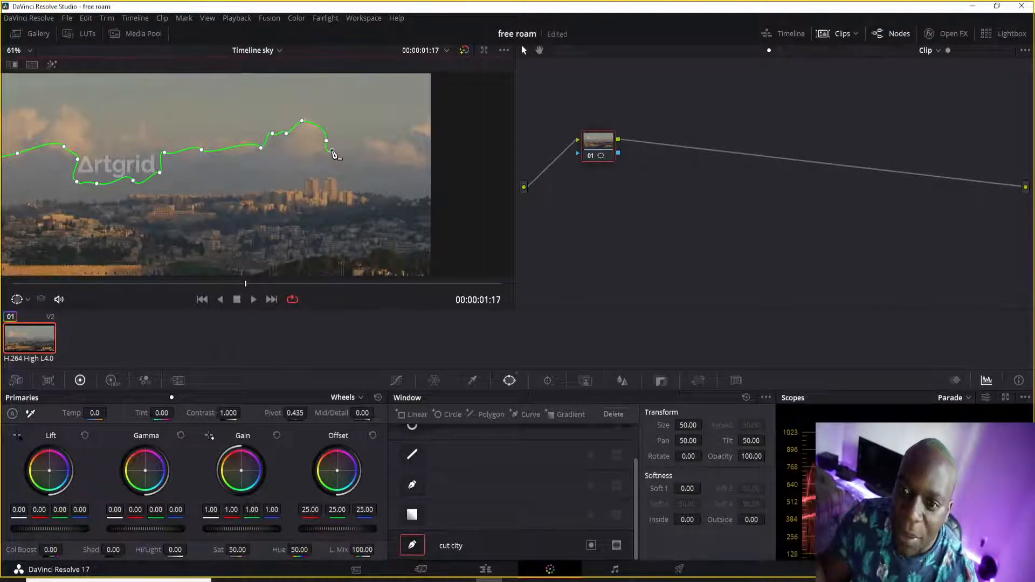
Trace the curve through the remaining clouds towards the frame's right edge
{"action": "left_click", "coordinate": [353, 155]}
{"action": "left_click", "coordinate": [363, 139]}
{"action": "left_click_drag", "start_coordinate": [384, 140], "coordinate": [388, 145]}
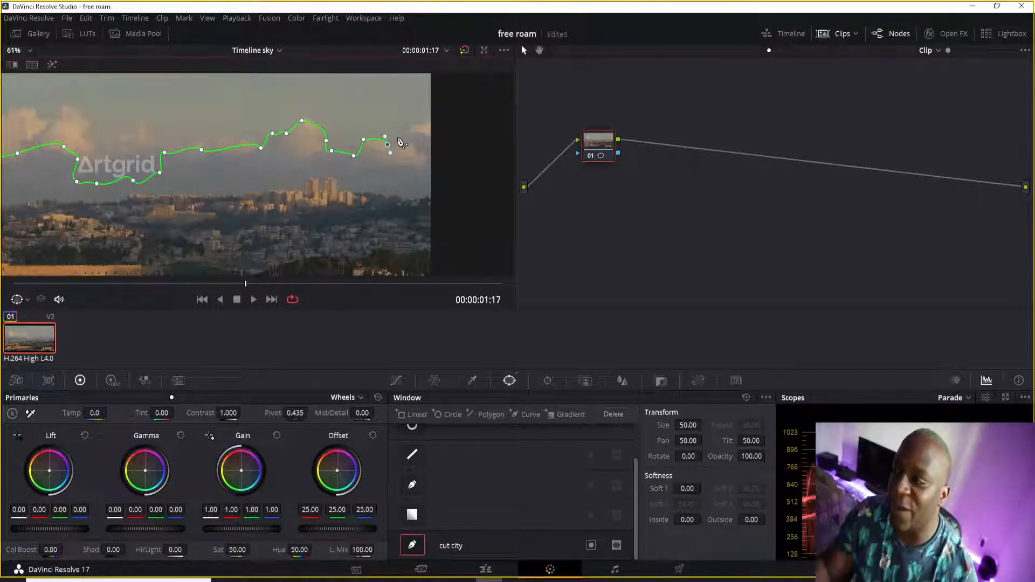
{"action": "left_click", "coordinate": [408, 129]}
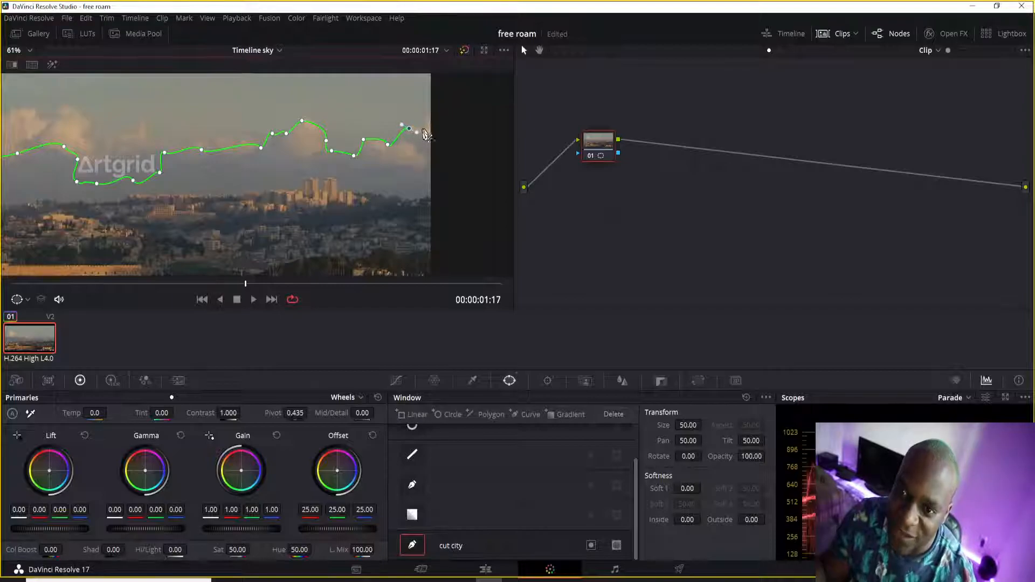
Close the curve around the city through the image's two bottom corners and fit the corner points to the frame edges
{"action": "scroll", "coordinate": [413, 134], "scroll_direction": "down", "scroll_amount": 2}
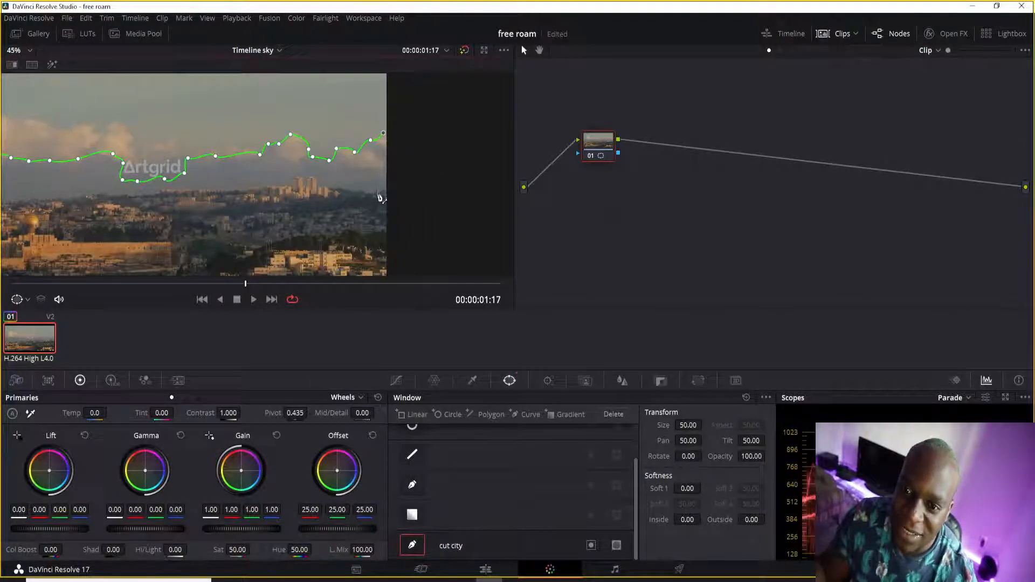
{"action": "scroll", "coordinate": [381, 197], "scroll_direction": "down", "scroll_amount": 1}
{"action": "left_click", "coordinate": [362, 262]}
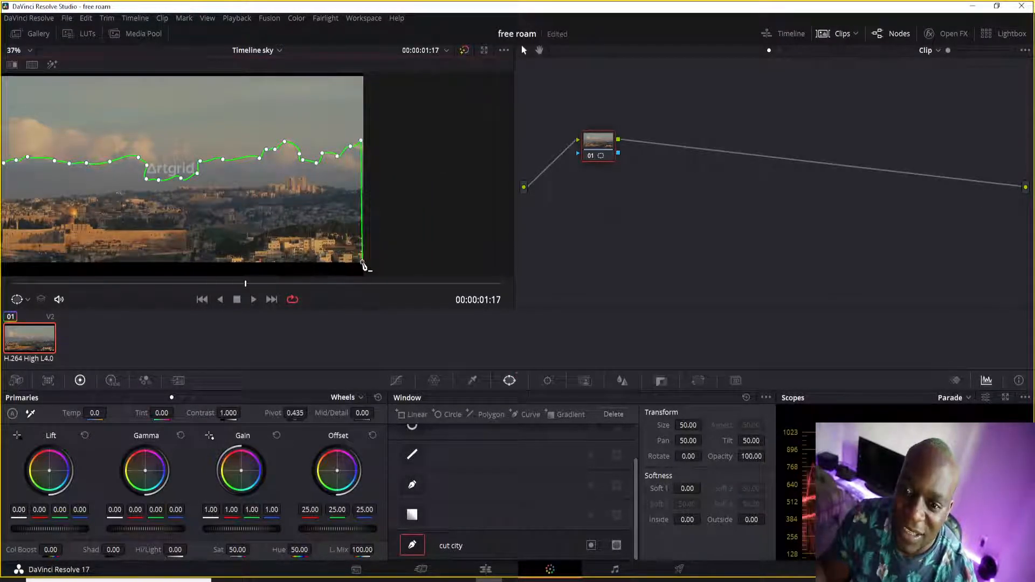
{"action": "left_click_drag", "start_coordinate": [361, 141], "coordinate": [364, 142]}
{"action": "left_click_drag", "start_coordinate": [307, 188], "coordinate": [378, 187]}
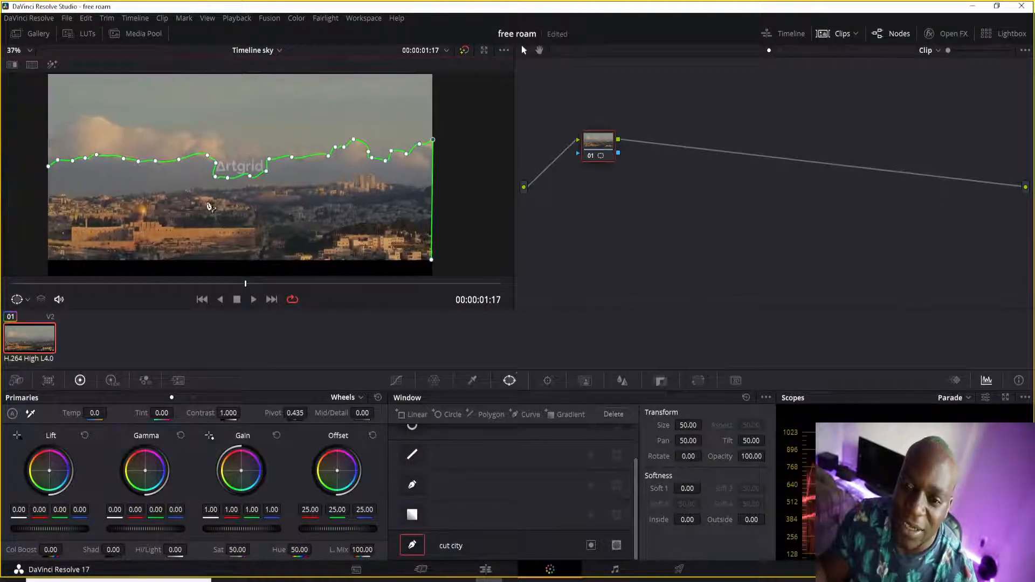
{"action": "left_click_drag", "start_coordinate": [211, 206], "coordinate": [290, 168]}
{"action": "left_click", "coordinate": [127, 225]}
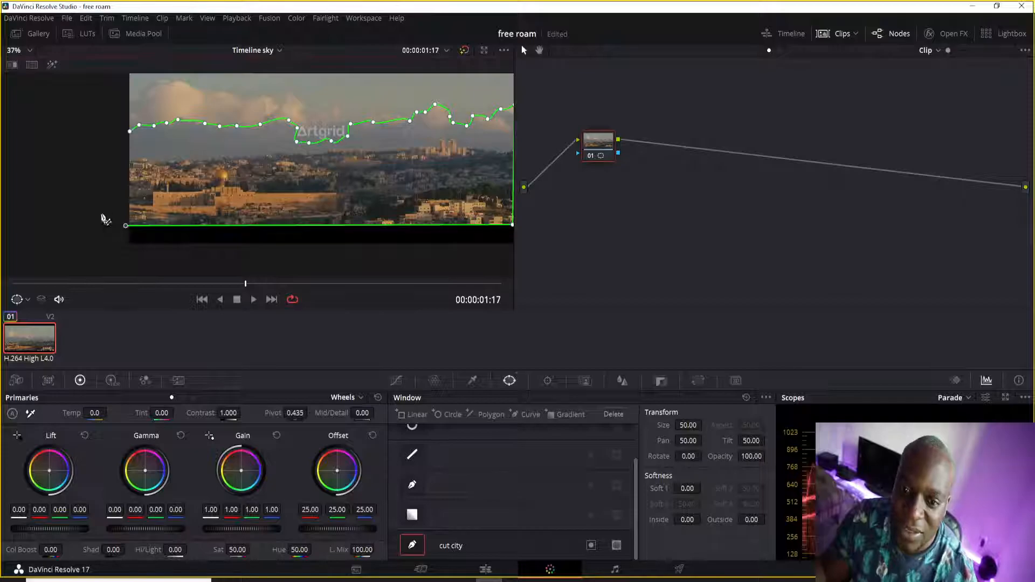
{"action": "left_click", "coordinate": [130, 132]}
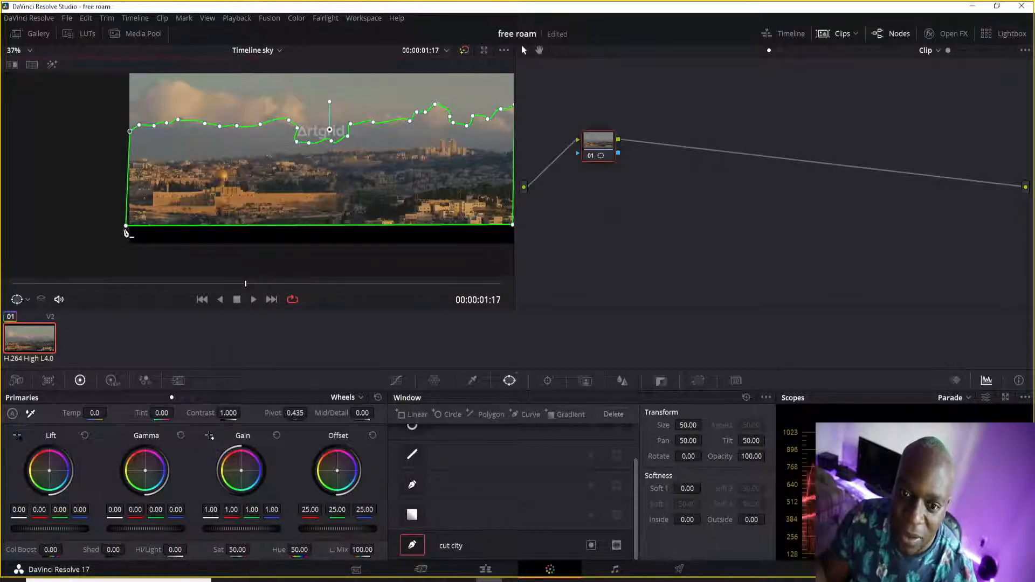
{"action": "left_click_drag", "start_coordinate": [130, 227], "coordinate": [128, 228]}
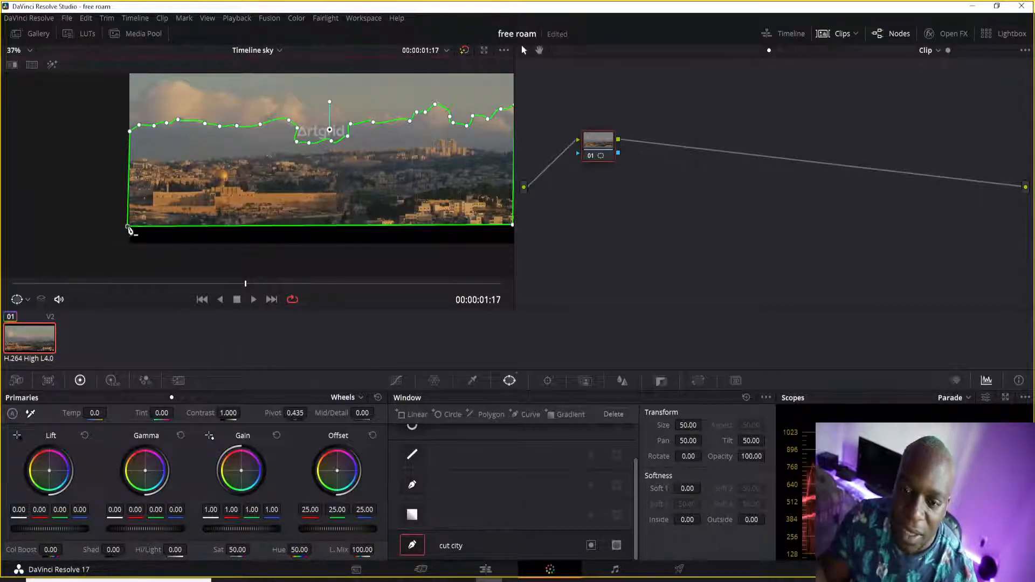
Highlight the masked area, soften the "cut city" window with Soft 1 at 0.74 and Outside at 0.34, and inspect its edge
{"action": "scroll", "coordinate": [323, 178], "scroll_direction": "down", "scroll_amount": 3}
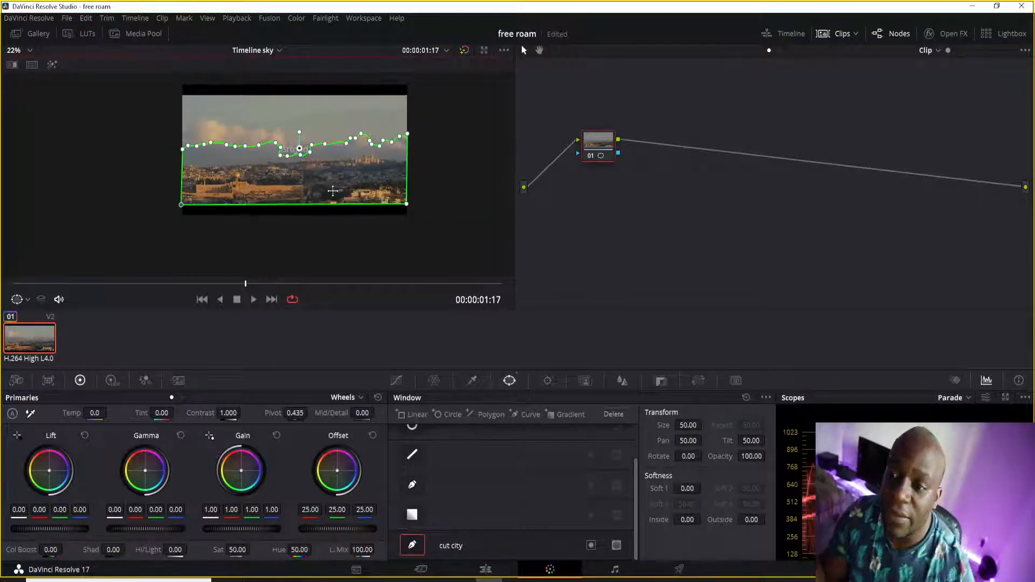
{"action": "left_click", "coordinate": [53, 65]}
{"action": "scroll", "coordinate": [215, 220], "scroll_direction": "up", "scroll_amount": 1}
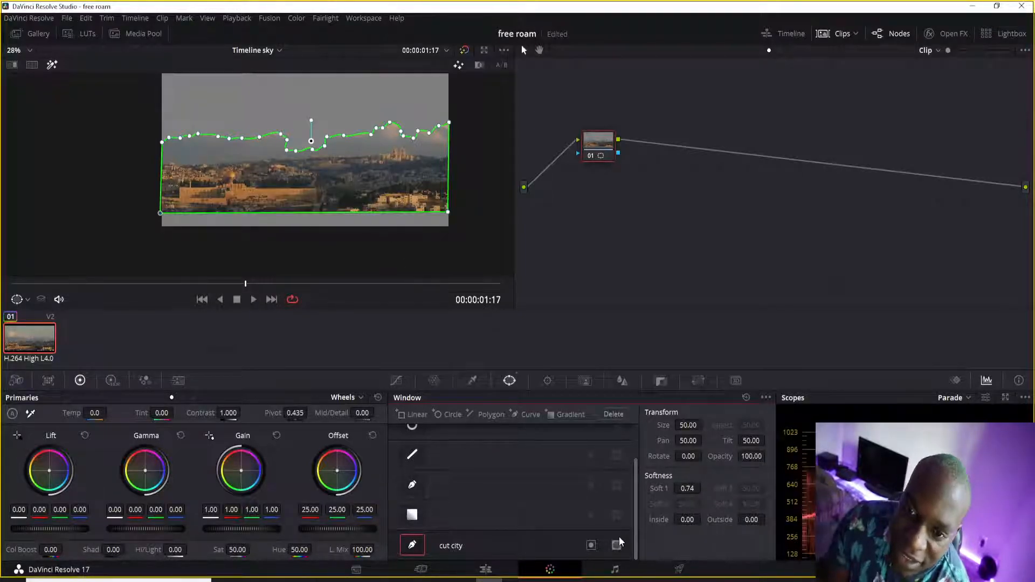
{"action": "left_click_drag", "start_coordinate": [757, 519], "coordinate": [756, 519]}
{"action": "scroll", "coordinate": [330, 100], "scroll_direction": "up", "scroll_amount": 5}
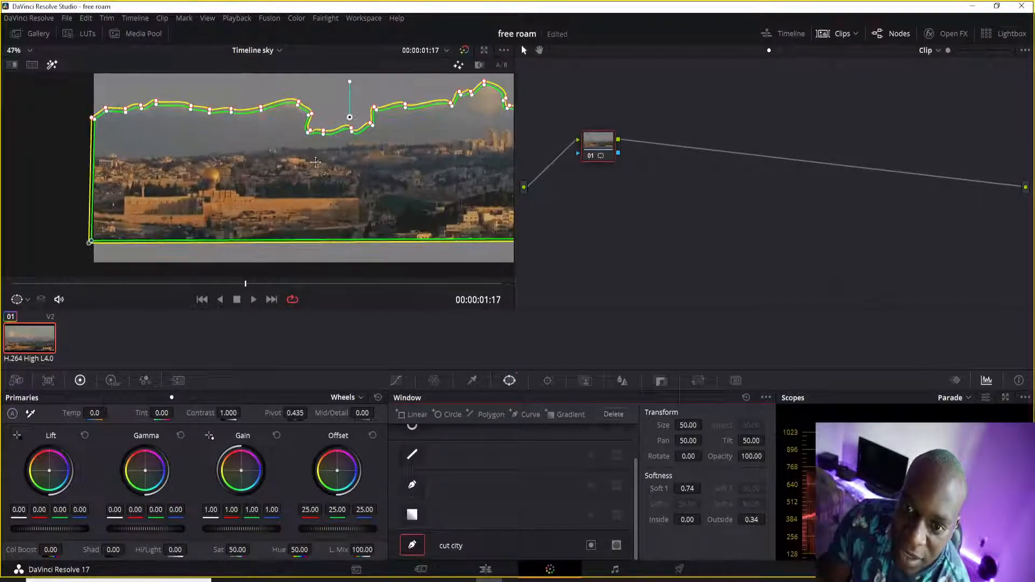
{"action": "scroll", "coordinate": [224, 209], "scroll_direction": "up", "scroll_amount": 3}
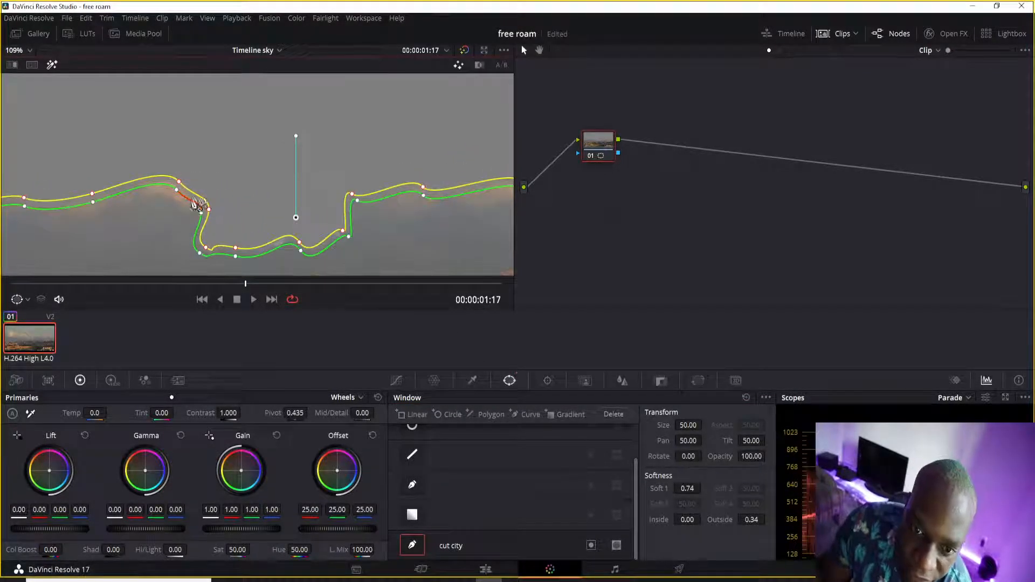
{"action": "scroll", "coordinate": [201, 194], "scroll_direction": "down", "scroll_amount": 6}
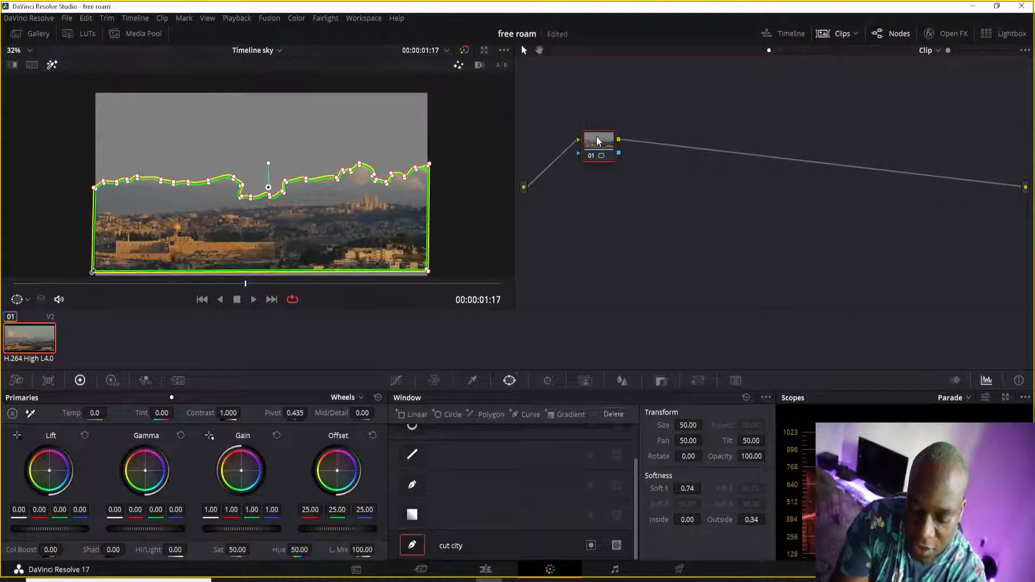
Label node 01 "OUT"
{"action": "key", "text": "BackSpace"}
{"action": "key", "text": "BackSpace"}
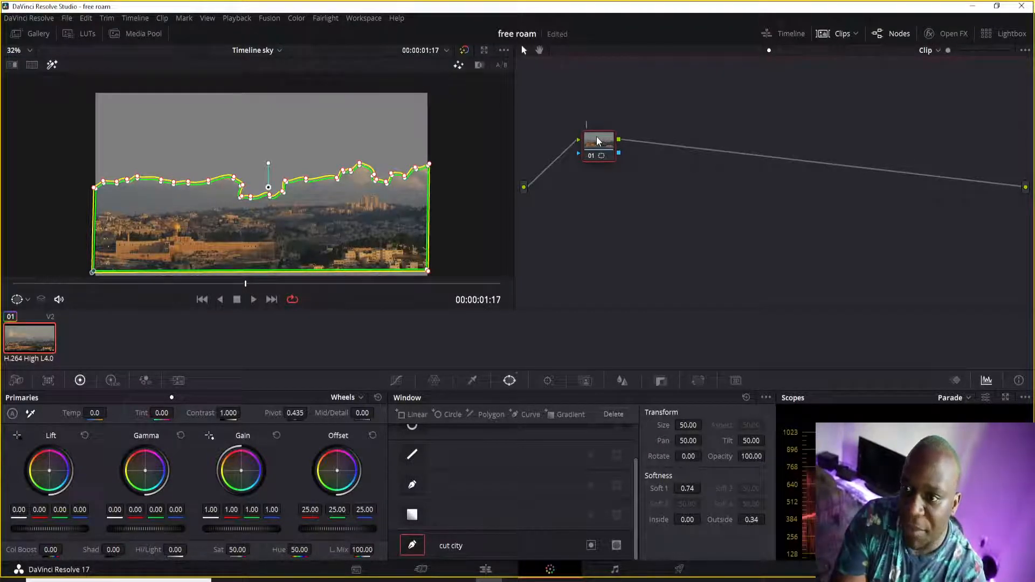
{"action": "type", "text": "O"}
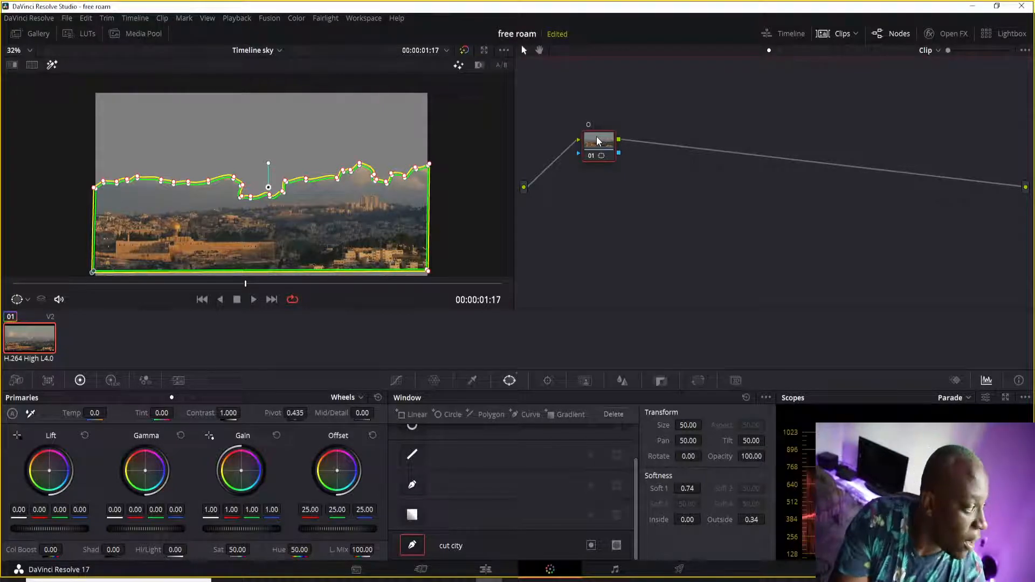
{"action": "type", "text": "UT"}
{"action": "key", "text": "Return"}
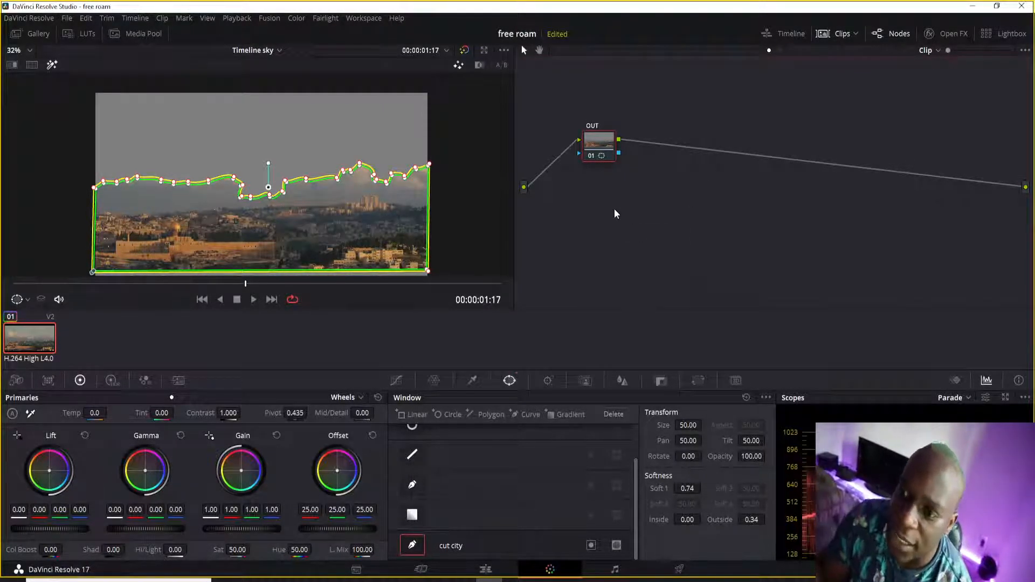
Add an alpha output to the node graph, connect the OUT node's alpha to it, and turn off the highlight view
{"action": "right_click", "coordinate": [600, 185]}
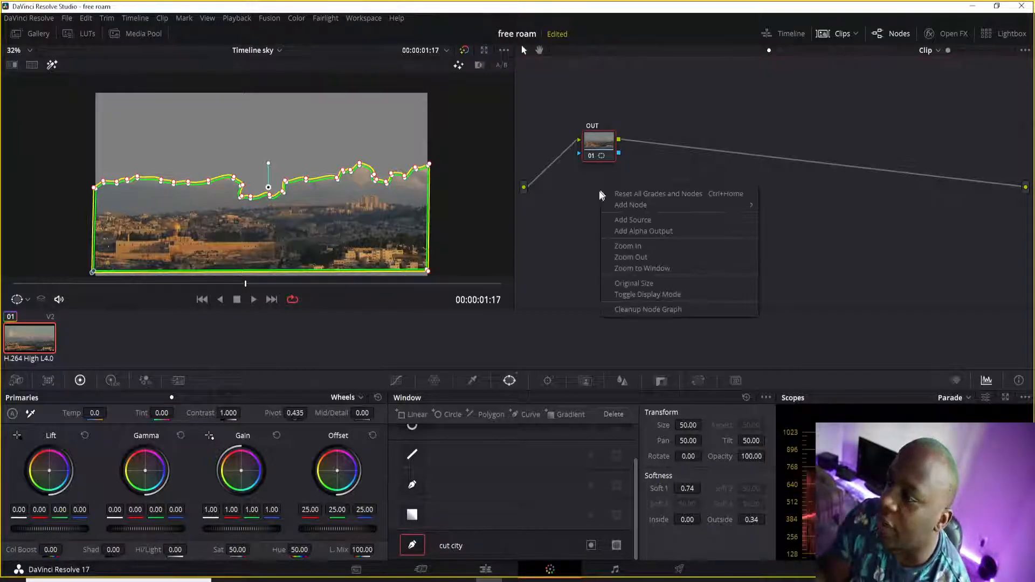
{"action": "left_click", "coordinate": [645, 236]}
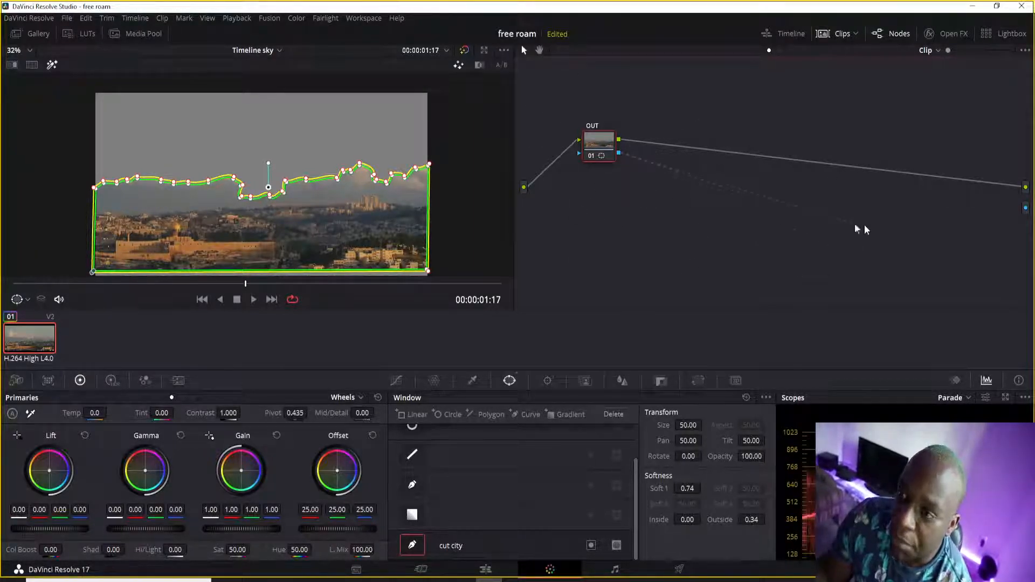
{"action": "left_click_drag", "start_coordinate": [1004, 211], "coordinate": [1025, 208]}
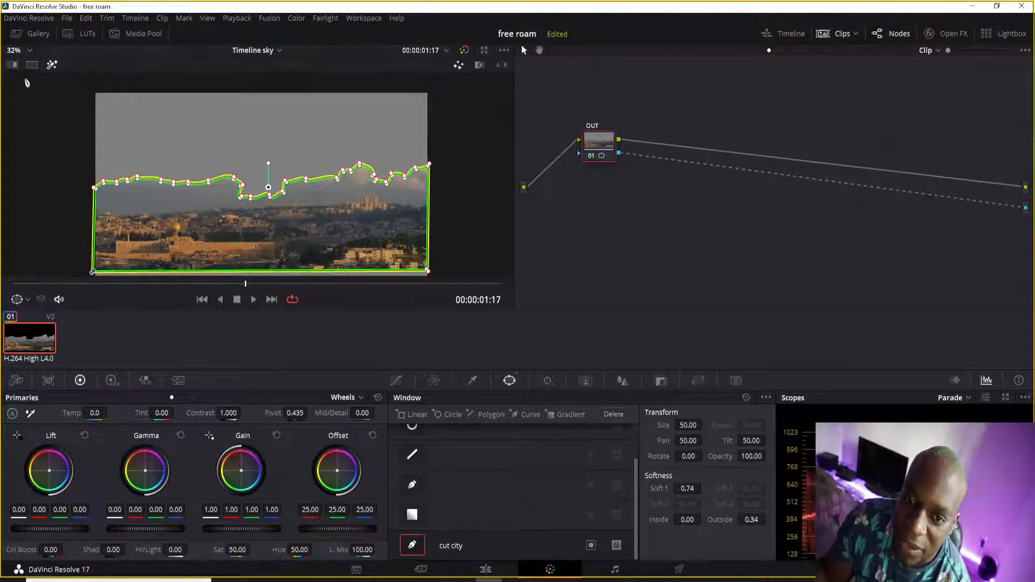
{"action": "left_click", "coordinate": [52, 65]}
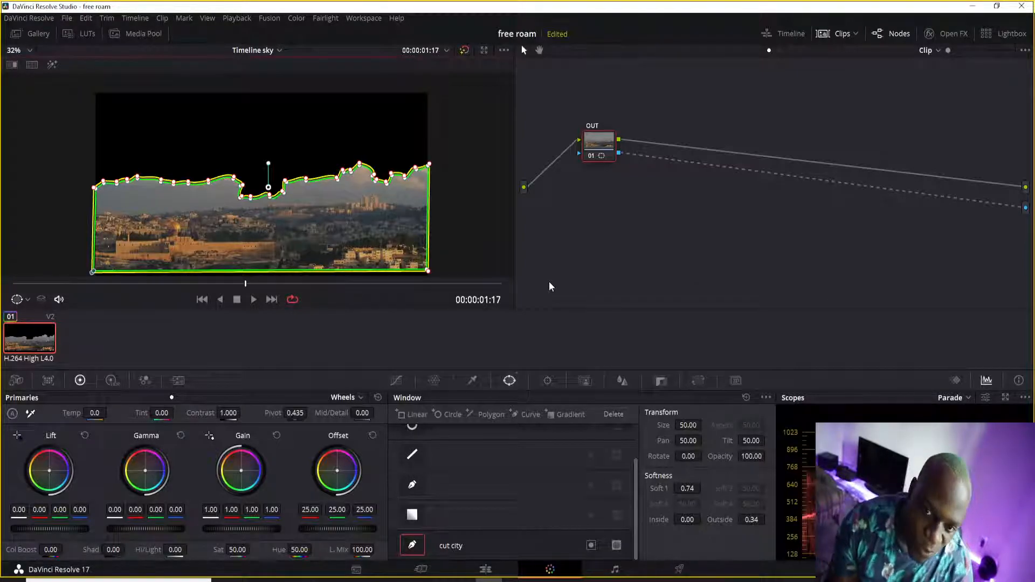
Return to the edit timeline and enable the 21527 Jerusalem clip on Video 1 beneath the masked clip
{"action": "left_click", "coordinate": [485, 567]}
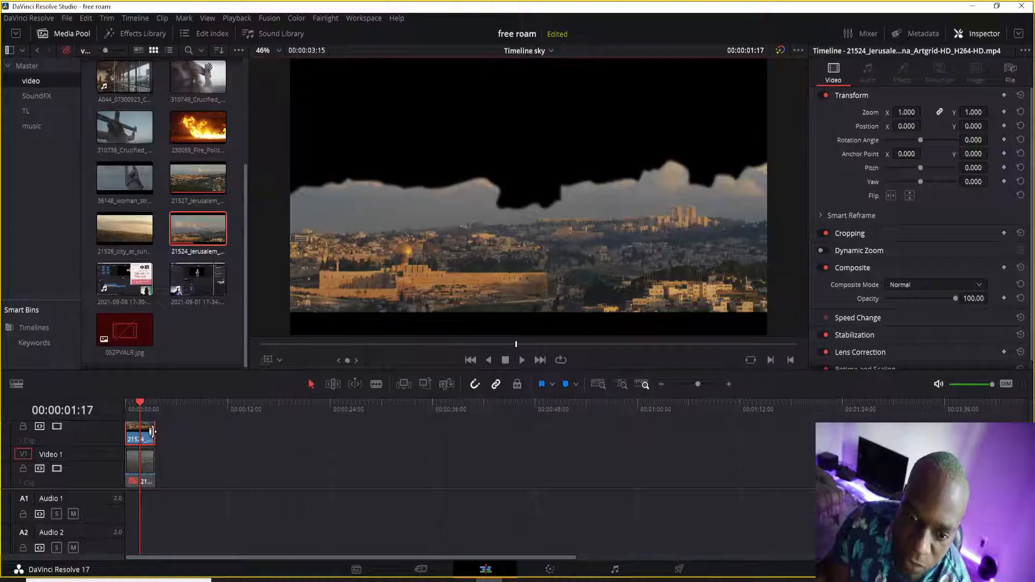
{"action": "left_click", "coordinate": [136, 469]}
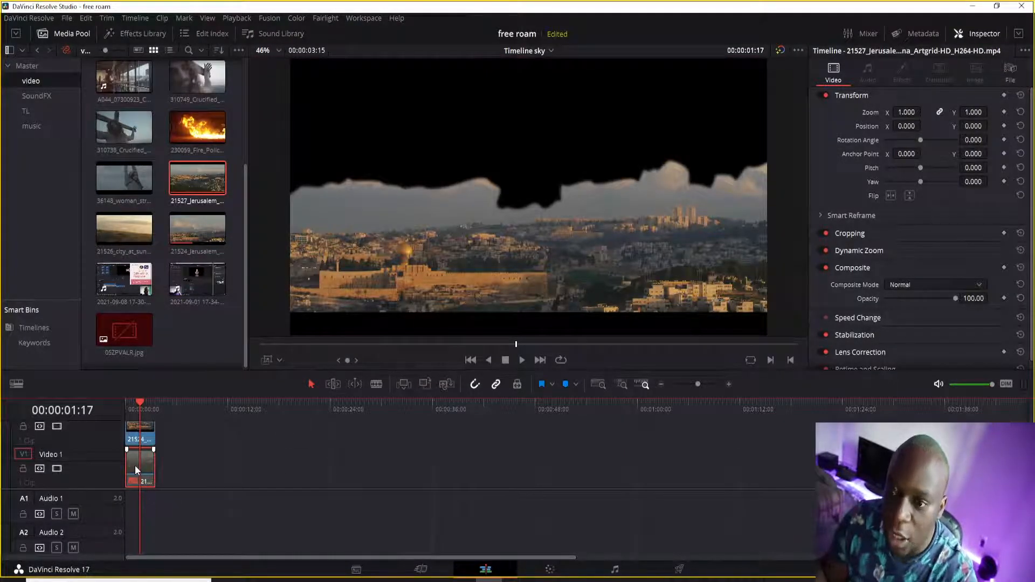
{"action": "key", "text": "d"}
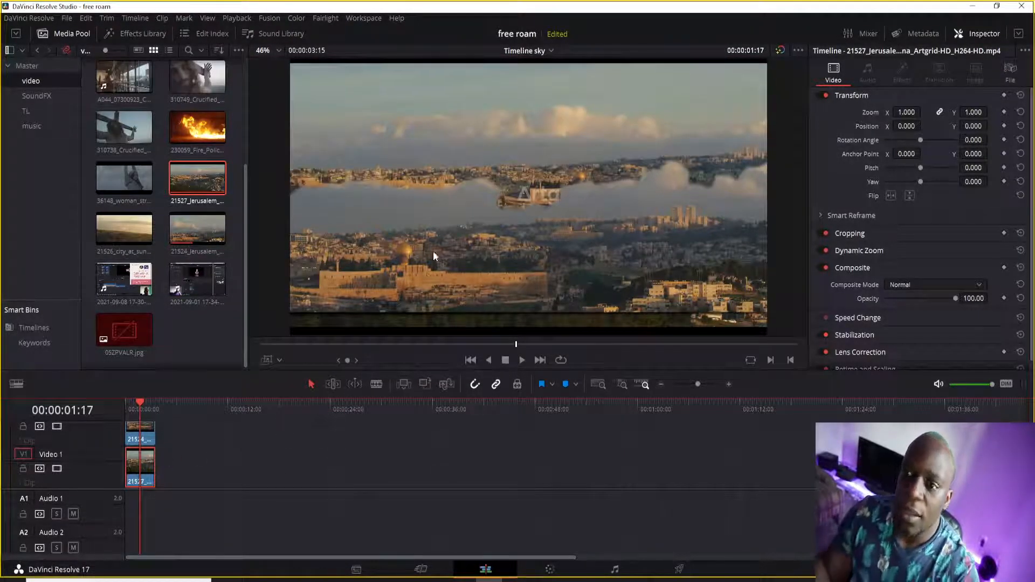
Play the composite from the start to check how the masked city sits over the 21527 clip
{"action": "scroll", "coordinate": [543, 293], "scroll_direction": "down", "scroll_amount": 2}
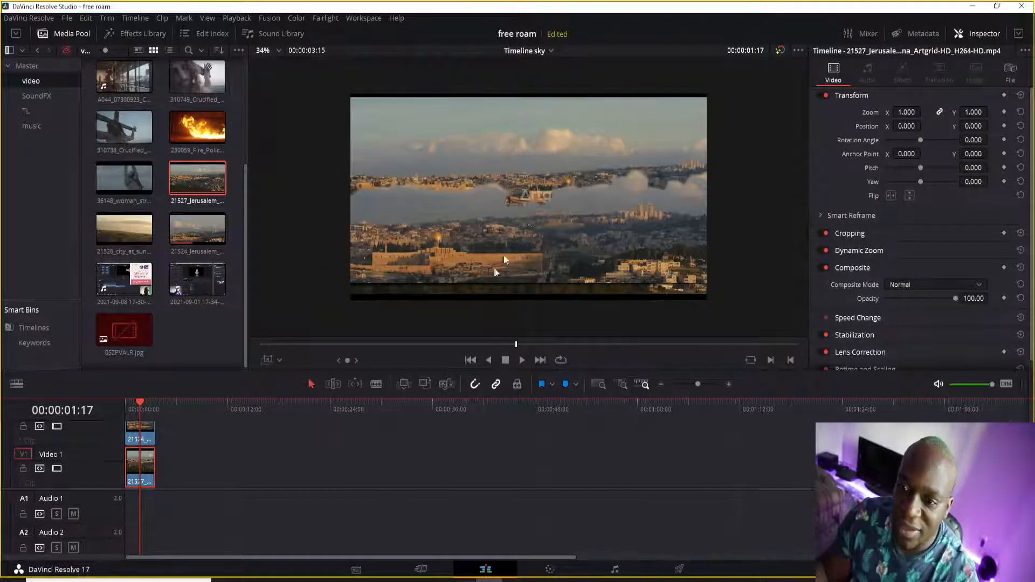
{"action": "left_click_drag", "start_coordinate": [139, 404], "coordinate": [66, 419]}
{"action": "key", "text": "space"}
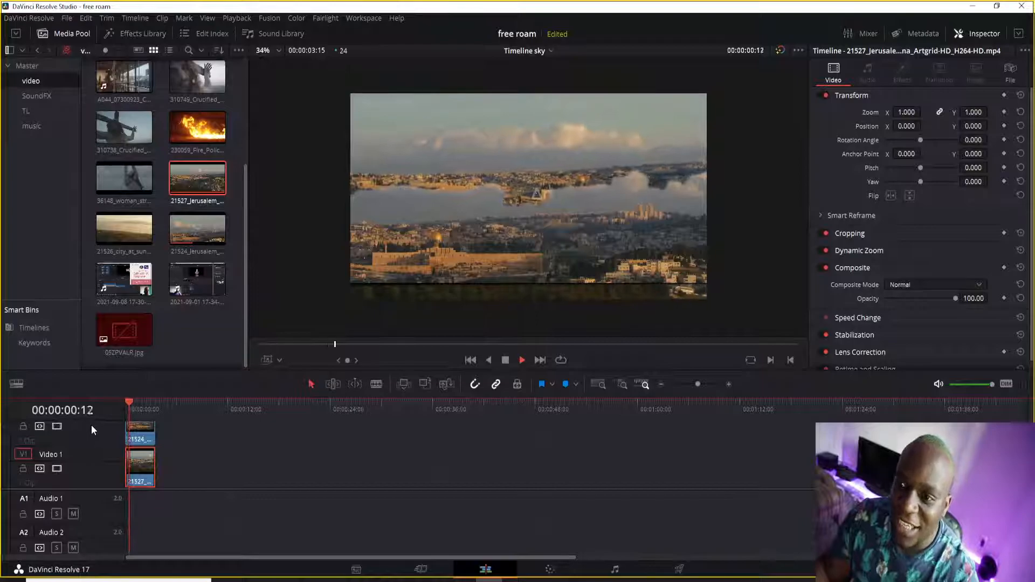
{"action": "key", "text": "space"}
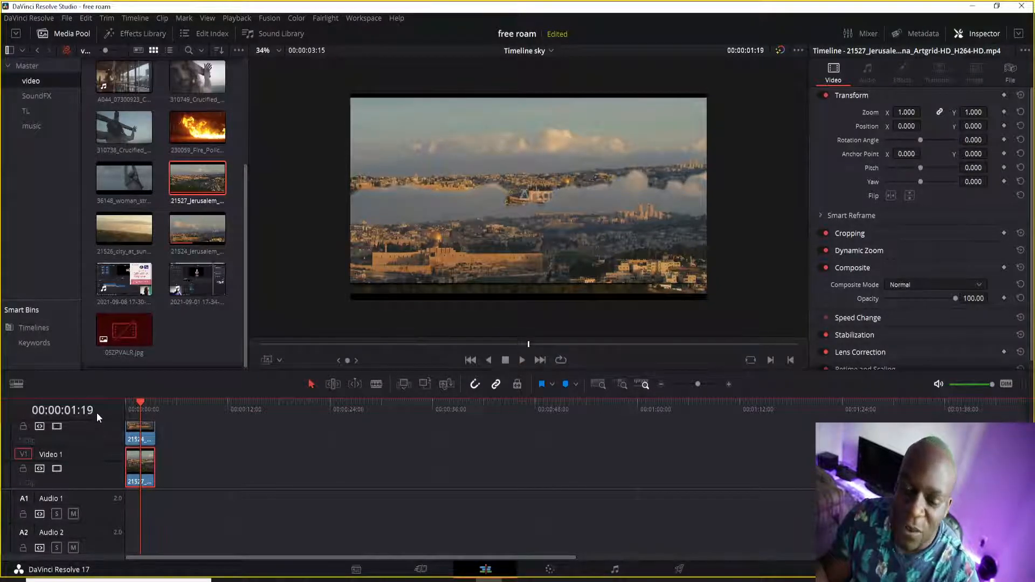
Scale the upper 21524 clip to 1.460 in X and 1.760 in Y, and set its Position Y to 284
{"action": "scroll", "coordinate": [166, 454], "scroll_direction": "up", "scroll_amount": 3}
{"action": "scroll", "coordinate": [156, 454], "scroll_direction": "down", "scroll_amount": 2}
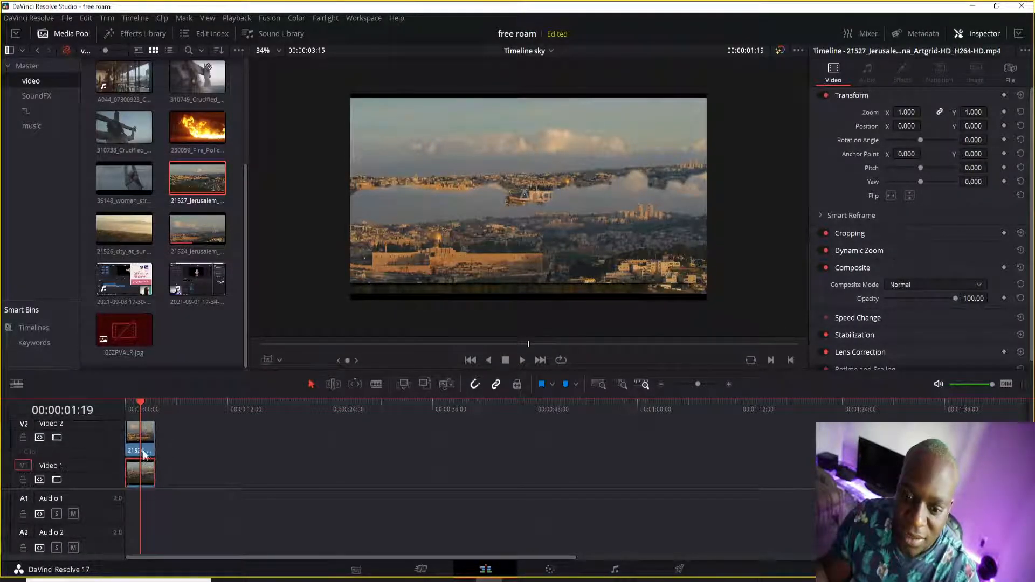
{"action": "left_click", "coordinate": [141, 438]}
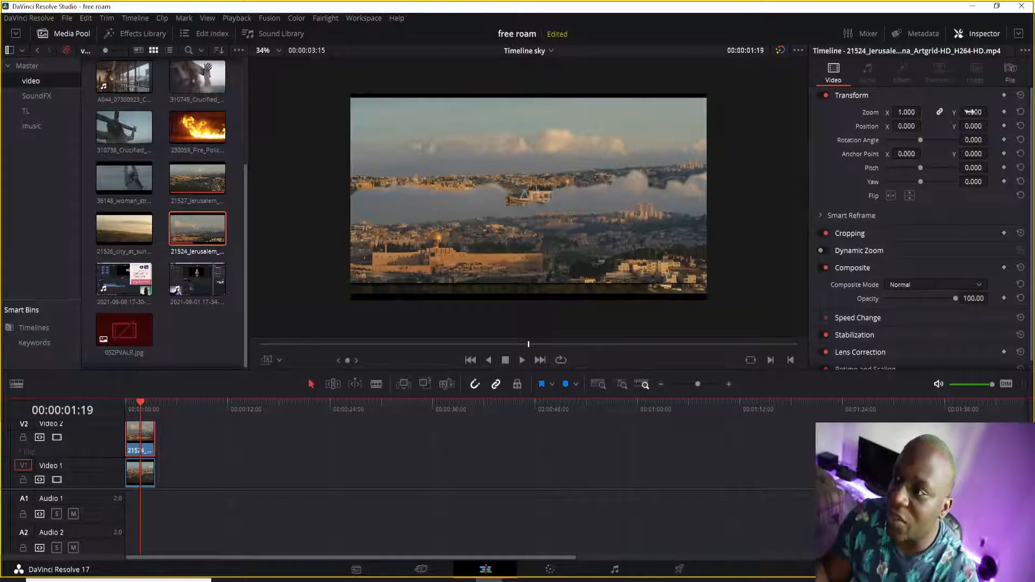
{"action": "left_click_drag", "start_coordinate": [973, 112], "coordinate": [991, 126]}
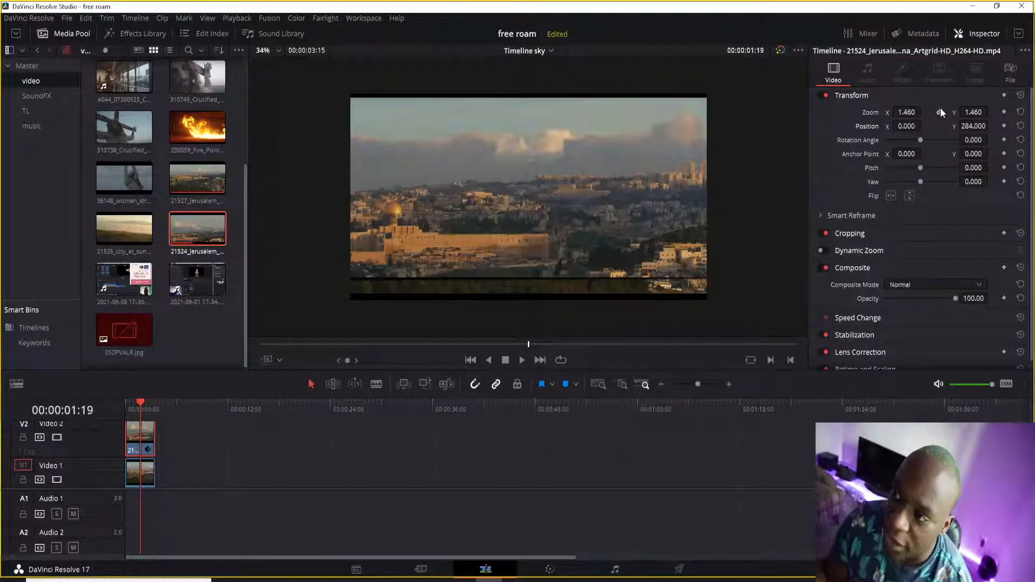
{"action": "left_click_drag", "start_coordinate": [976, 112], "coordinate": [990, 111]}
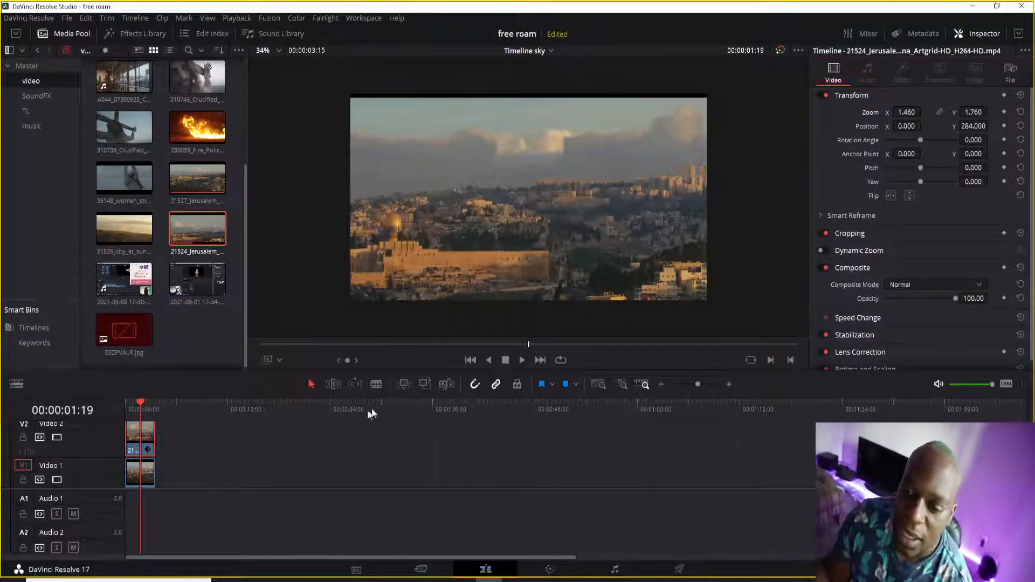
Set the lower 21527 clip's zoom to 1.270 and toggle the clip off and on to inspect the dip in the mask
{"action": "left_click", "coordinate": [143, 473]}
{"action": "left_click_drag", "start_coordinate": [971, 111], "coordinate": [991, 112]}
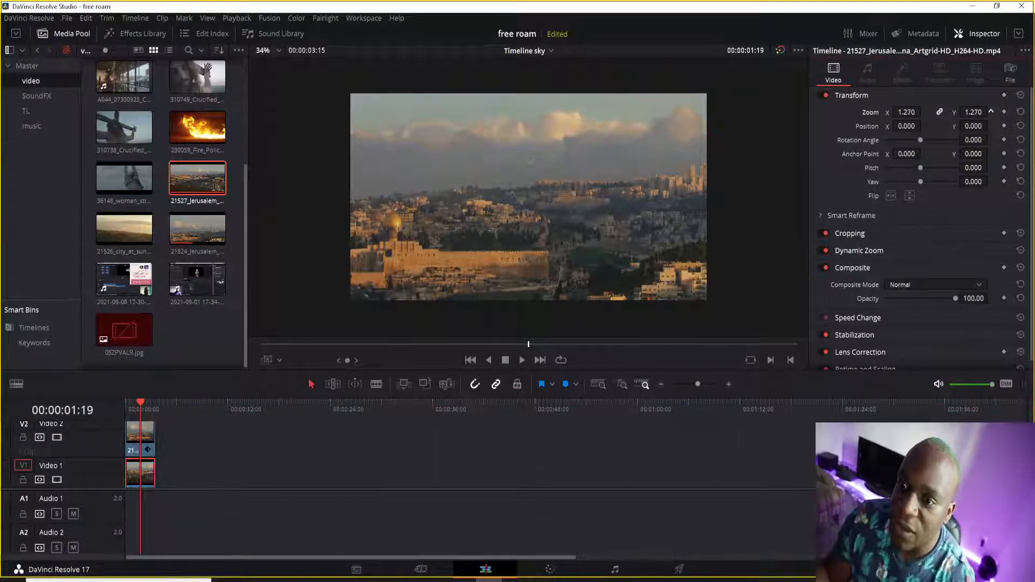
{"action": "scroll", "coordinate": [546, 134], "scroll_direction": "up", "scroll_amount": 4}
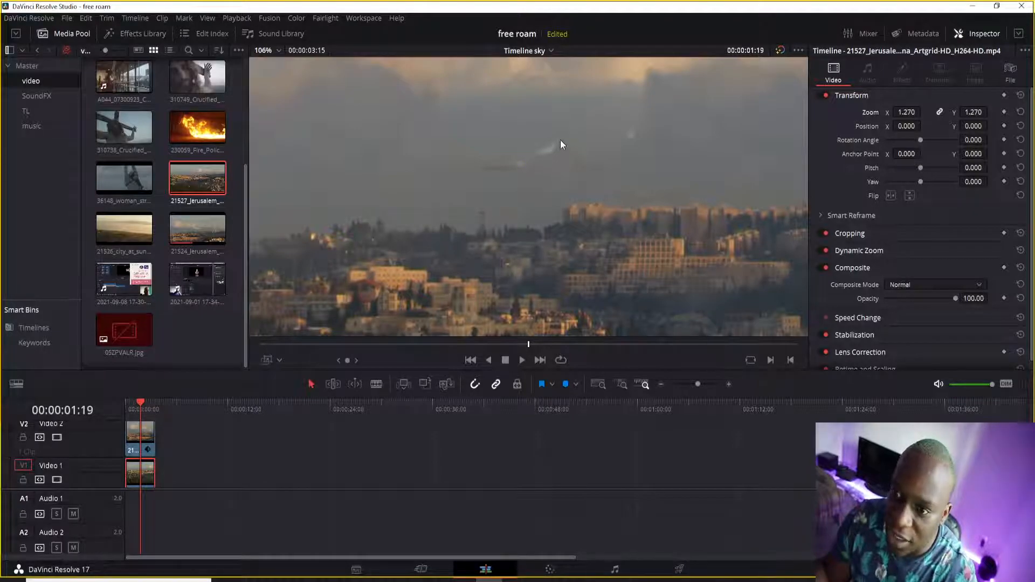
{"action": "key", "text": "d"}
{"action": "key", "text": "d"}
{"action": "key", "text": "d"}
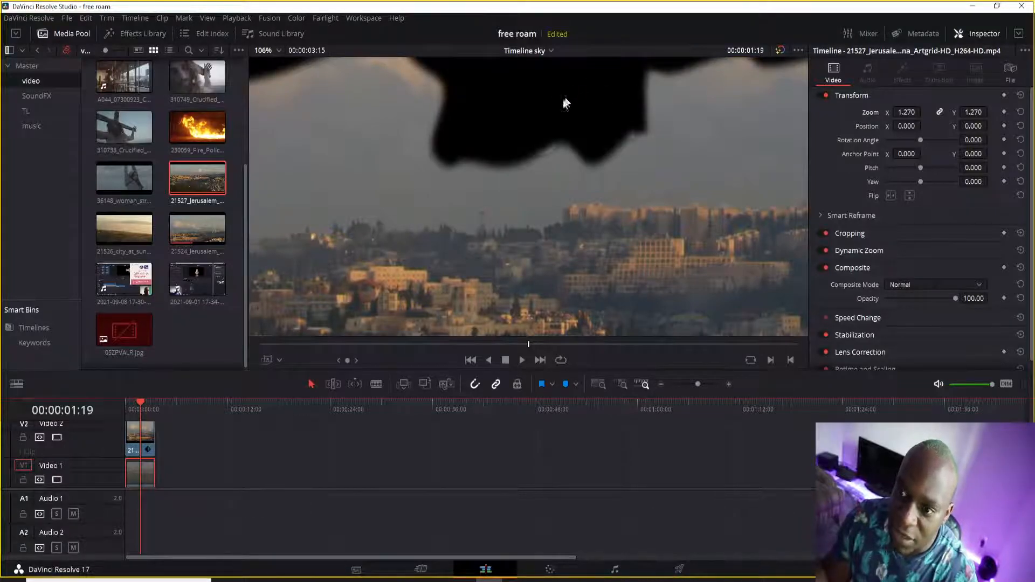
{"action": "key", "text": "d"}
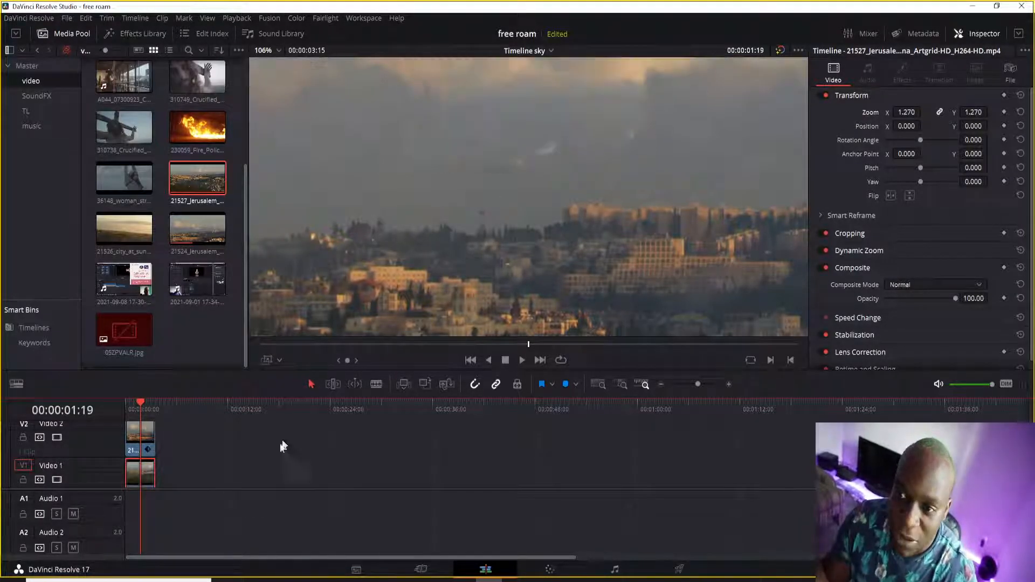
On the upper clip's "cut city" curve, reshape the central dip by adjusting its inner points and softness points above the buildings
{"action": "left_click", "coordinate": [131, 444]}
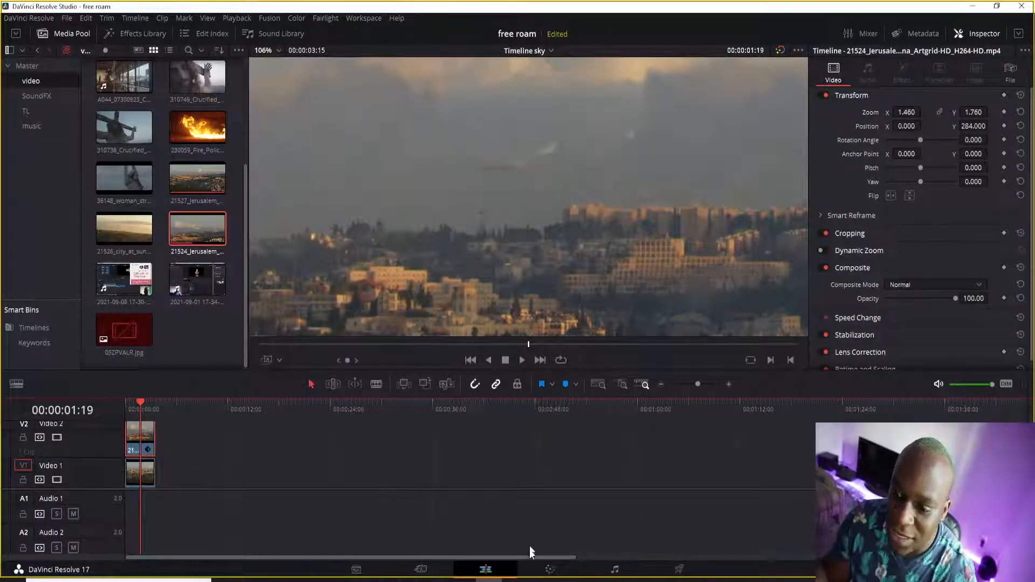
{"action": "left_click", "coordinate": [550, 570]}
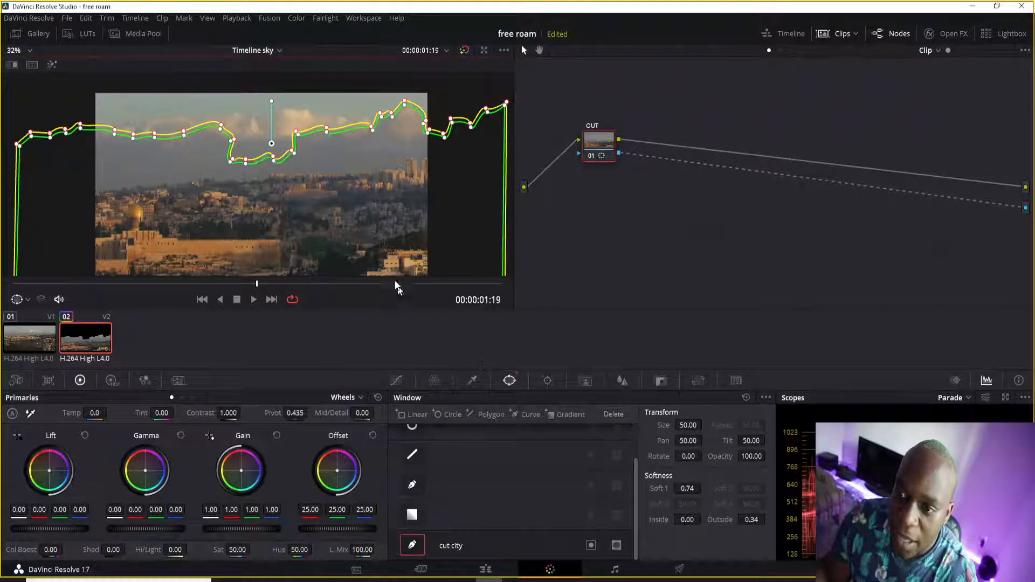
{"action": "scroll", "coordinate": [290, 177], "scroll_direction": "up", "scroll_amount": 4}
{"action": "scroll", "coordinate": [301, 176], "scroll_direction": "up", "scroll_amount": 4}
{"action": "left_click", "coordinate": [303, 140]}
{"action": "left_click_drag", "start_coordinate": [303, 139], "coordinate": [294, 158]}
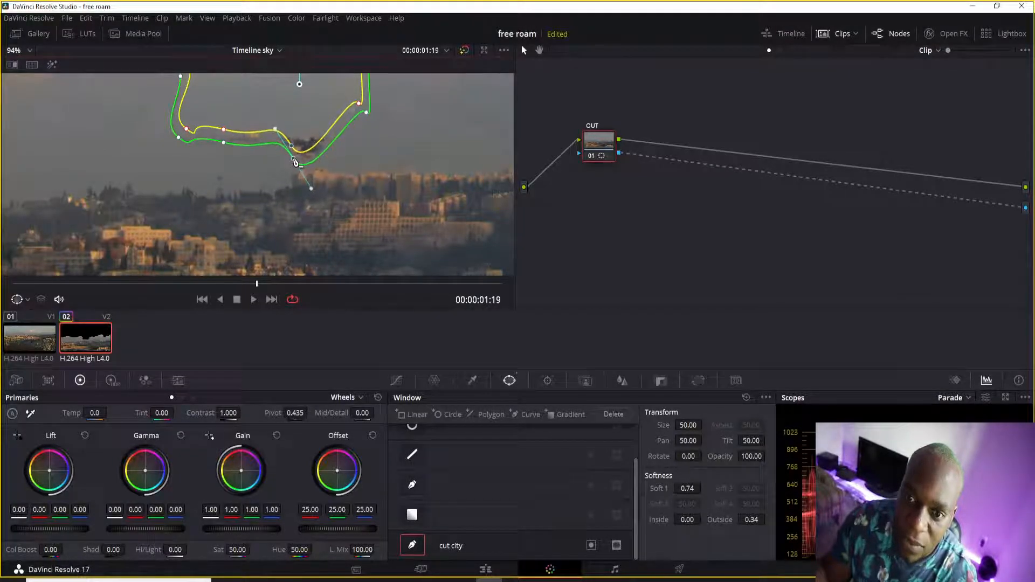
{"action": "left_click_drag", "start_coordinate": [315, 193], "coordinate": [314, 160]}
{"action": "left_click", "coordinate": [223, 142]}
{"action": "left_click_drag", "start_coordinate": [180, 131], "coordinate": [188, 132]}
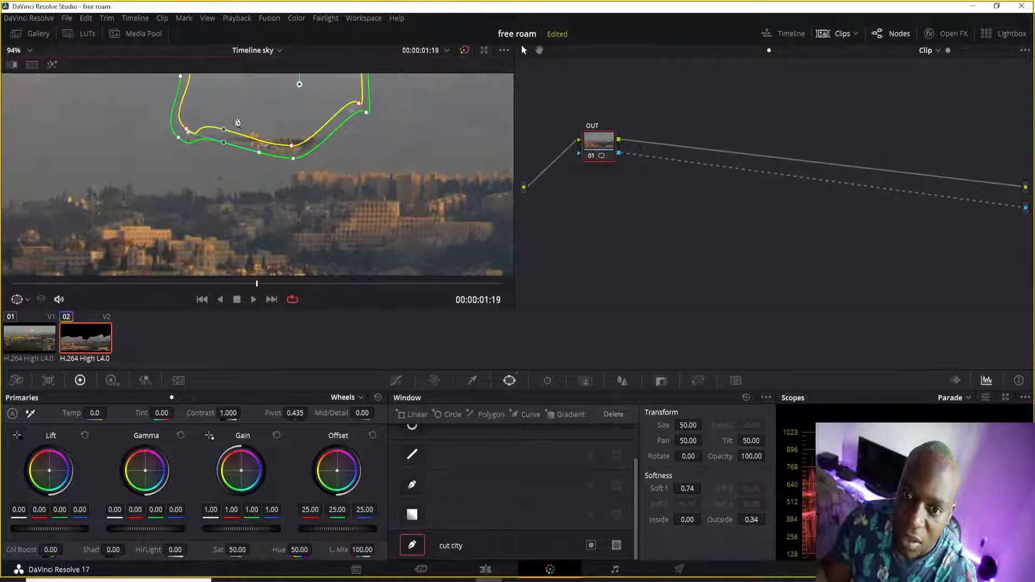
{"action": "left_click_drag", "start_coordinate": [359, 104], "coordinate": [365, 113]}
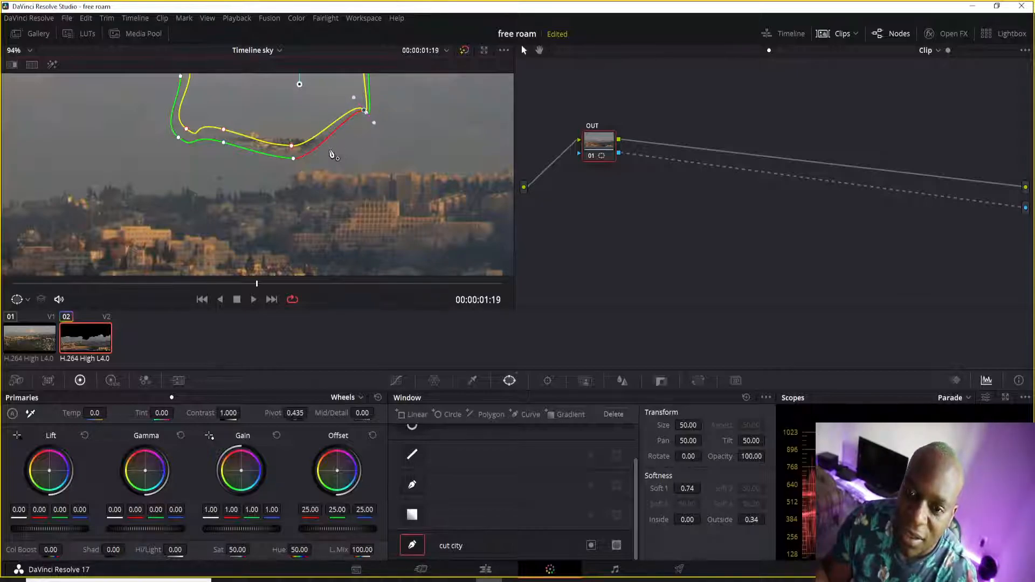
{"action": "left_click_drag", "start_coordinate": [292, 147], "coordinate": [292, 150]}
{"action": "scroll", "coordinate": [375, 268], "scroll_direction": "down", "scroll_amount": 1}
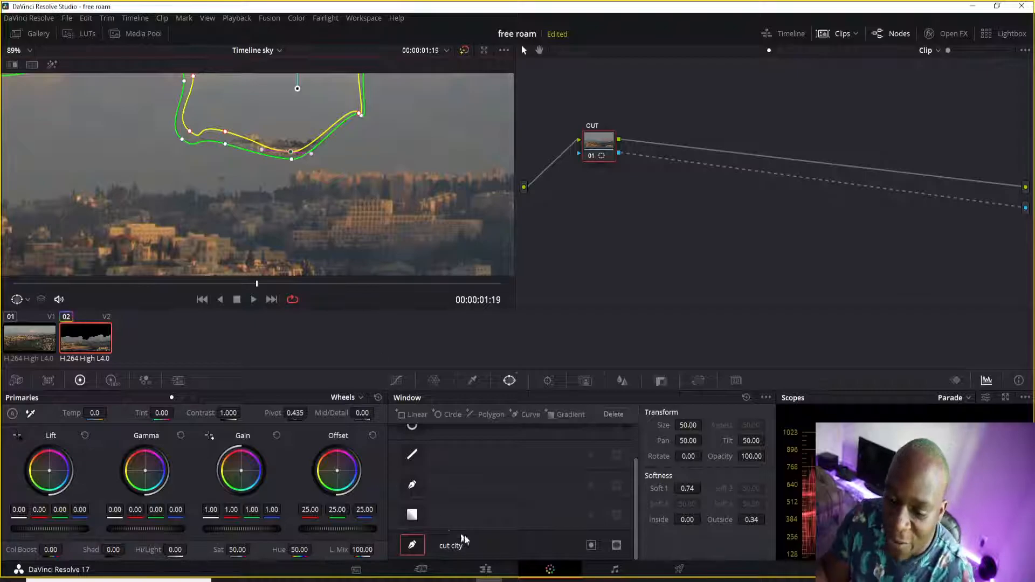
Back in the edit timeline, inspect the lower city showing through the sky and set the 21527 clip's Position Y to -48
{"action": "left_click", "coordinate": [507, 567]}
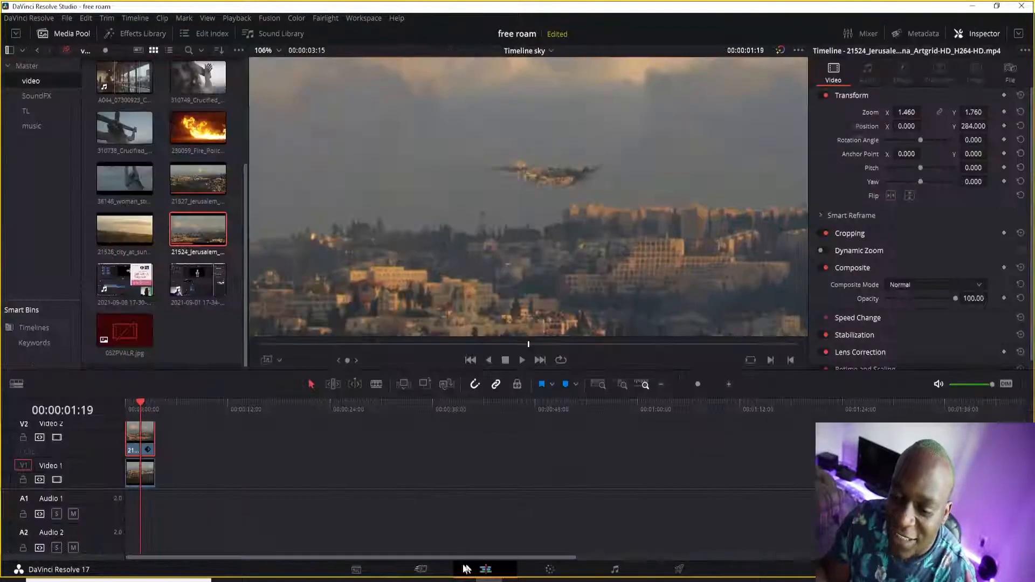
{"action": "left_click_drag", "start_coordinate": [621, 222], "coordinate": [593, 335]}
{"action": "scroll", "coordinate": [598, 195], "scroll_direction": "down", "scroll_amount": 1}
{"action": "left_click_drag", "start_coordinate": [595, 251], "coordinate": [604, 155]}
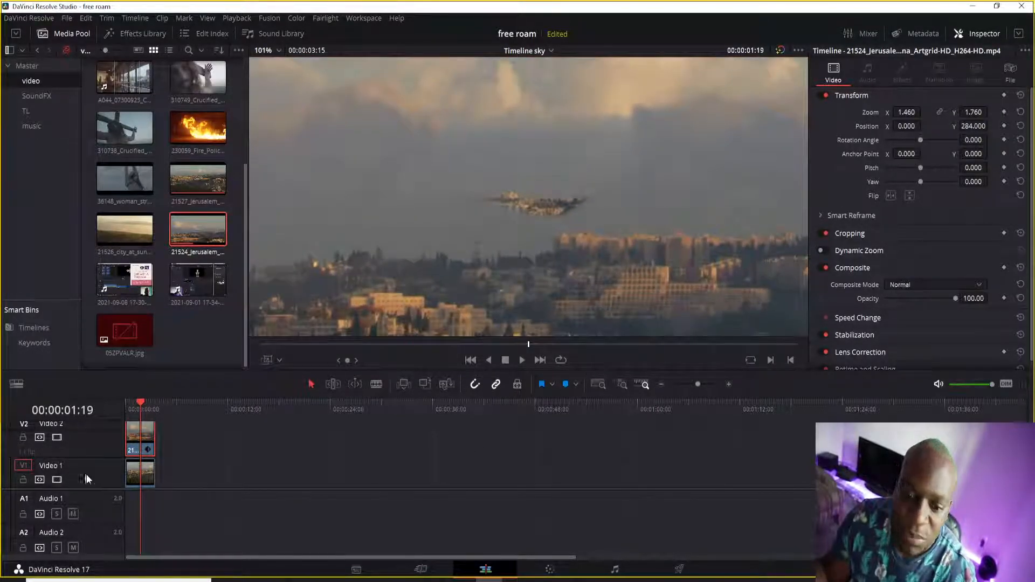
{"action": "left_click", "coordinate": [147, 478]}
{"action": "scroll", "coordinate": [346, 446], "scroll_direction": "down", "scroll_amount": 1}
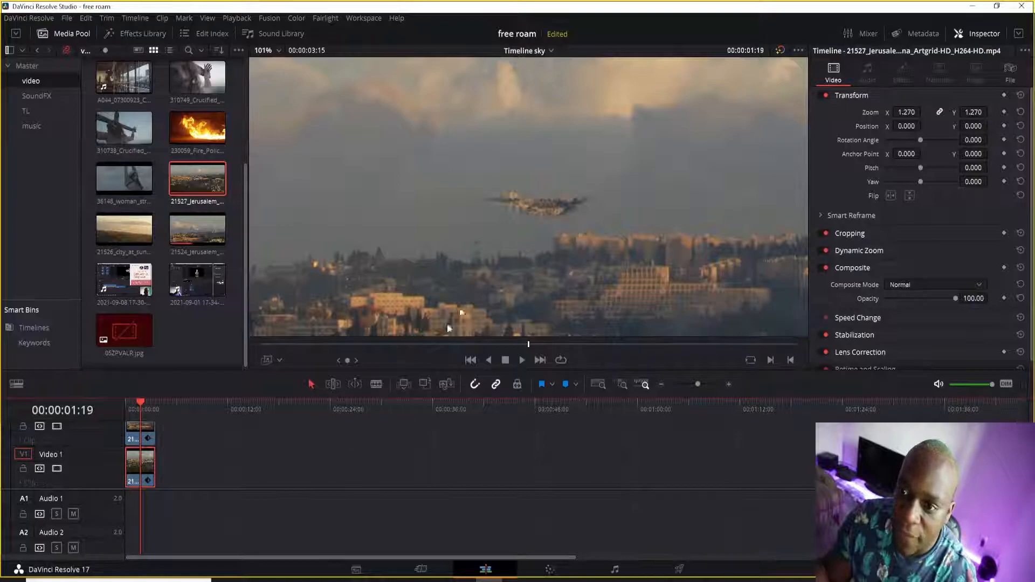
{"action": "scroll", "coordinate": [506, 235], "scroll_direction": "down", "scroll_amount": 3}
{"action": "mouse_move", "coordinate": [974, 126]}
{"action": "left_mouse_down"}
{"action": "mouse_move", "coordinate": [939, 126]}
{"action": "mouse_move", "coordinate": [965, 125]}
{"action": "left_mouse_up"}
{"action": "scroll", "coordinate": [596, 214], "scroll_direction": "down", "scroll_amount": 3}
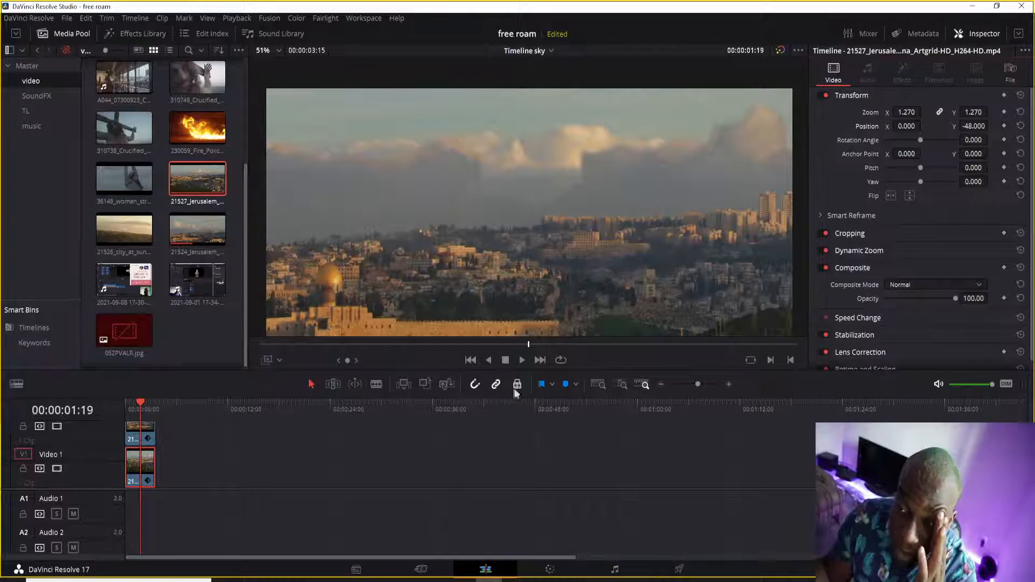
Replay the repositioned composite from the beginning to judge the blend between the clouds and the city
{"action": "scroll", "coordinate": [555, 259], "scroll_direction": "down", "scroll_amount": 3}
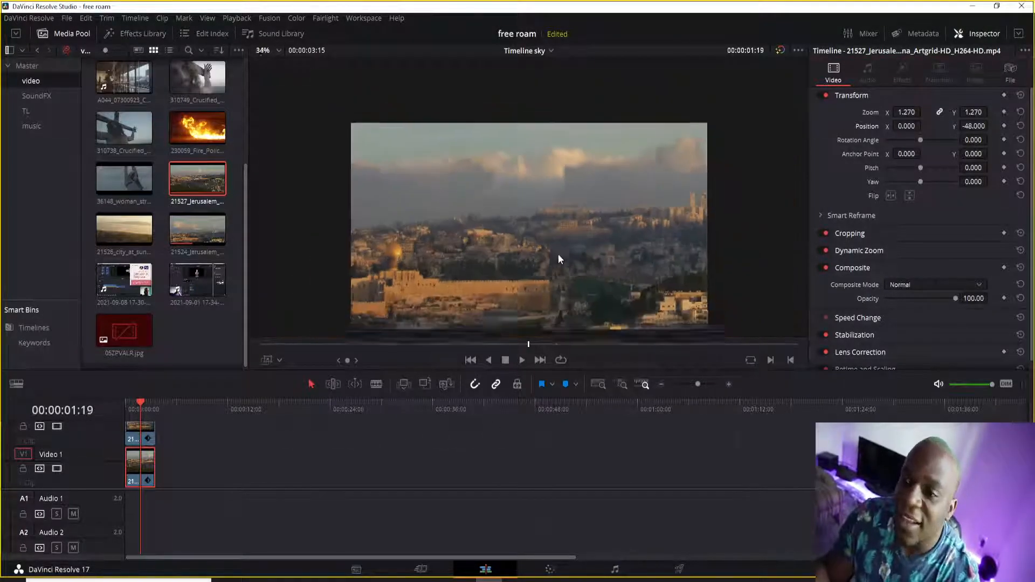
{"action": "left_click", "coordinate": [126, 410]}
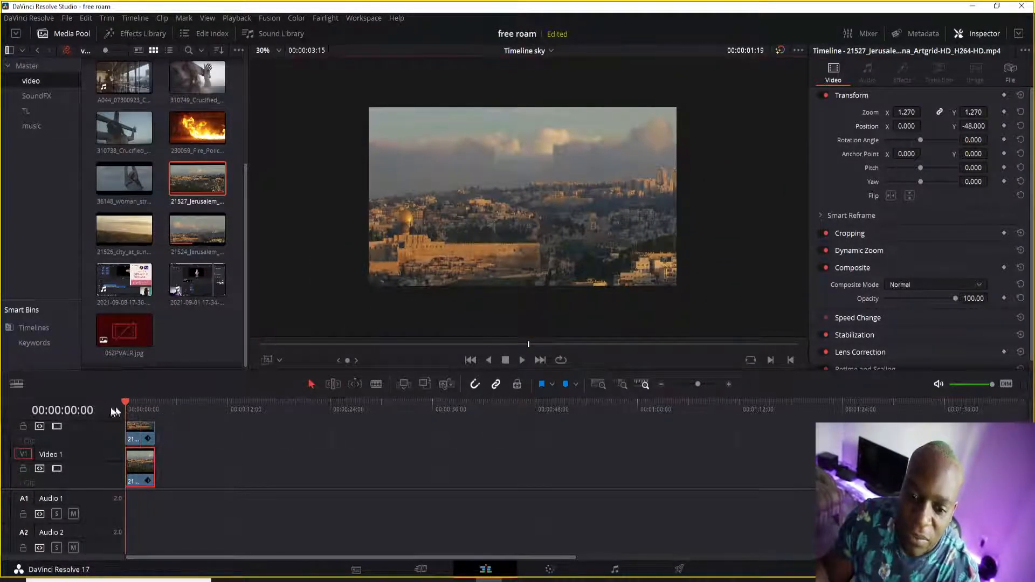
{"action": "key", "text": "space"}
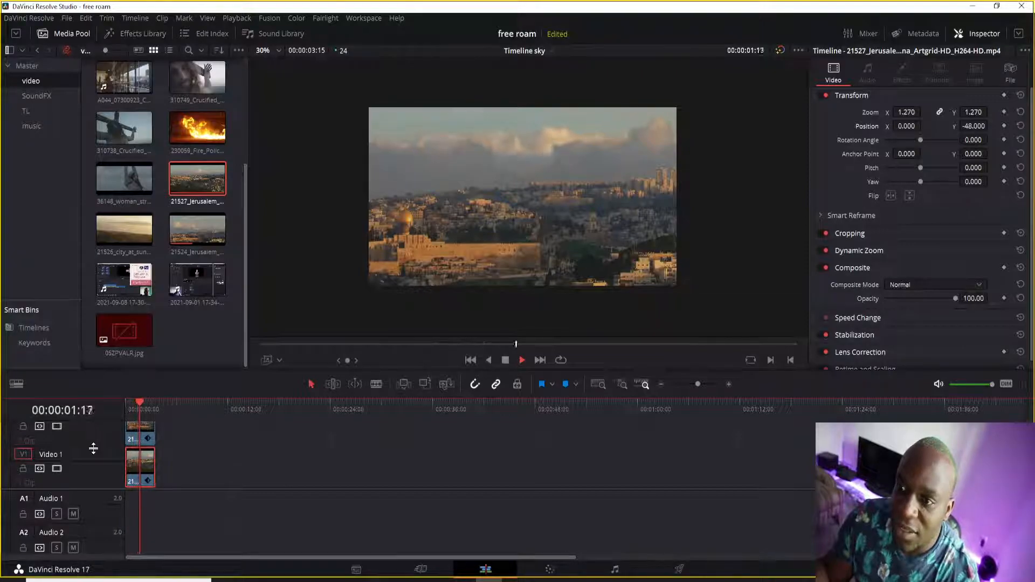
{"action": "key", "text": "space"}
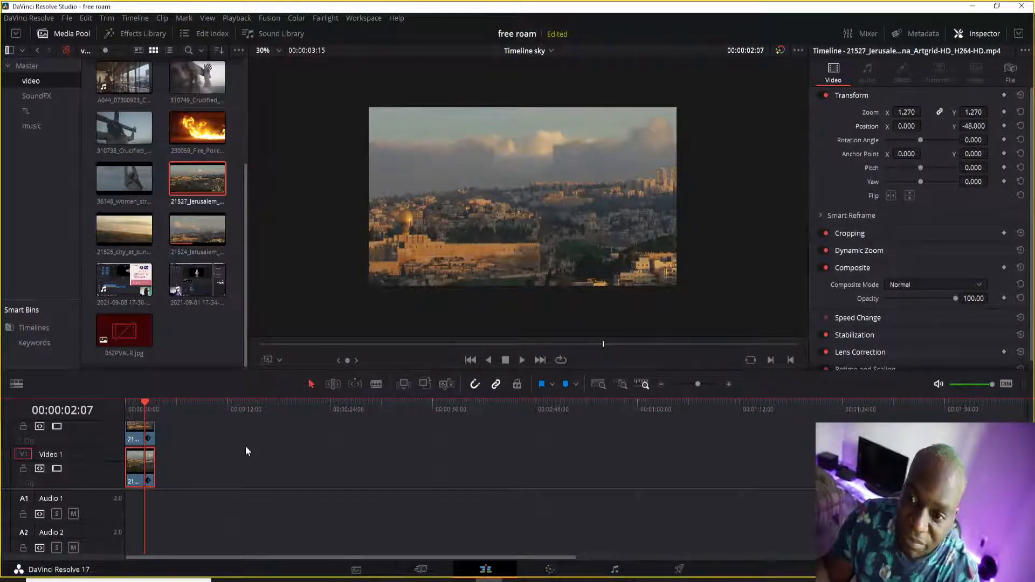
{"action": "key", "text": "Home"}
{"action": "key", "text": "space"}
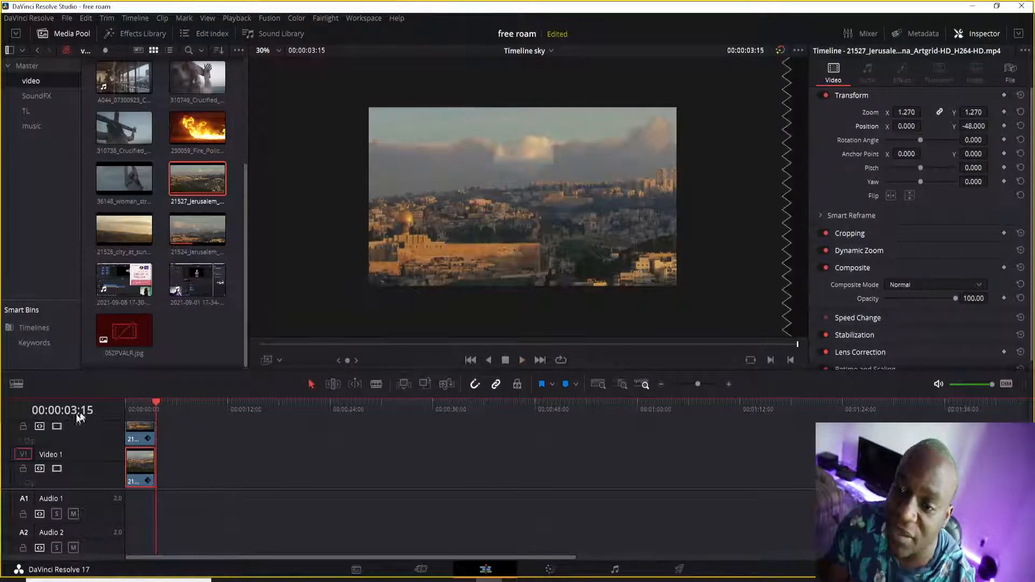
{"action": "key", "text": "Home"}
{"action": "key", "text": "space"}
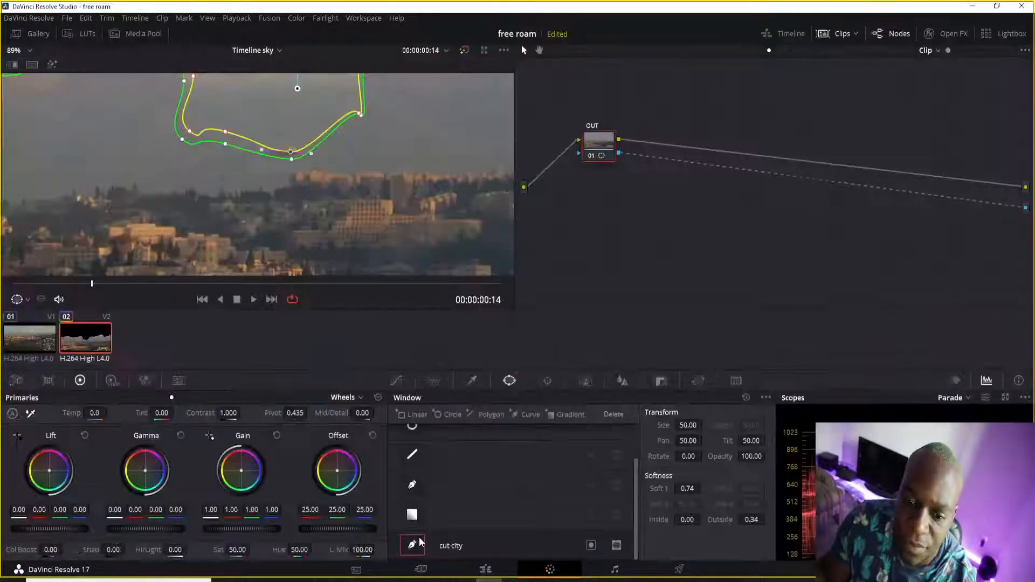
On the "cut city" curve, lower the left-hand points from the clouds down to the skyline above the golden dome
{"action": "scroll", "coordinate": [251, 191], "scroll_direction": "down", "scroll_amount": 4}
{"action": "scroll", "coordinate": [261, 167], "scroll_direction": "down", "scroll_amount": 2}
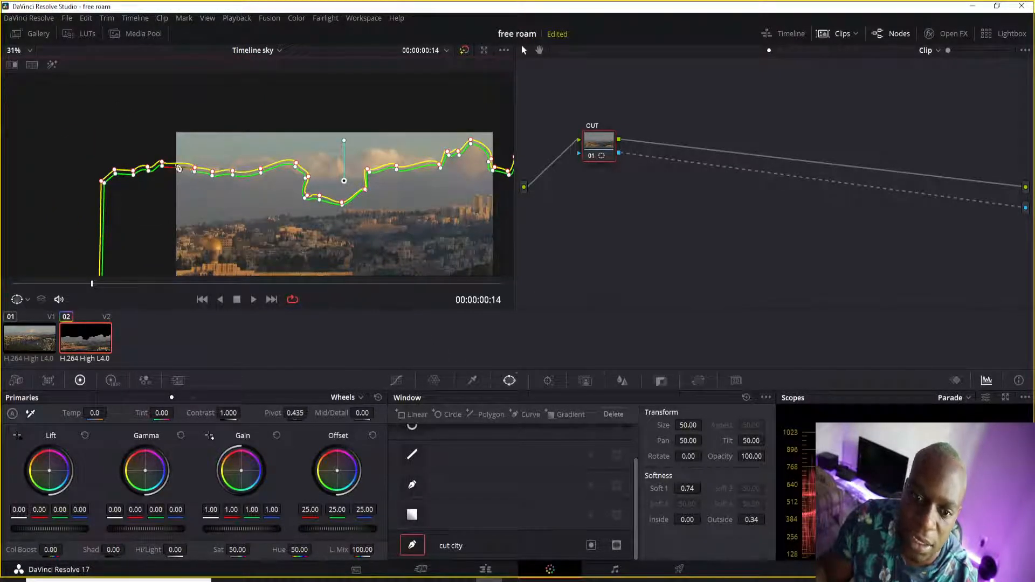
{"action": "left_click_drag", "start_coordinate": [196, 169], "coordinate": [180, 239]}
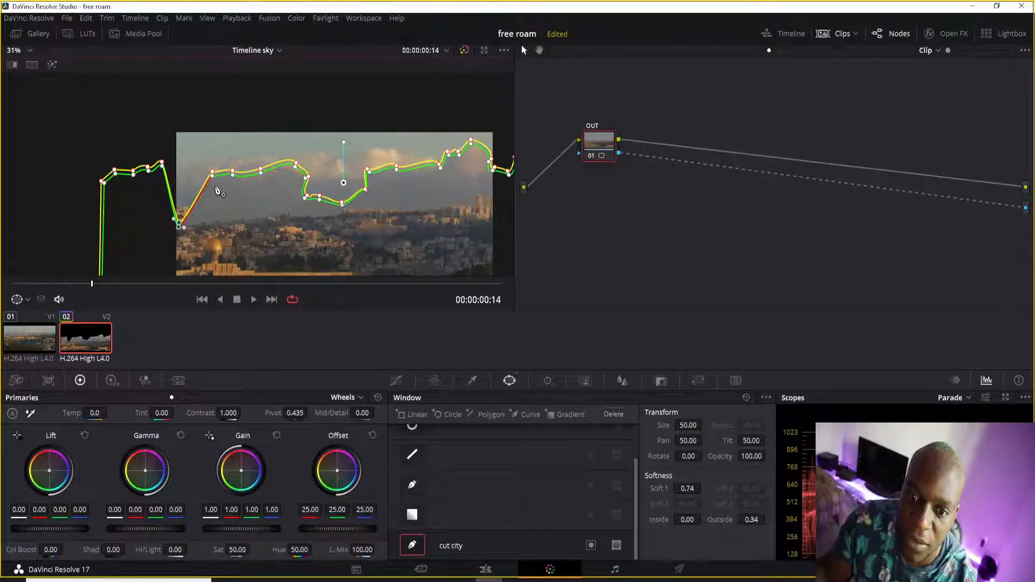
{"action": "left_click_drag", "start_coordinate": [212, 173], "coordinate": [228, 229]}
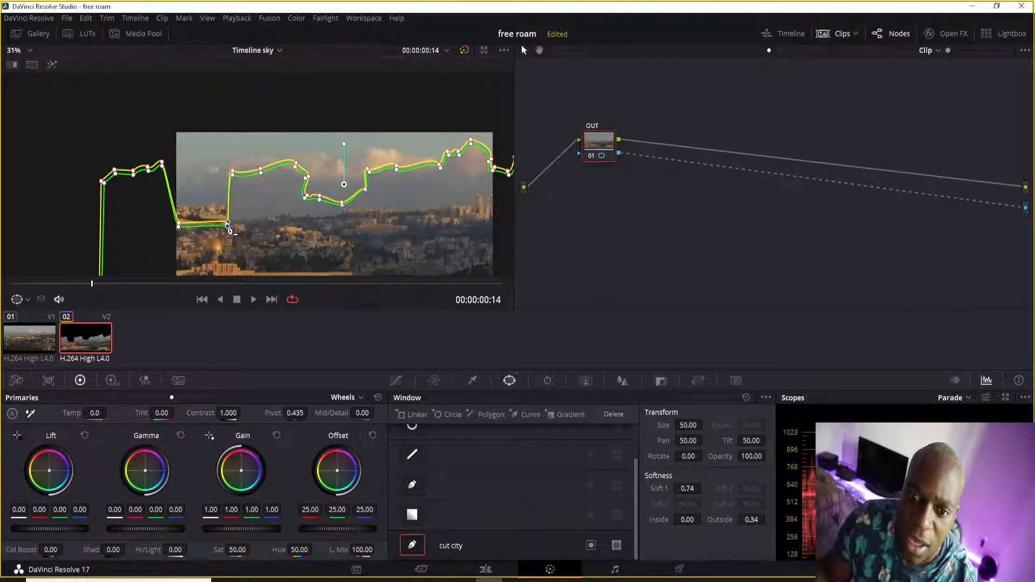
{"action": "left_click_drag", "start_coordinate": [232, 173], "coordinate": [263, 222]}
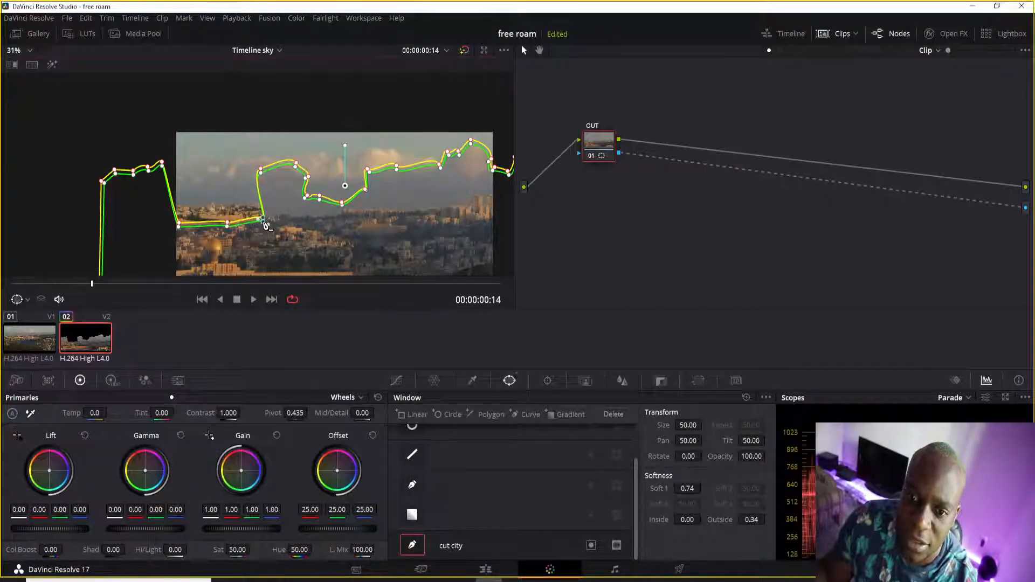
{"action": "left_click_drag", "start_coordinate": [264, 172], "coordinate": [264, 216]}
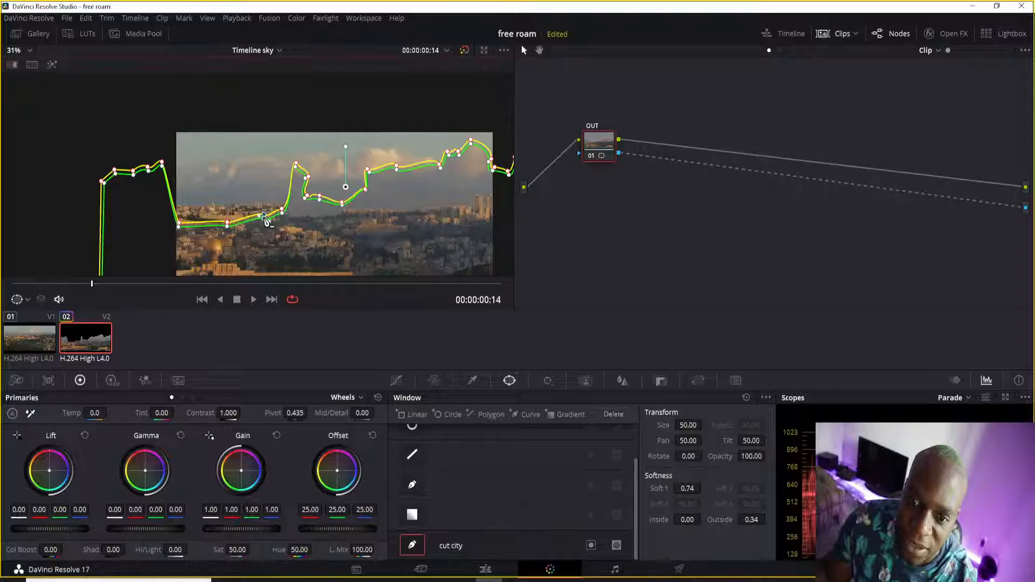
Pull the curve's central points down to the distant skyline and delete the surplus point on the rise beside them
{"action": "right_click", "coordinate": [297, 172]}
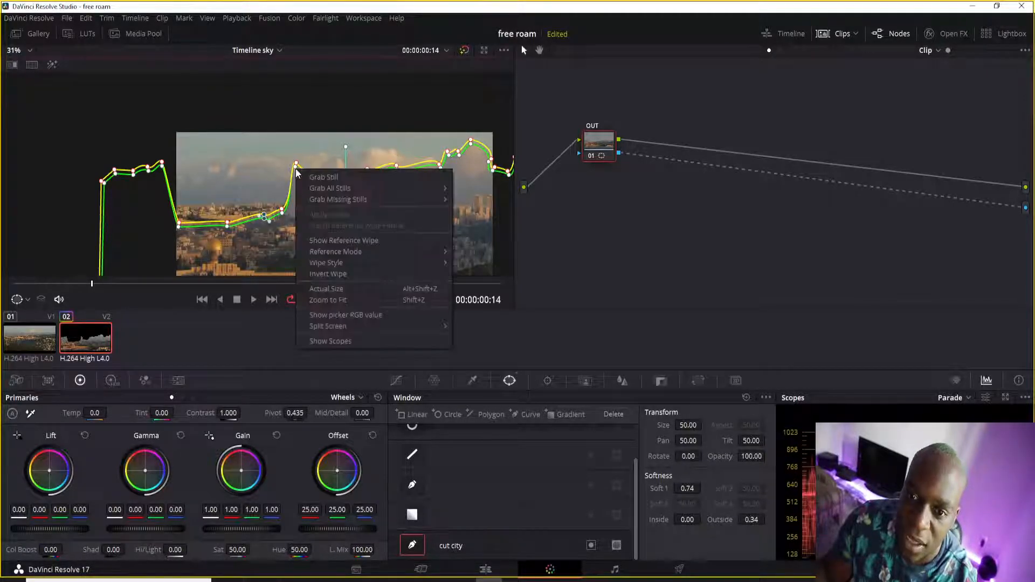
{"action": "left_click", "coordinate": [252, 130]}
{"action": "left_click_drag", "start_coordinate": [296, 166], "coordinate": [296, 219]}
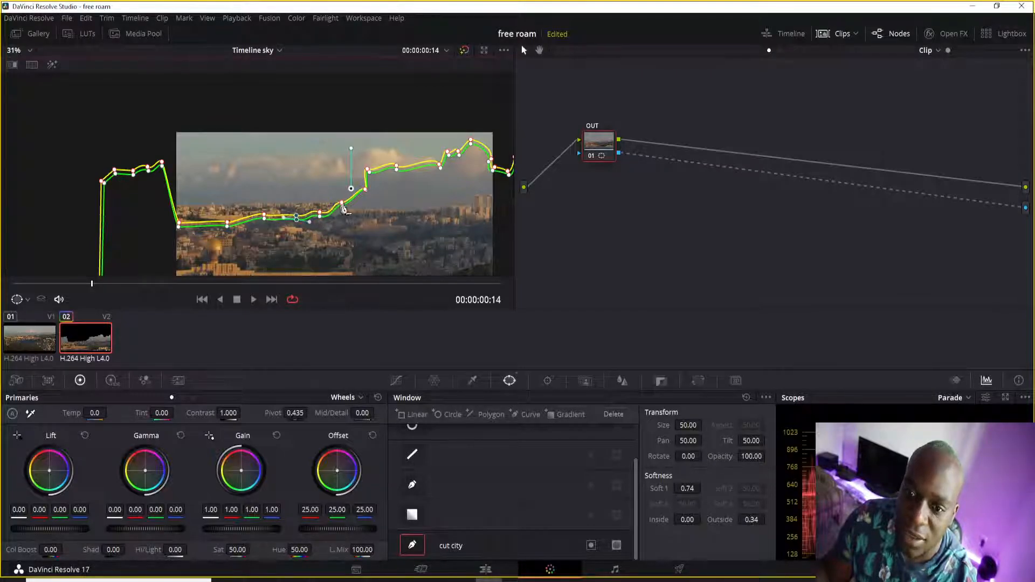
{"action": "middle_click", "coordinate": [366, 190]}
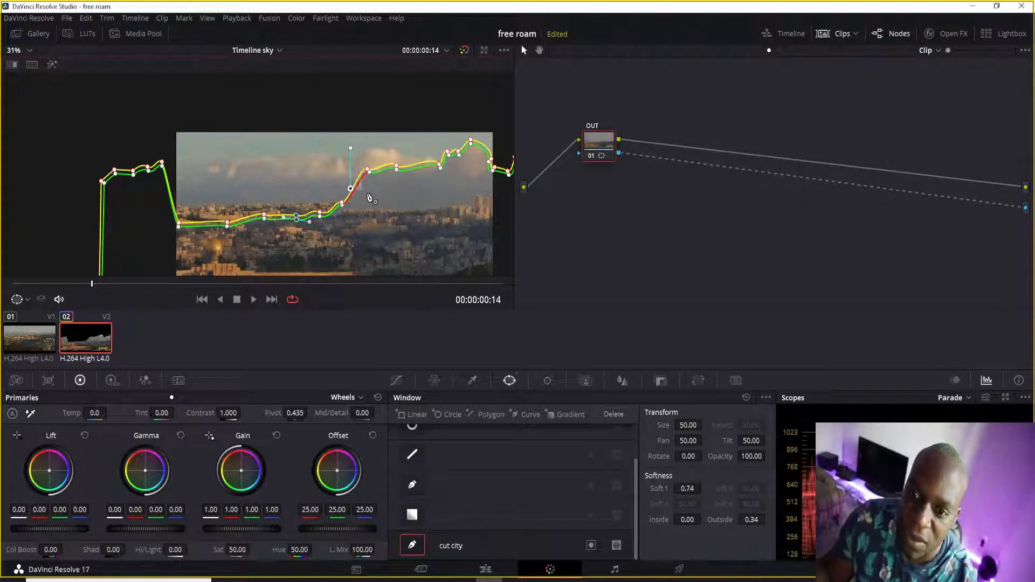
{"action": "left_click_drag", "start_coordinate": [368, 170], "coordinate": [351, 213]}
{"action": "left_click", "coordinate": [344, 205]}
{"action": "scroll", "coordinate": [414, 198], "scroll_direction": "up", "scroll_amount": 3}
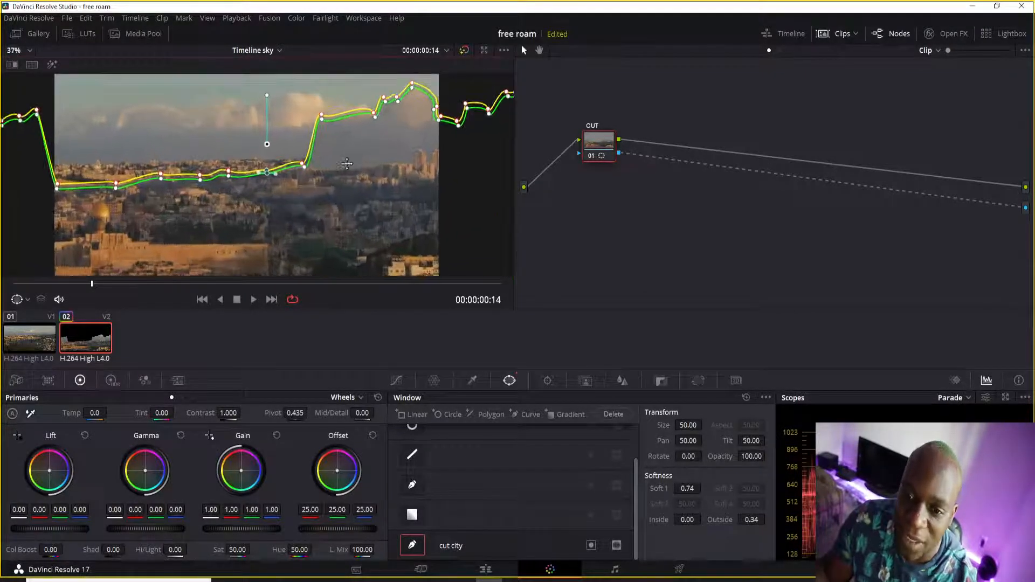
Lower the curve's right-hand points onto the skyline by the tall buildings and smooth the small dip between them
{"action": "left_click_drag", "start_coordinate": [331, 156], "coordinate": [364, 217]}
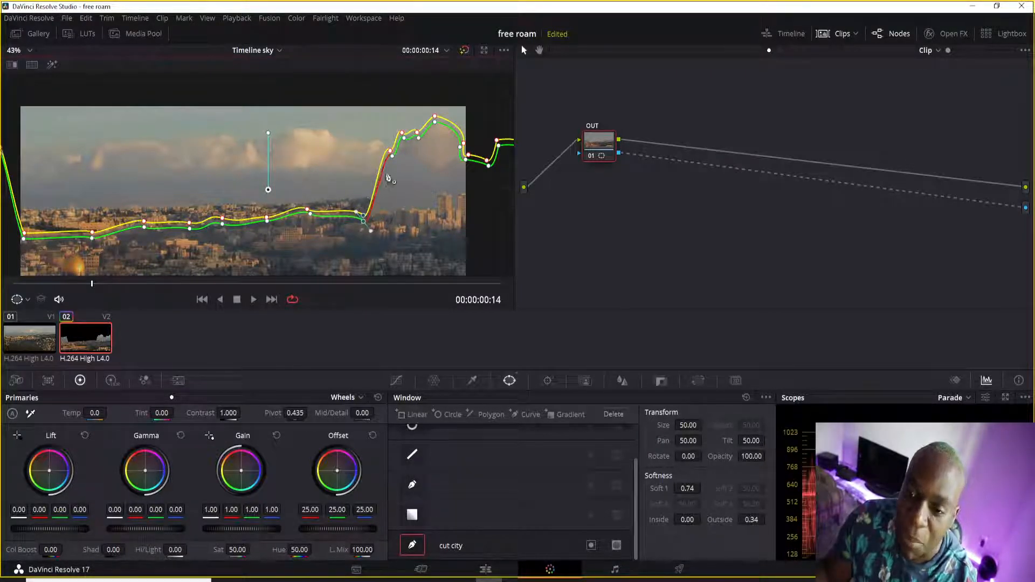
{"action": "left_click_drag", "start_coordinate": [392, 155], "coordinate": [409, 208]}
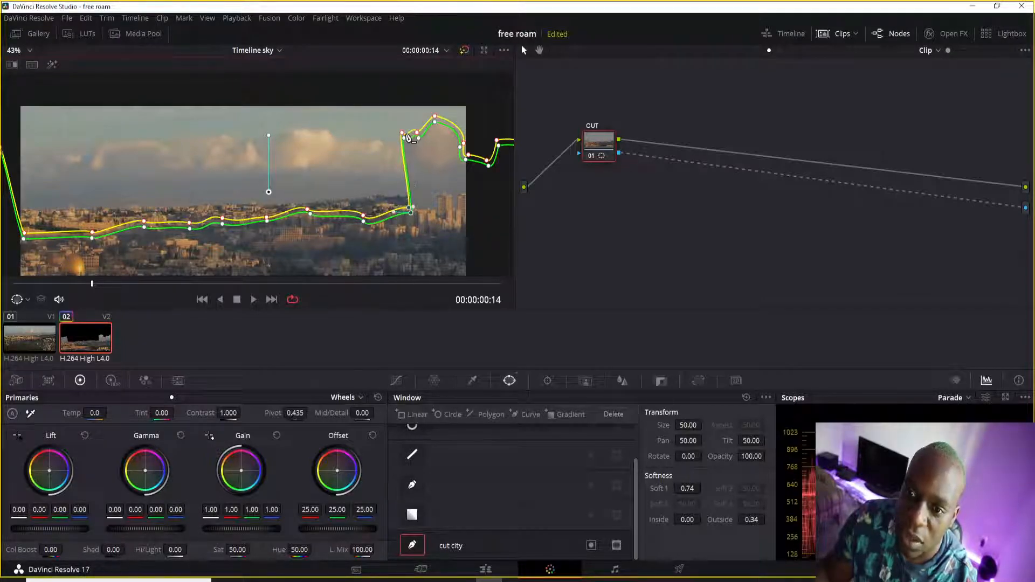
{"action": "left_click_drag", "start_coordinate": [406, 141], "coordinate": [425, 216]}
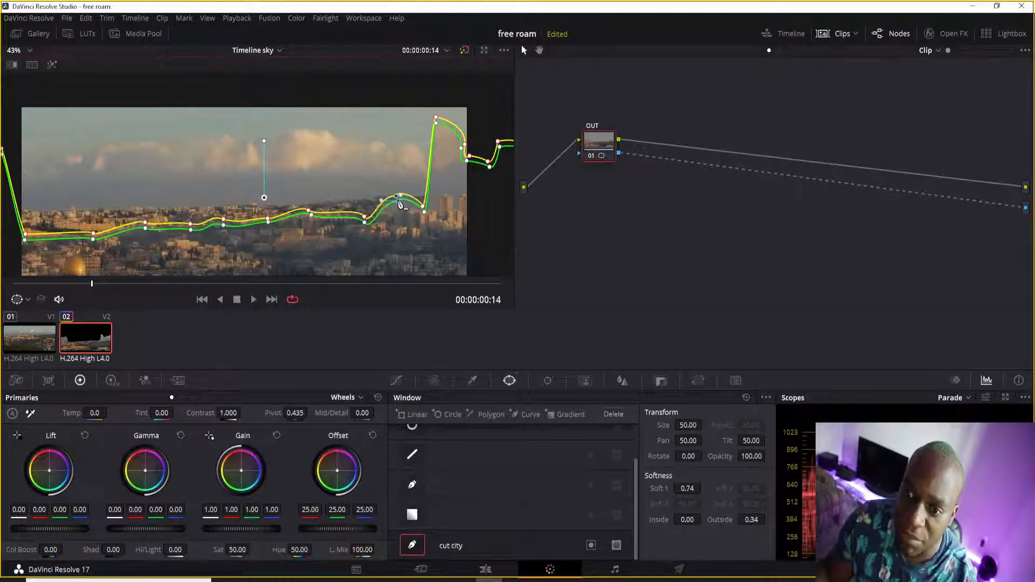
{"action": "left_click_drag", "start_coordinate": [365, 223], "coordinate": [363, 217]}
{"action": "left_click_drag", "start_coordinate": [364, 223], "coordinate": [364, 225]}
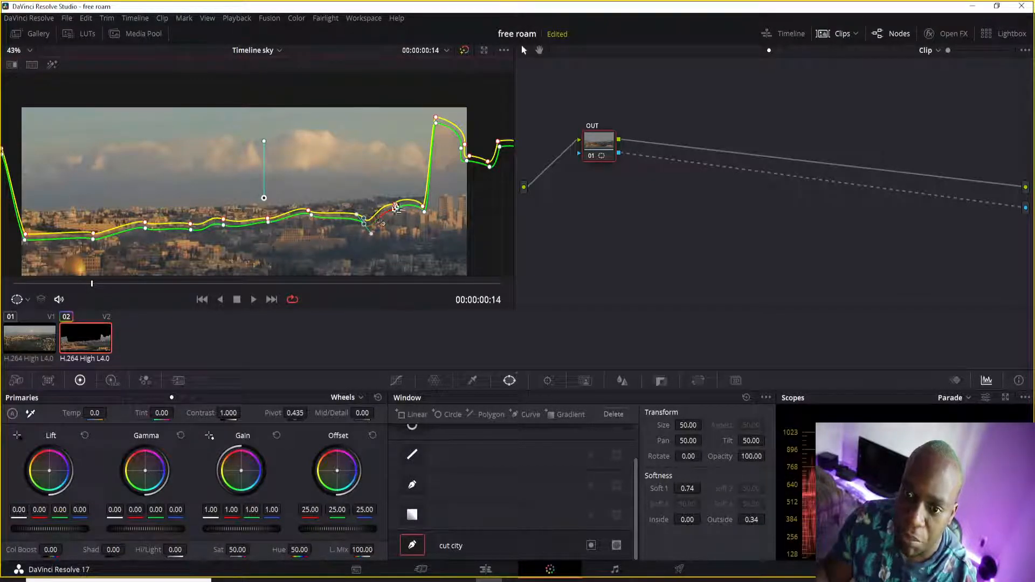
{"action": "left_click_drag", "start_coordinate": [437, 125], "coordinate": [392, 217]}
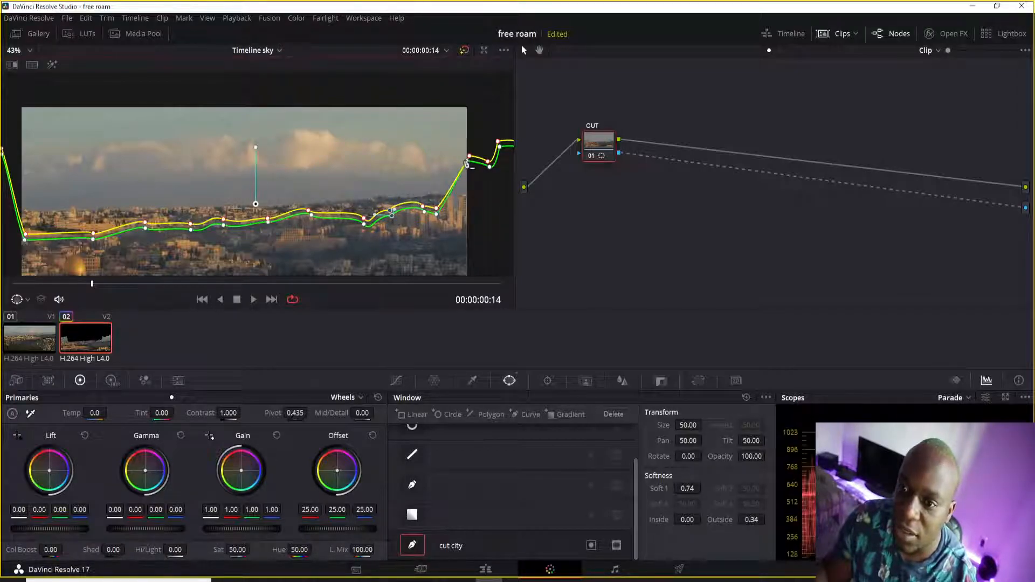
{"action": "scroll", "coordinate": [431, 183], "scroll_direction": "down", "scroll_amount": 2}
{"action": "scroll", "coordinate": [425, 184], "scroll_direction": "down", "scroll_amount": 2}
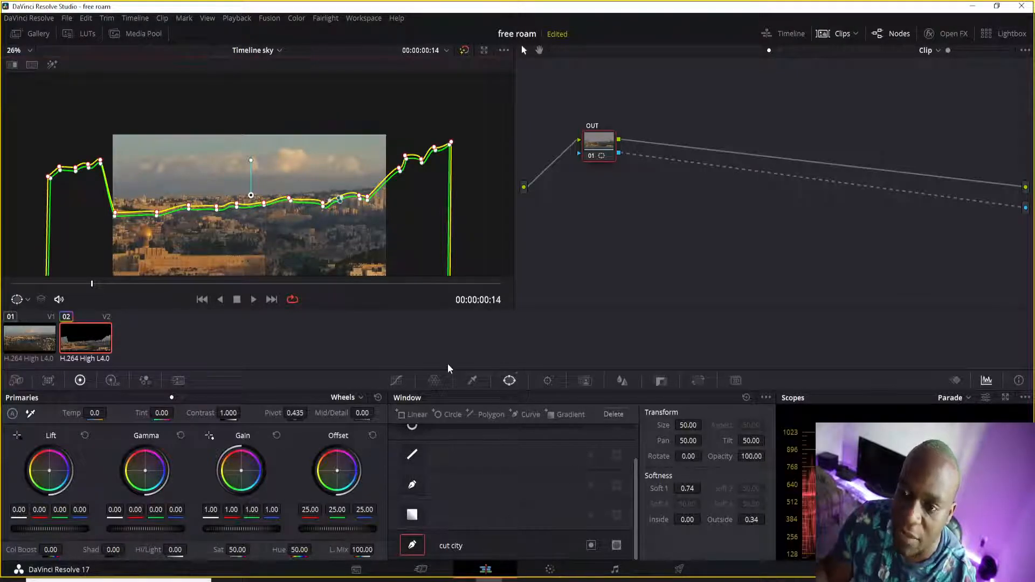
Return to the edit timeline and play the composite to check the lowered mask edge
{"action": "key", "text": "shift+4"}
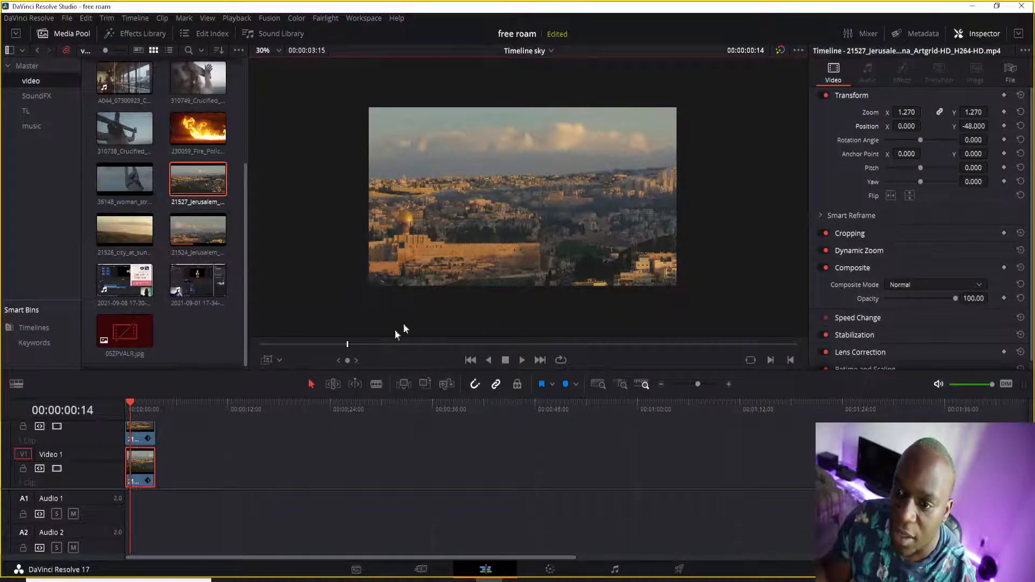
{"action": "key", "text": "space"}
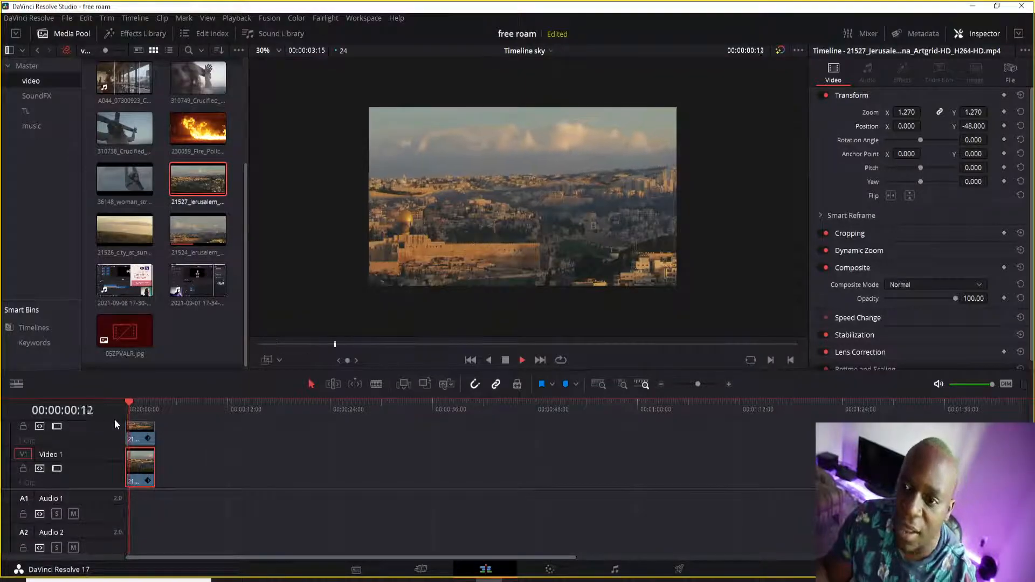
{"action": "key", "text": "space"}
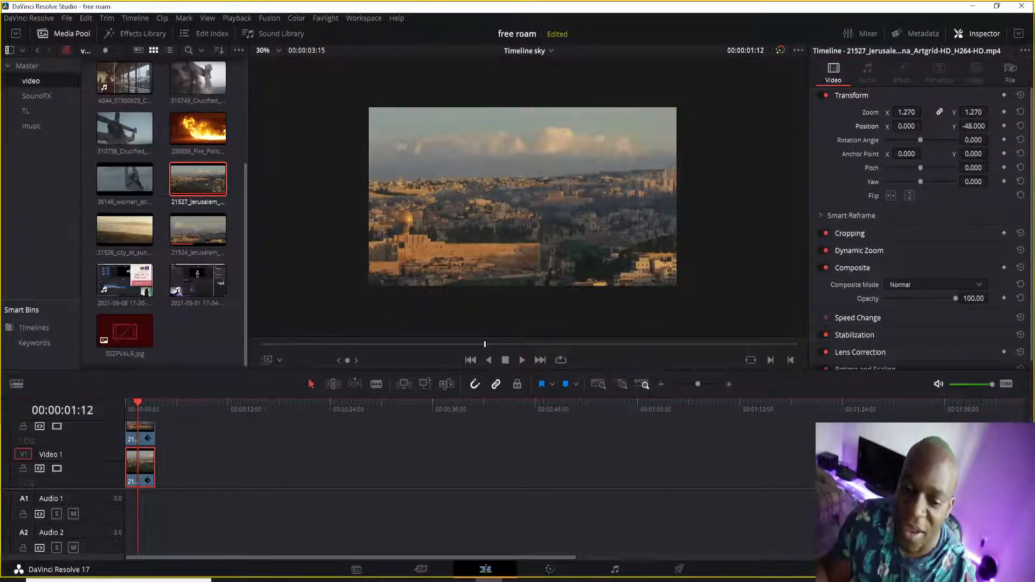
Try Position Y at -148 on the 21527 clip and replay the composite from the beginning
{"action": "left_click_drag", "start_coordinate": [973, 127], "coordinate": [990, 126]}
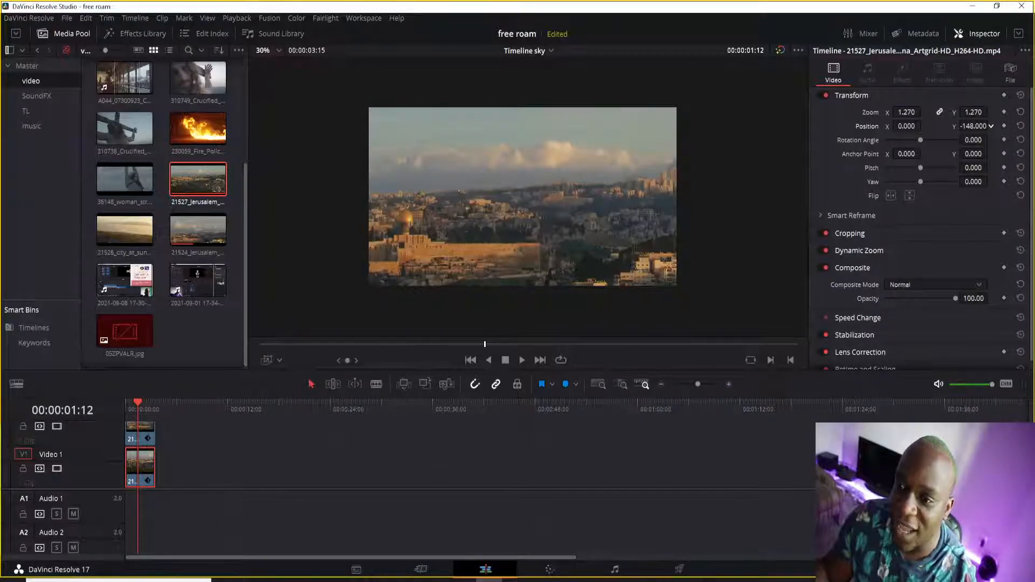
{"action": "left_click_drag", "start_coordinate": [138, 406], "coordinate": [116, 408]}
{"action": "key", "text": "space"}
{"action": "key", "text": "space"}
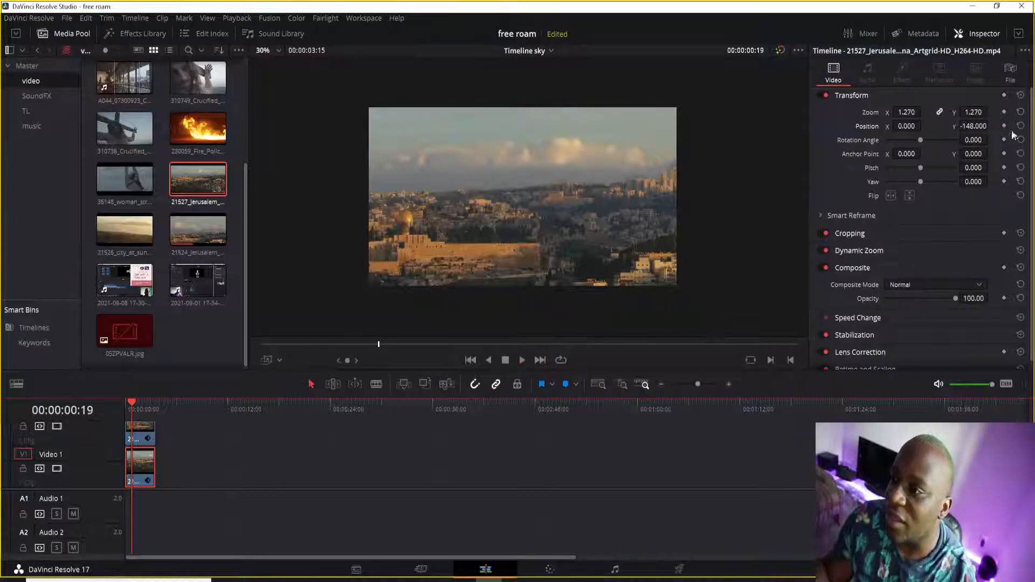
Set the 21527 clip's Position Y to -200, replay the composite and return the playhead to the start
{"action": "left_click_drag", "start_coordinate": [972, 127], "coordinate": [944, 127]}
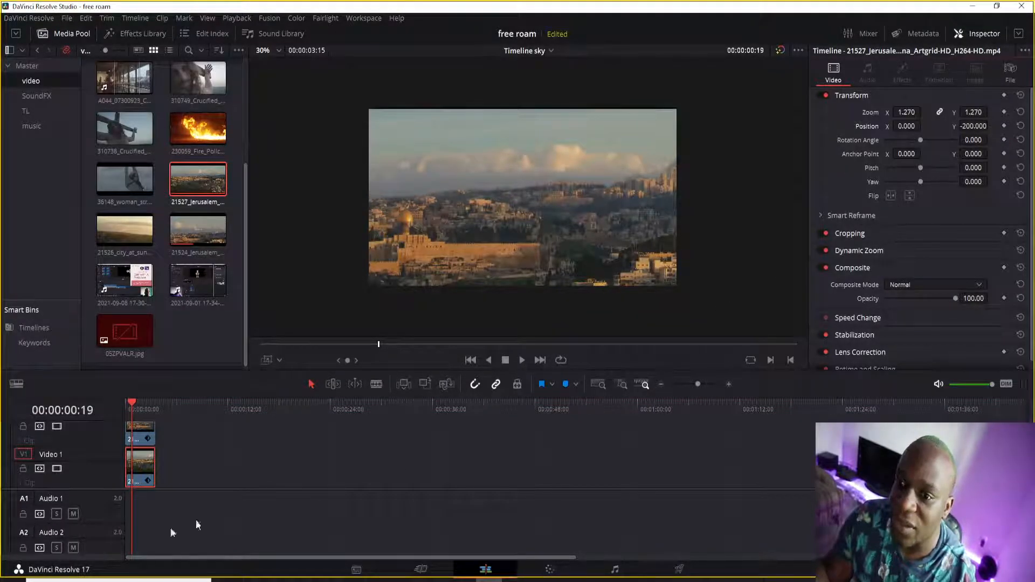
{"action": "left_click", "coordinate": [130, 412]}
{"action": "key", "text": "space"}
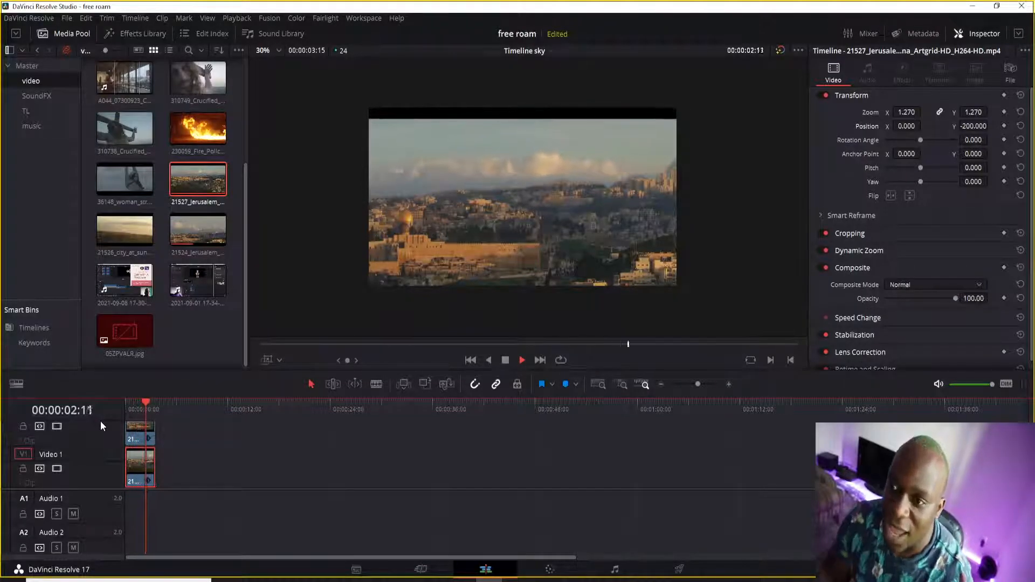
{"action": "key", "text": "space"}
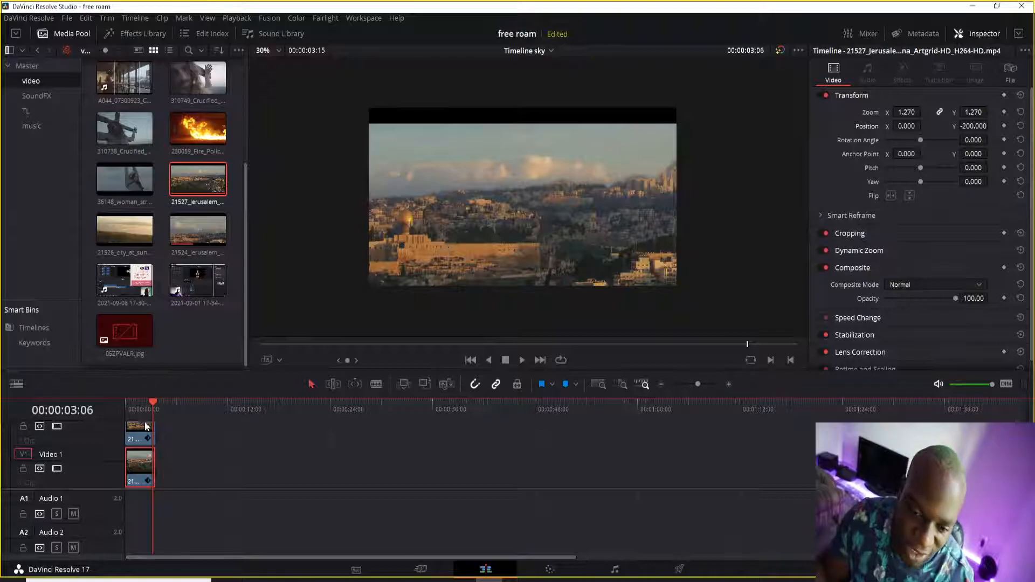
{"action": "key", "text": "space"}
{"action": "key", "text": "Home"}
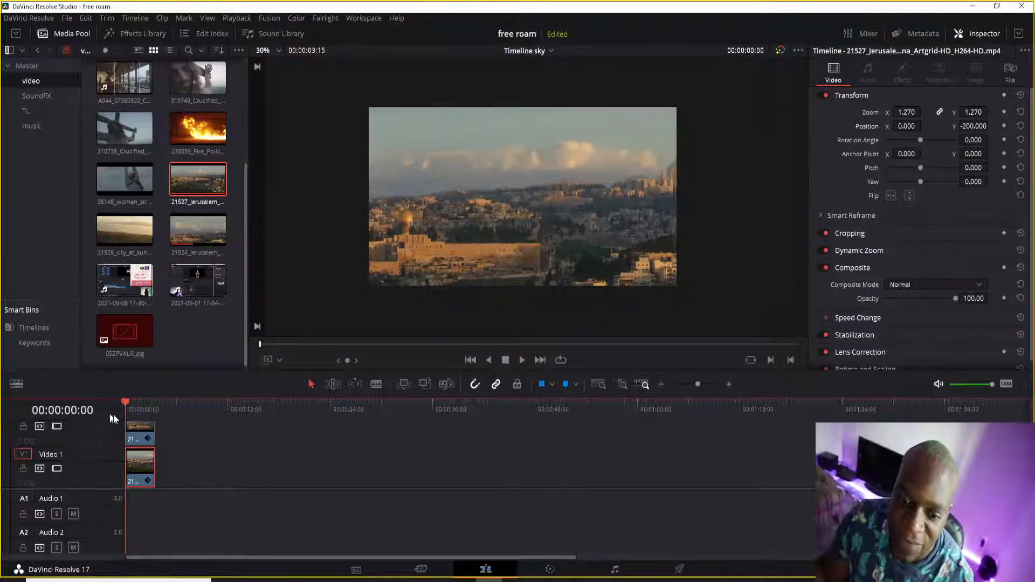
{"action": "key", "text": "space"}
{"action": "left_click", "coordinate": [127, 408]}
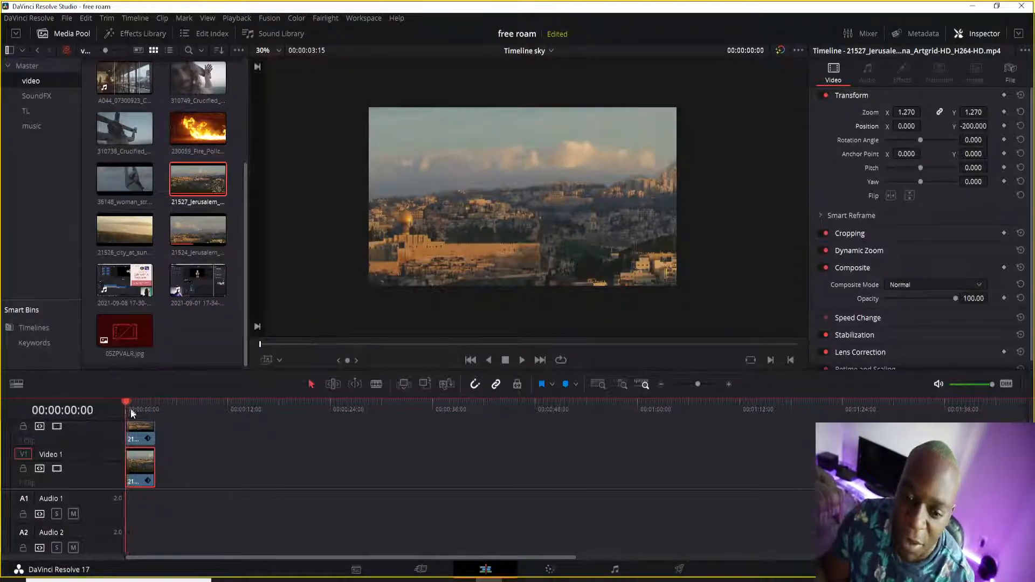
Apply 2.35 output blanking to the timeline and replay the composite from the beginning
{"action": "left_click", "coordinate": [135, 19]}
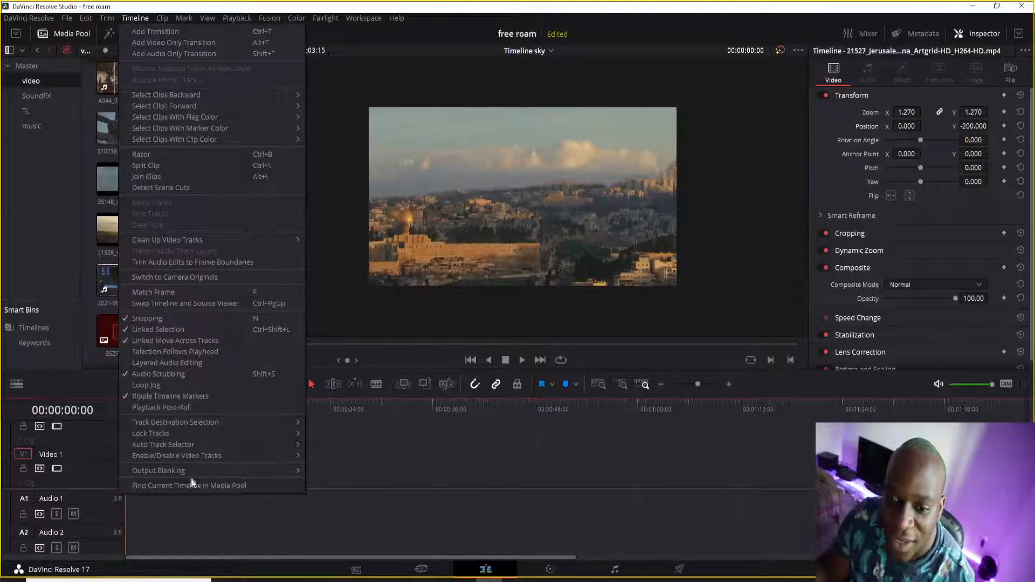
{"action": "mouse_move", "coordinate": [192, 470]}
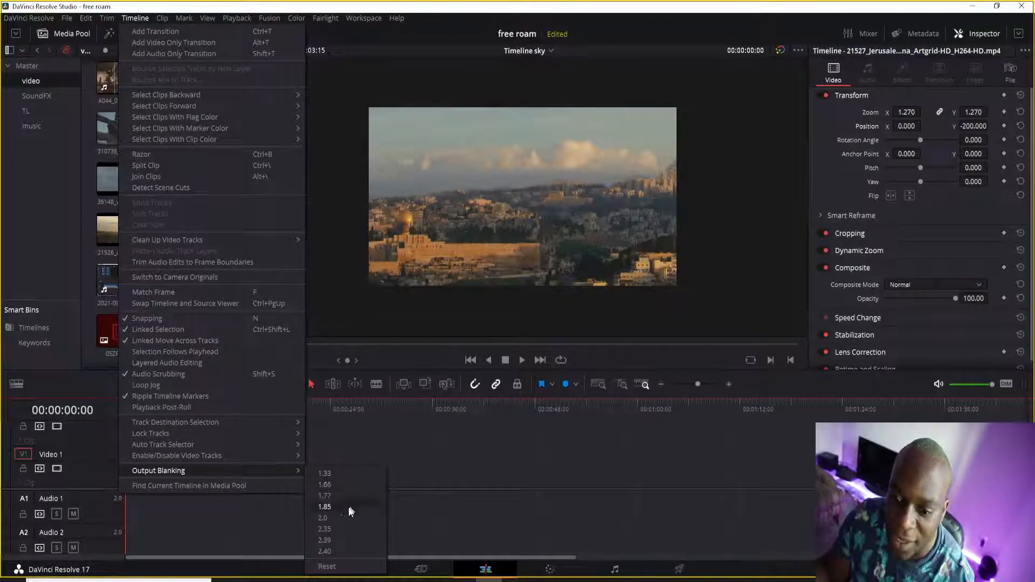
{"action": "left_click", "coordinate": [328, 529]}
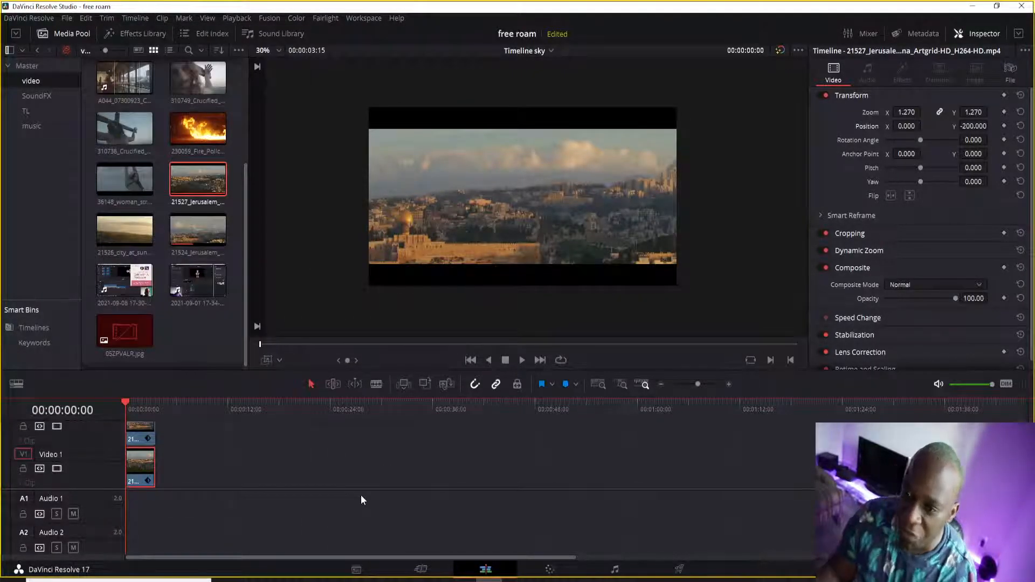
{"action": "key", "text": "space"}
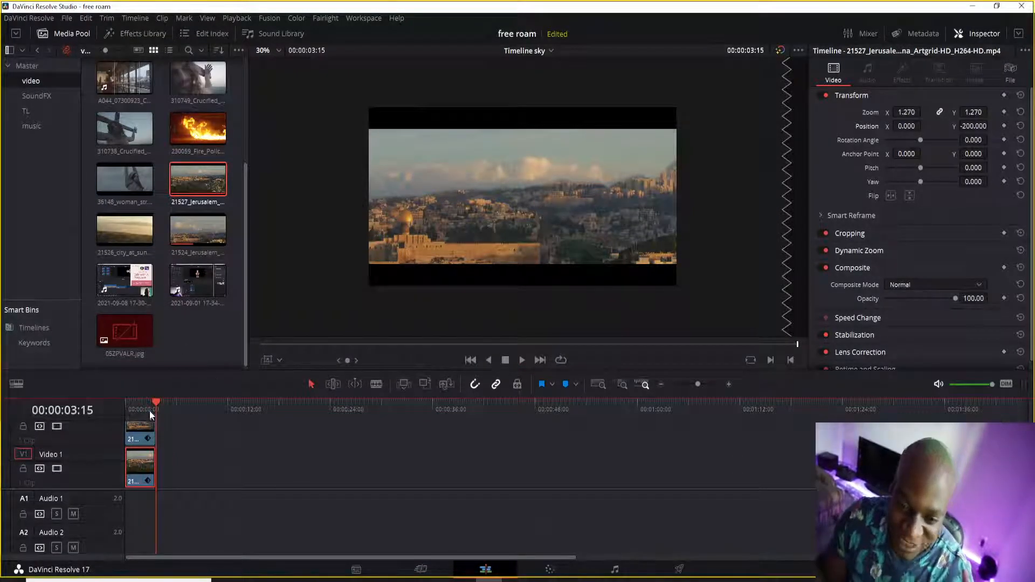
{"action": "key", "text": "Home"}
{"action": "key", "text": "space"}
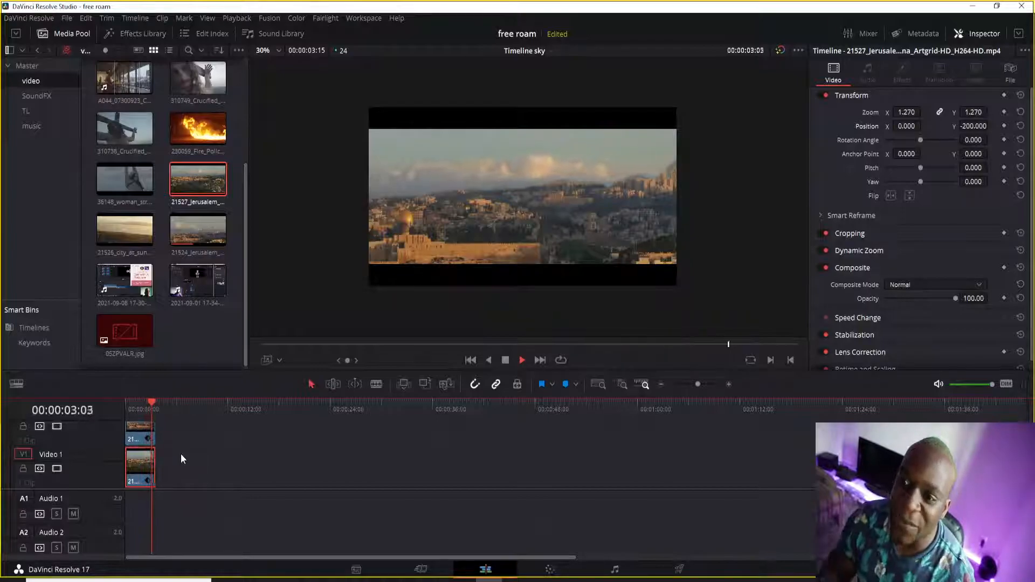
{"action": "key", "text": "space"}
Add the 310749_Crucified clip to Video 1 after the Jerusalem clips, leaving a gap between them
{"action": "left_click", "coordinate": [258, 444]}
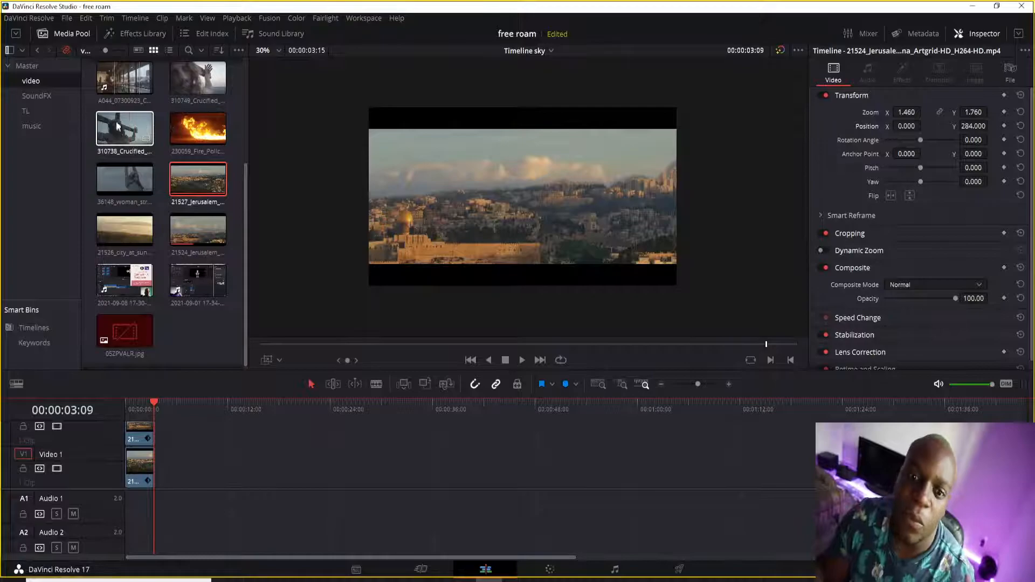
{"action": "left_click", "coordinate": [192, 82]}
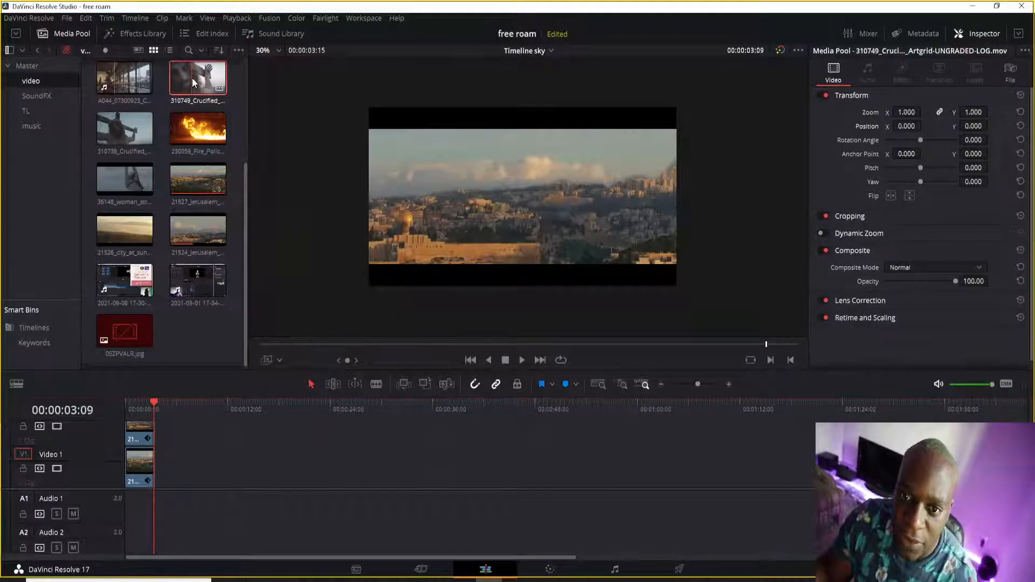
{"action": "left_click_drag", "start_coordinate": [193, 82], "coordinate": [207, 479]}
Play the 310749_Crucified clip from near its start to review the figure against the pale sky
{"action": "left_click", "coordinate": [224, 405]}
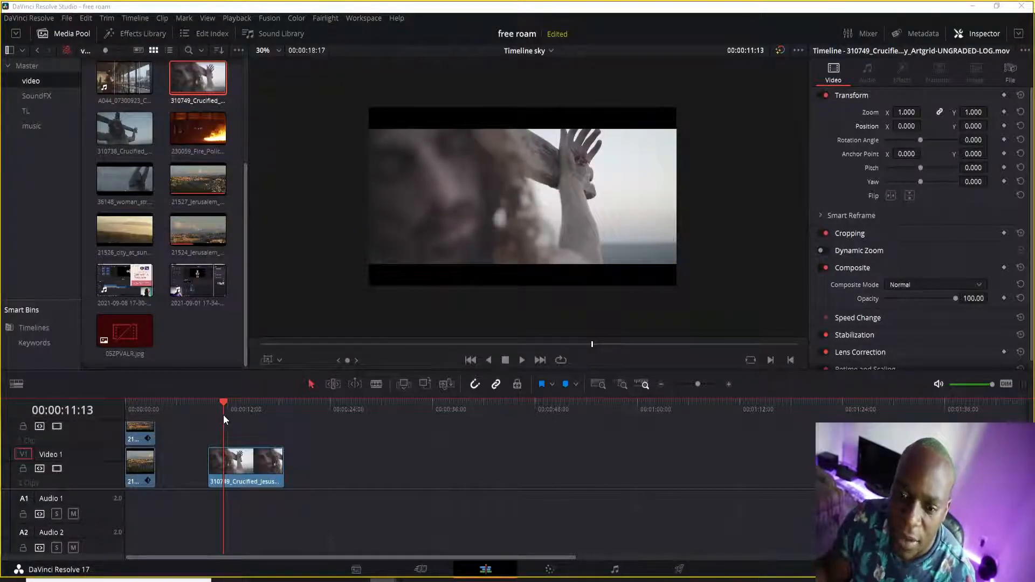
{"action": "left_click", "coordinate": [213, 406]}
{"action": "key", "text": "space"}
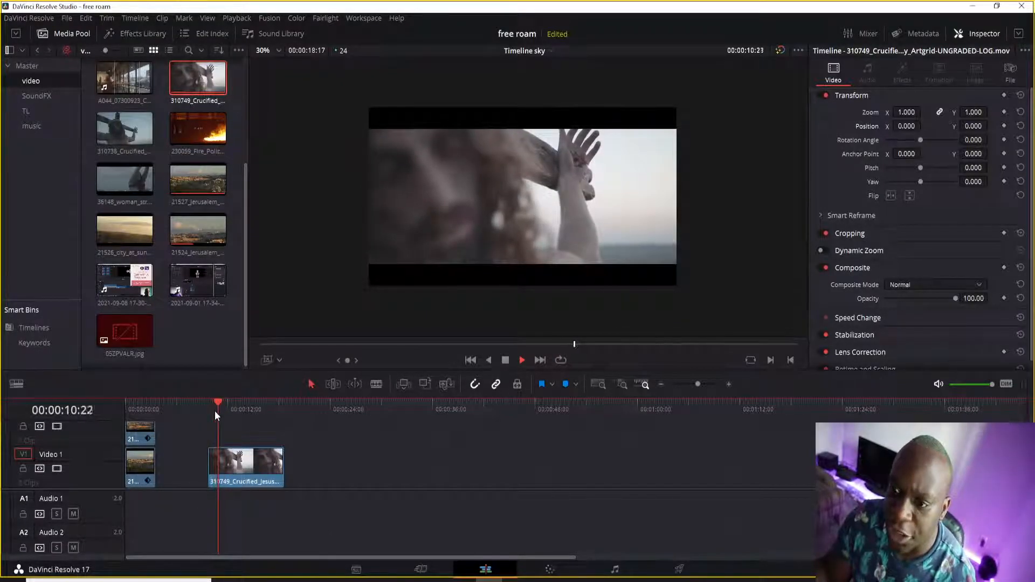
{"action": "key", "text": "space"}
{"action": "left_click", "coordinate": [213, 405]}
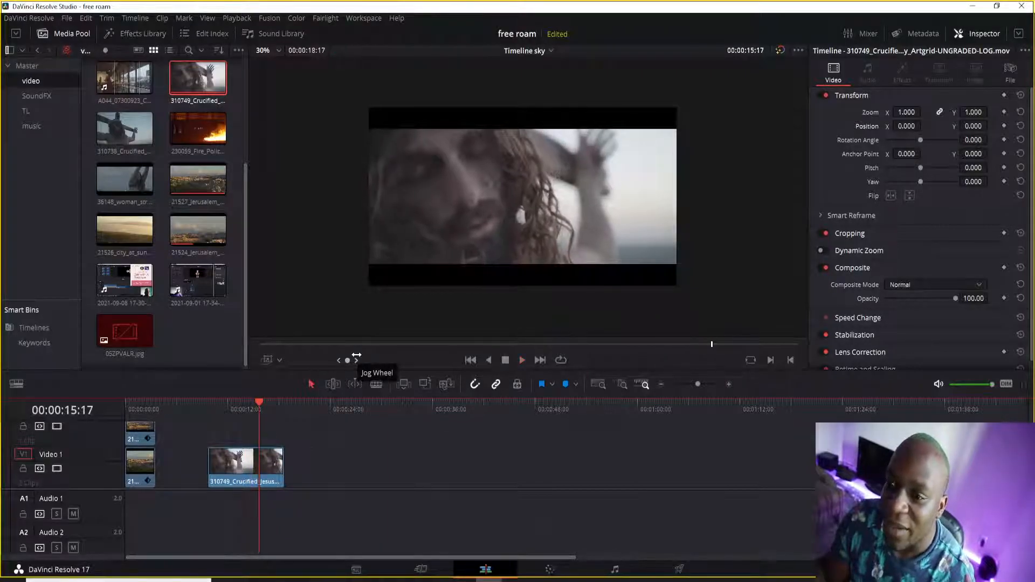
Replay the 310749_Crucified clip from near its start and inspect the hair and arm edges against the sky up close
{"action": "key", "text": "space"}
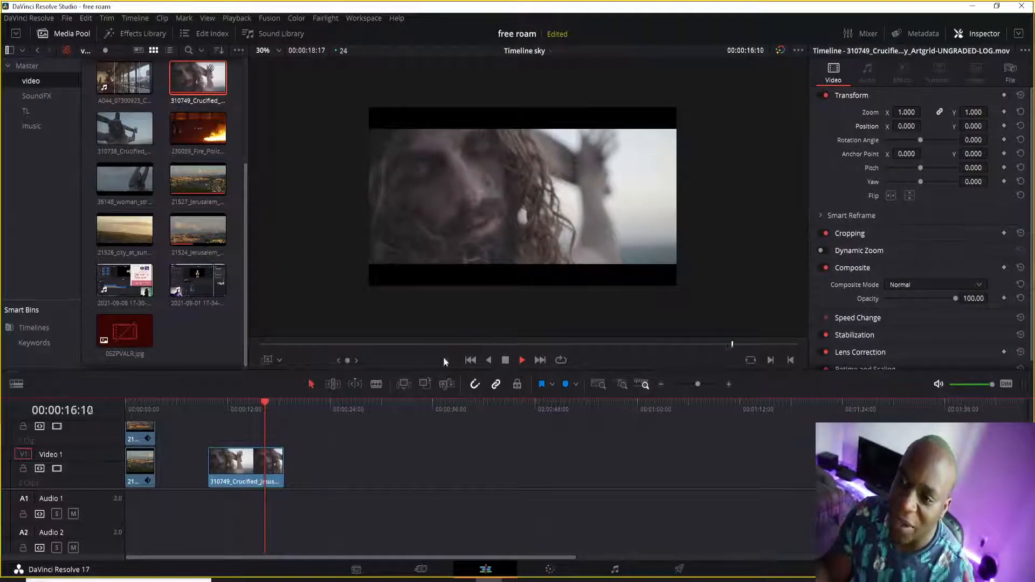
{"action": "left_click", "coordinate": [208, 413]}
{"action": "key", "text": "space"}
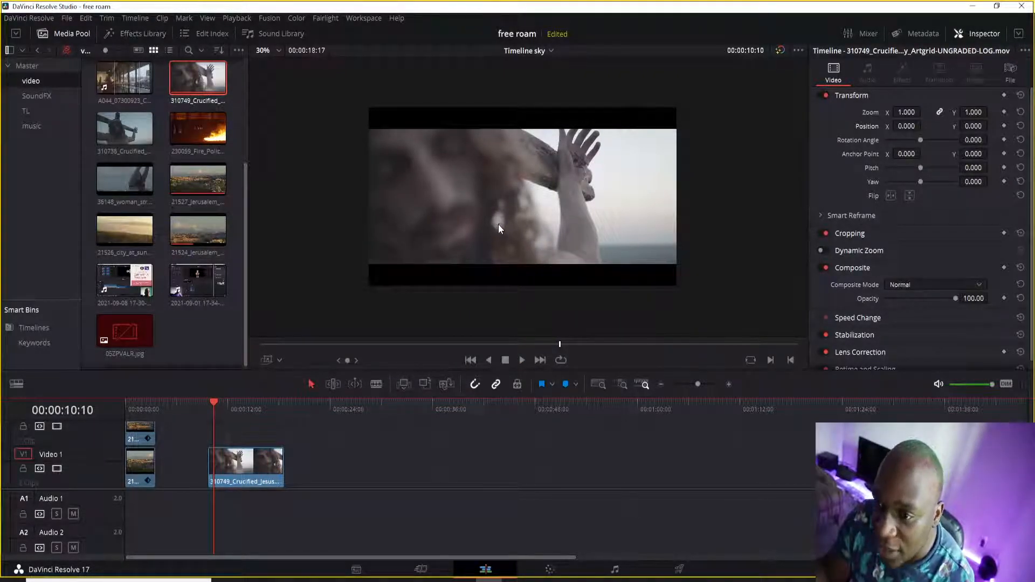
{"action": "scroll", "coordinate": [499, 221], "scroll_direction": "up", "scroll_amount": 5}
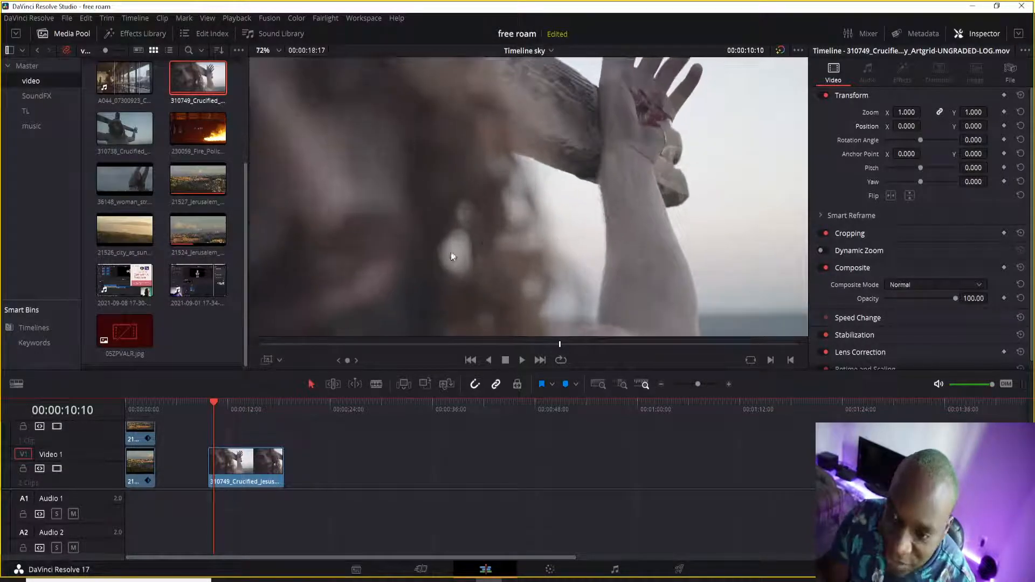
{"action": "scroll", "coordinate": [446, 259], "scroll_direction": "down", "scroll_amount": 5}
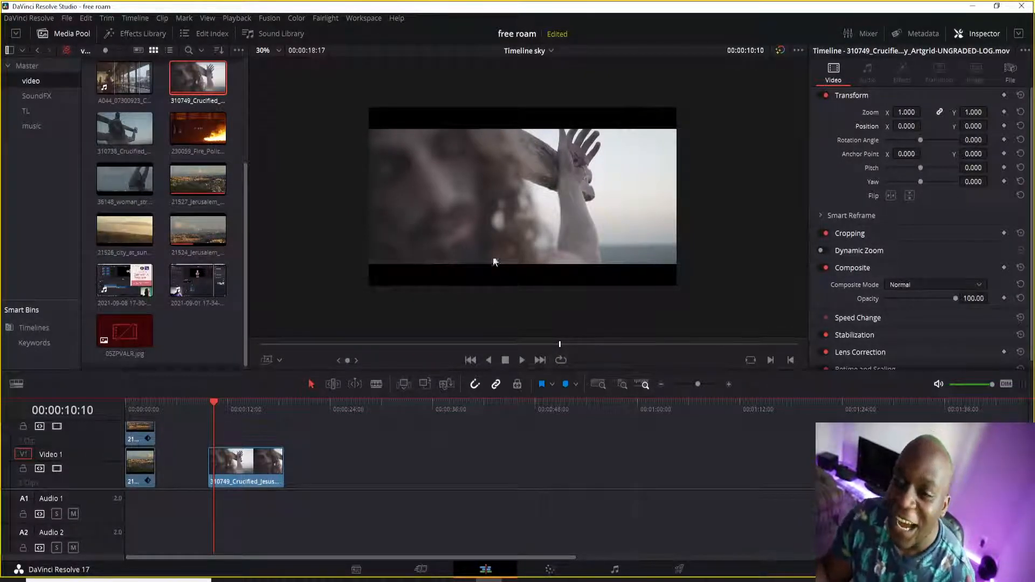
{"action": "scroll", "coordinate": [494, 271], "scroll_direction": "down", "scroll_amount": 1}
Open the 310749_Crucified clip for grading at 00:00:13:12 and bring up the HSL qualifier for node 01
{"action": "left_click_drag", "start_coordinate": [217, 401], "coordinate": [240, 405]}
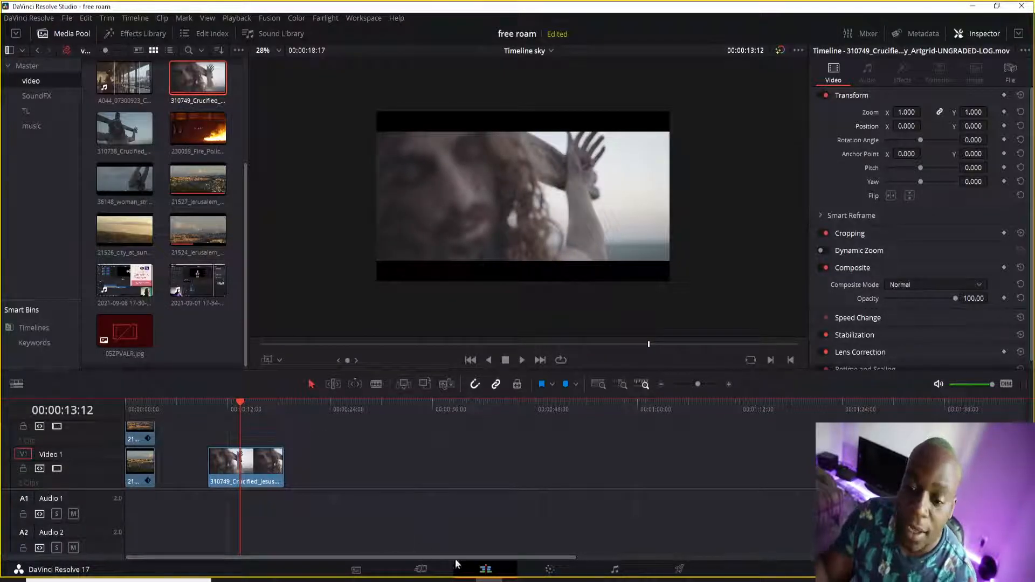
{"action": "left_click", "coordinate": [550, 569]}
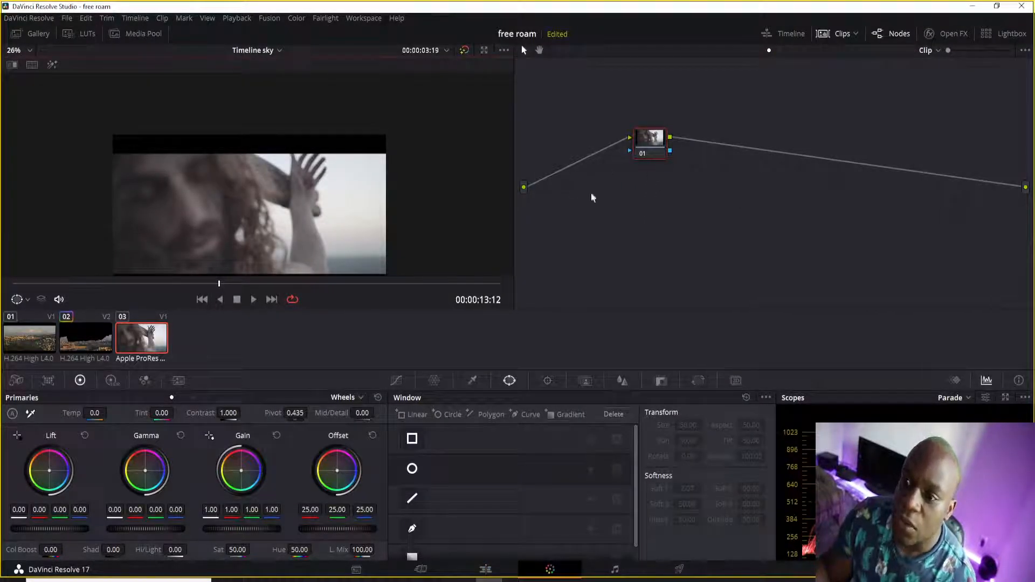
{"action": "left_click_drag", "start_coordinate": [651, 138], "coordinate": [620, 139]}
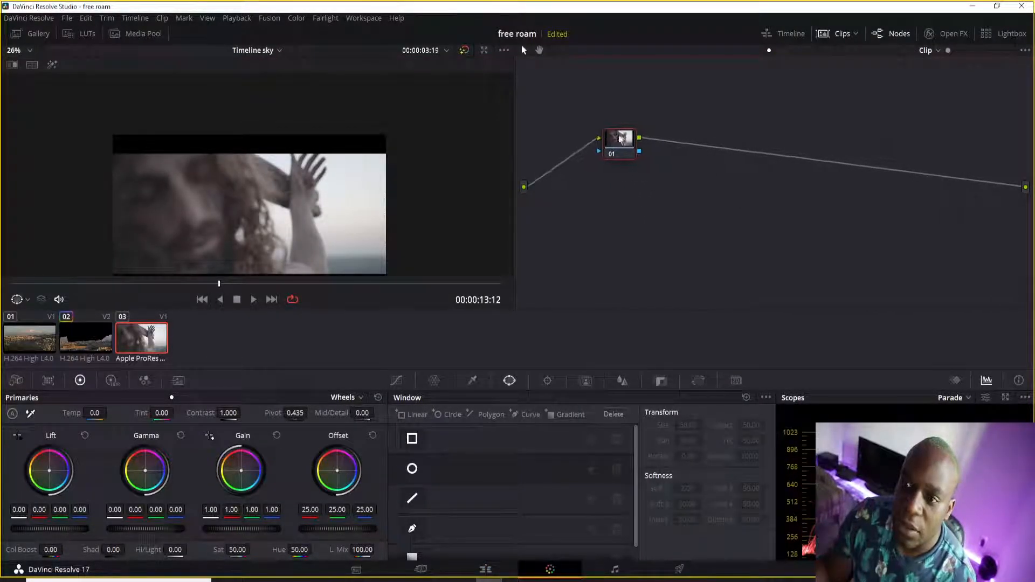
{"action": "left_click", "coordinate": [475, 378]}
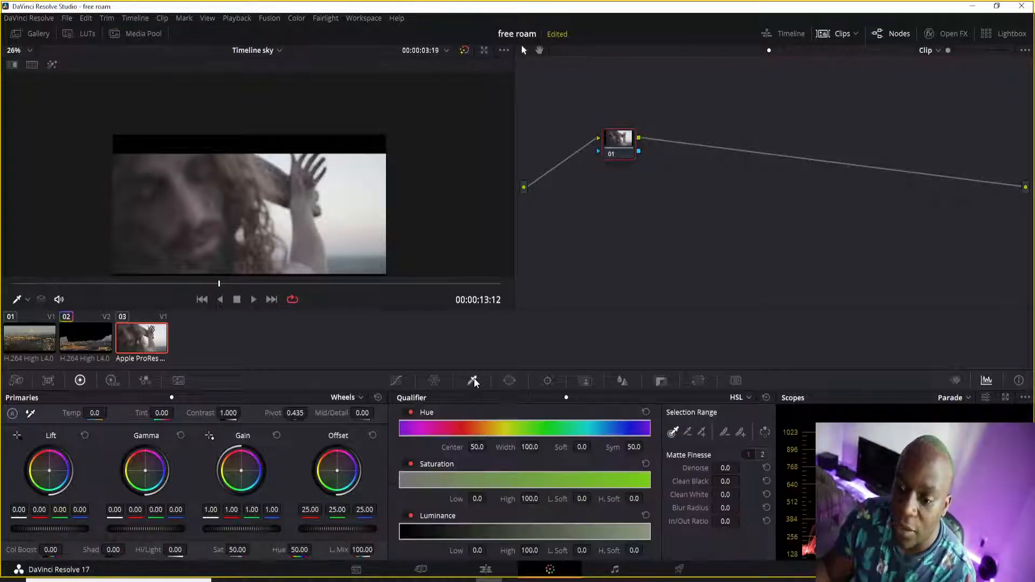
{"action": "left_click_drag", "start_coordinate": [328, 184], "coordinate": [312, 153]}
{"action": "scroll", "coordinate": [314, 148], "scroll_direction": "up", "scroll_amount": 2}
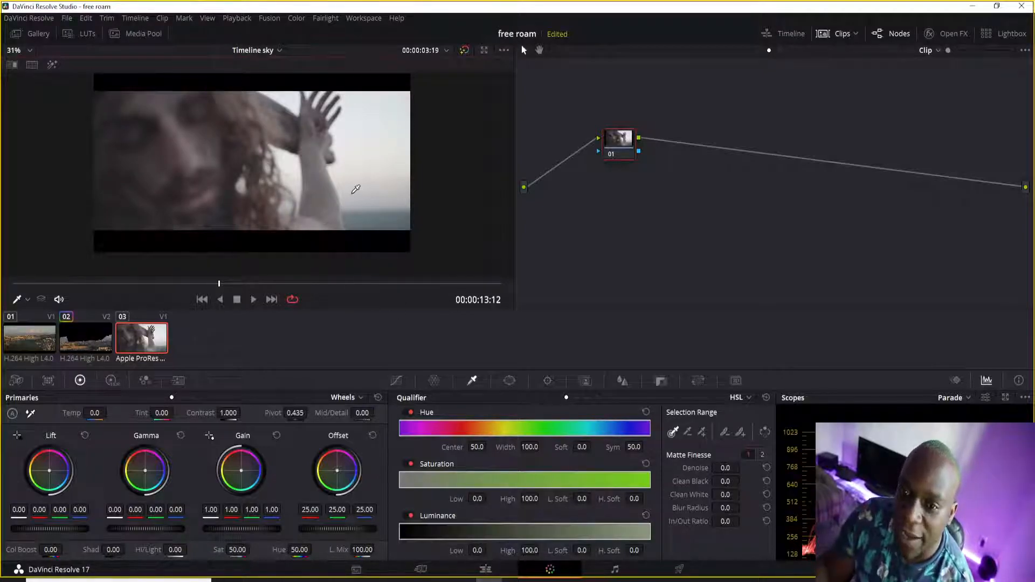
Key the bright sky by luminance, with Low at 63.4 and low softness at 7.6, using the highlight view
{"action": "left_click_drag", "start_coordinate": [477, 551], "coordinate": [482, 550]}
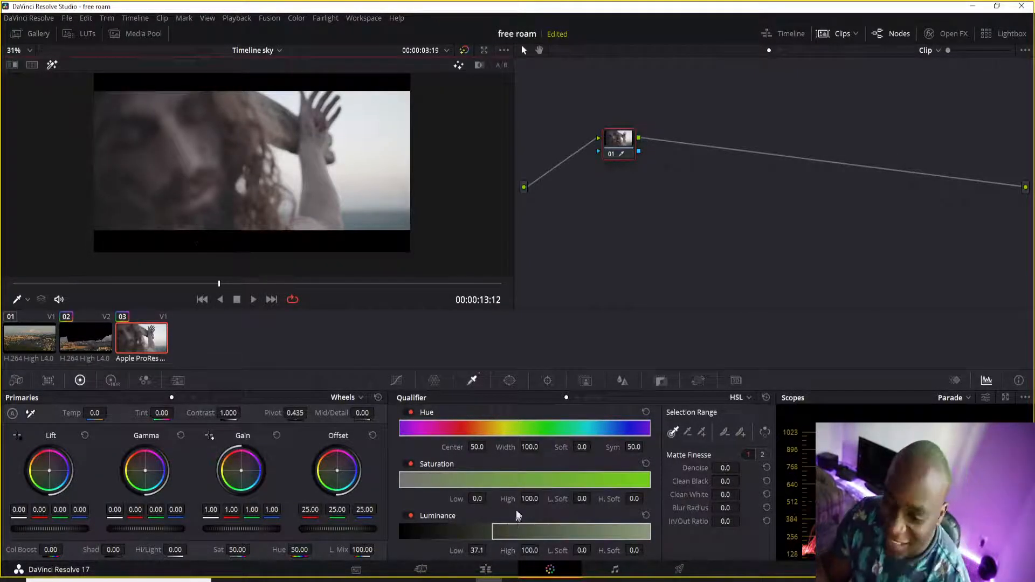
{"action": "mouse_move", "coordinate": [489, 551]}
{"action": "left_mouse_down"}
{"action": "mouse_move", "coordinate": [509, 550]}
{"action": "mouse_move", "coordinate": [489, 549]}
{"action": "left_mouse_up"}
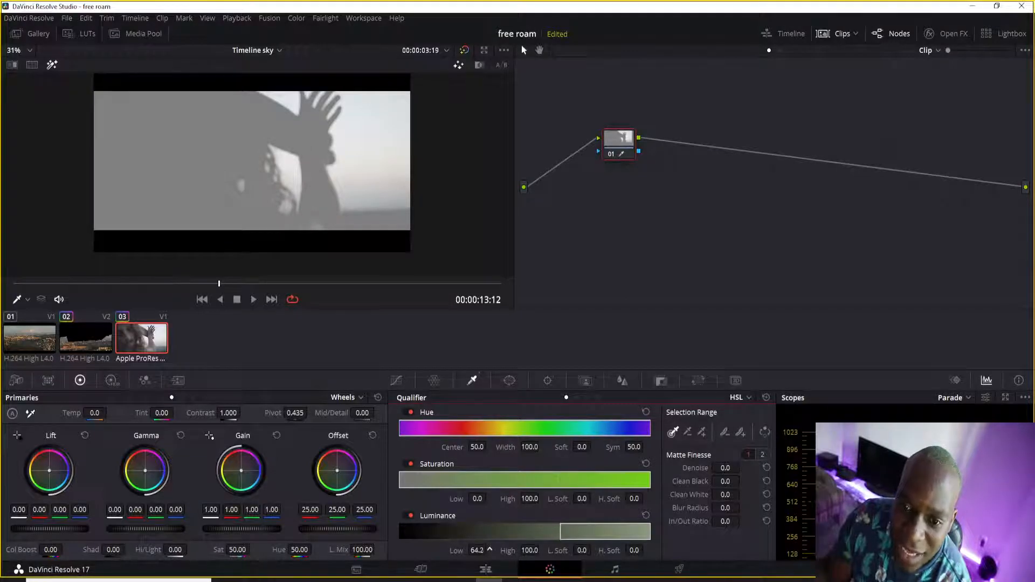
{"action": "left_click_drag", "start_coordinate": [490, 550], "coordinate": [489, 550]}
{"action": "left_click_drag", "start_coordinate": [593, 549], "coordinate": [594, 549]}
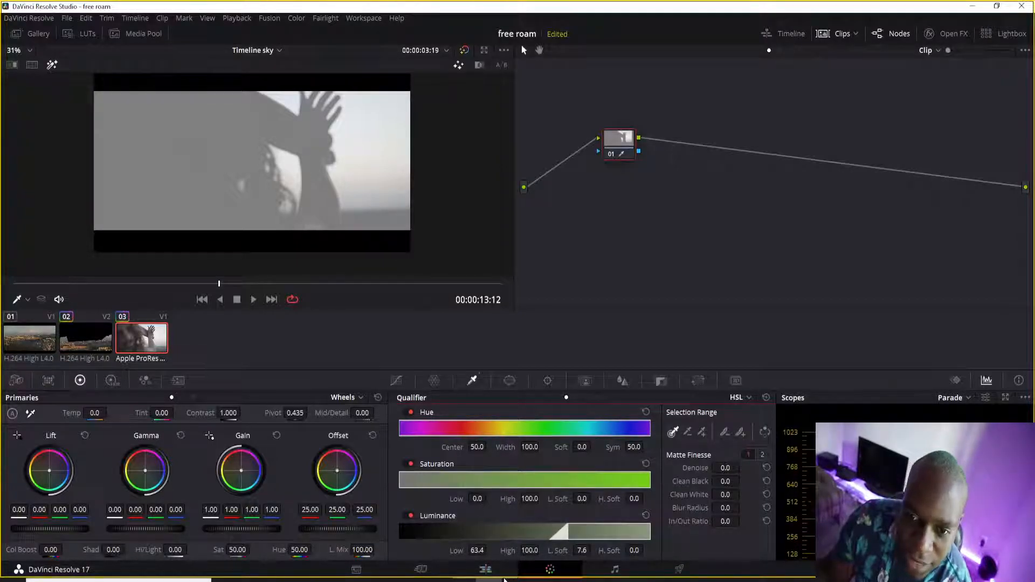
Raise the qualifier's Luminance Low to 66.7 and check the key around the arm and hair at 00:00:17:06
{"action": "scroll", "coordinate": [305, 215], "scroll_direction": "up", "scroll_amount": 5}
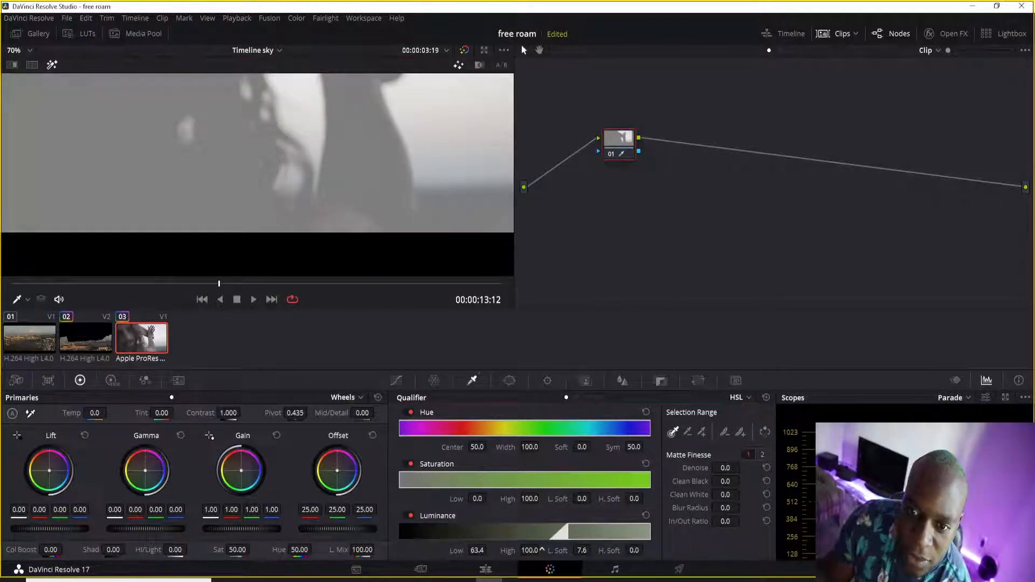
{"action": "left_click_drag", "start_coordinate": [476, 550], "coordinate": [491, 550]}
{"action": "scroll", "coordinate": [356, 194], "scroll_direction": "down", "scroll_amount": 3}
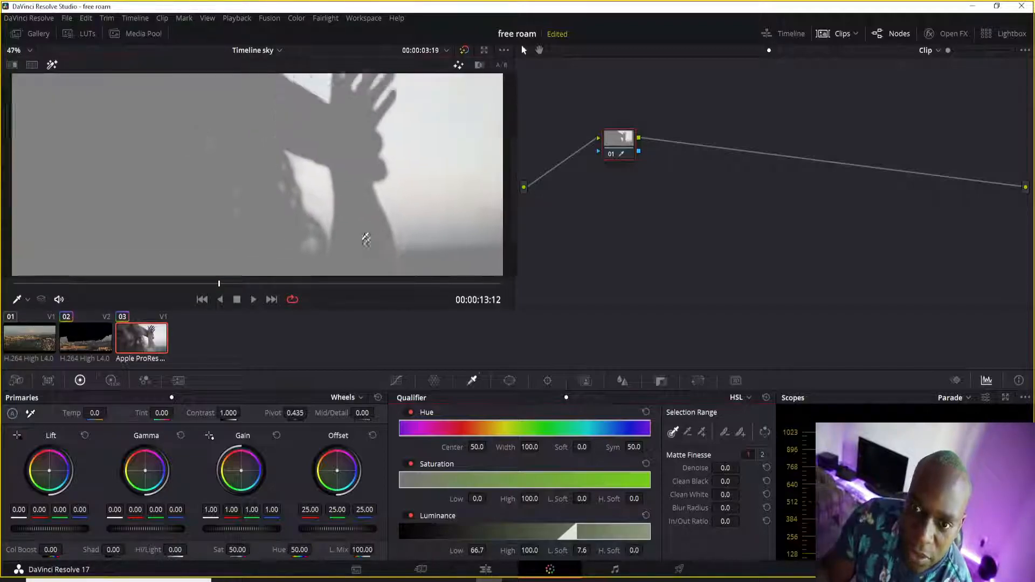
{"action": "scroll", "coordinate": [351, 193], "scroll_direction": "down", "scroll_amount": 1}
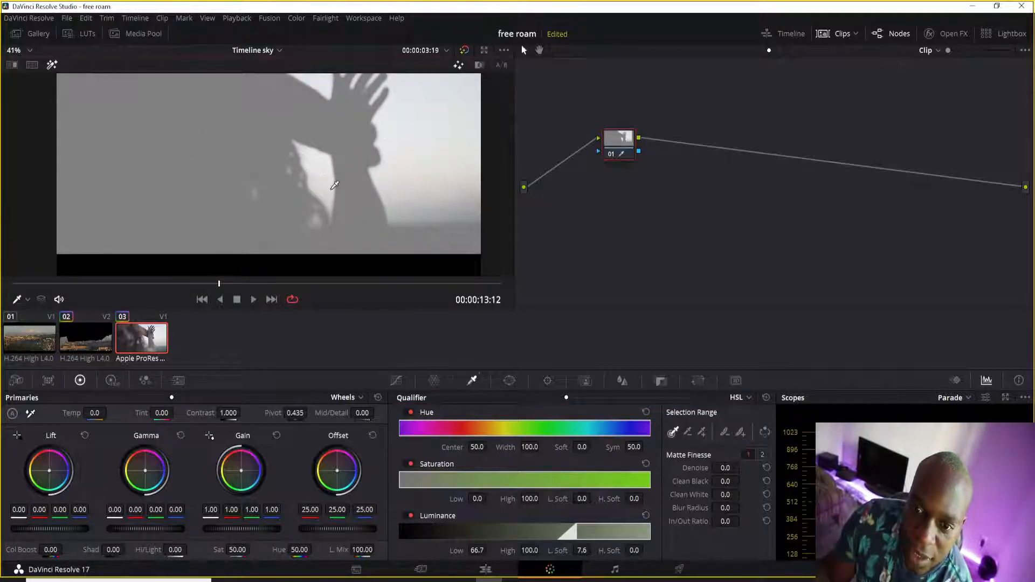
{"action": "left_click_drag", "start_coordinate": [154, 277], "coordinate": [423, 275]}
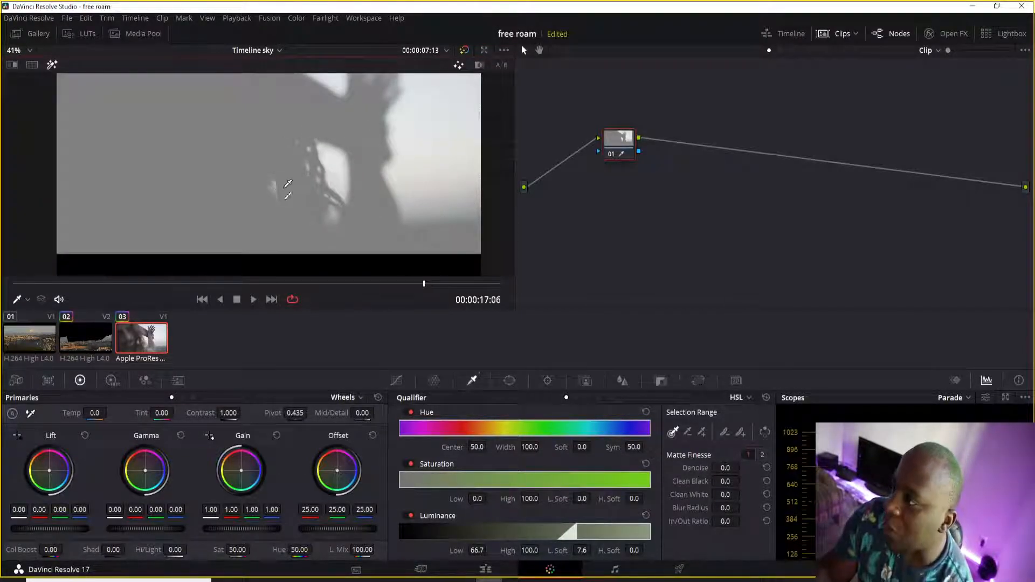
{"action": "scroll", "coordinate": [287, 182], "scroll_direction": "down", "scroll_amount": 1}
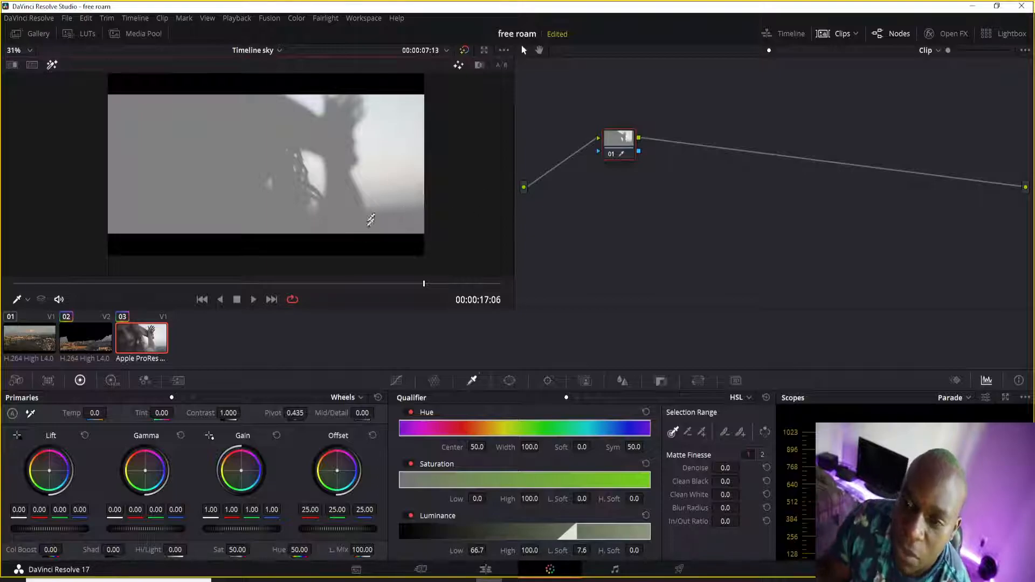
Add an alpha output fed by node 01 and invert the qualifier selection to cut out the sky, with the highlight view off
{"action": "right_click", "coordinate": [640, 216]}
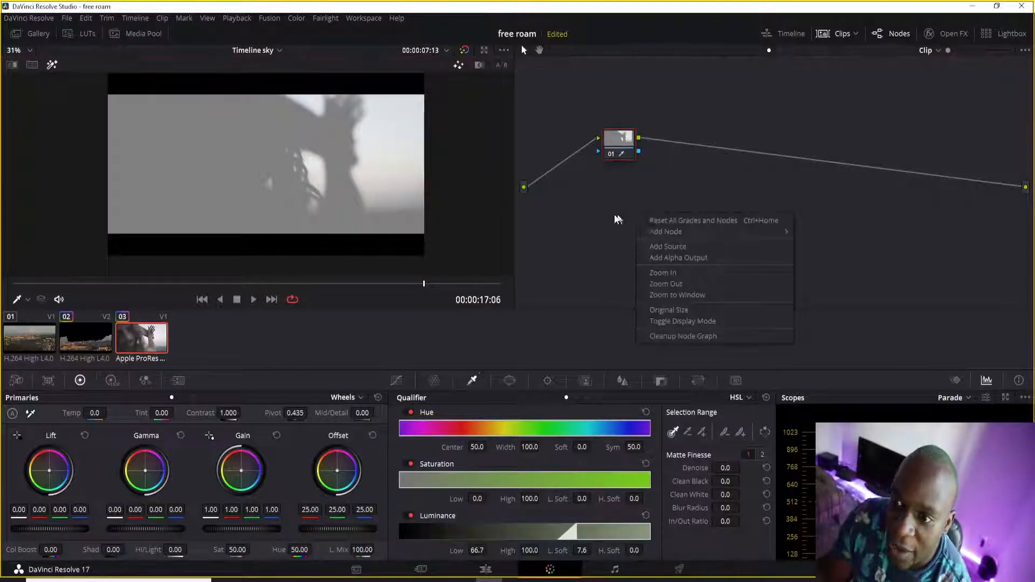
{"action": "left_click", "coordinate": [662, 258]}
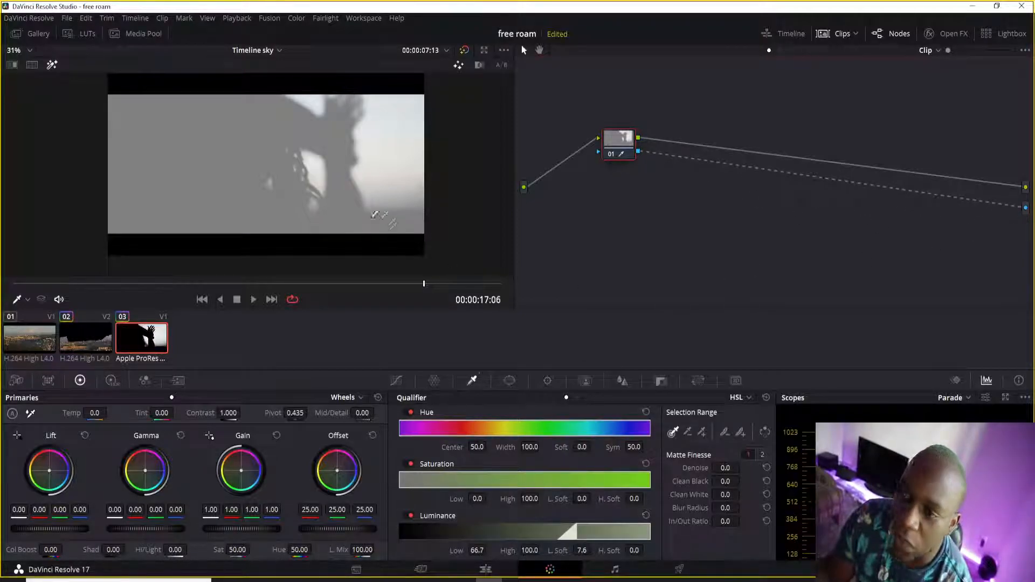
{"action": "left_click", "coordinate": [54, 65]}
{"action": "left_click_drag", "start_coordinate": [424, 284], "coordinate": [41, 303]}
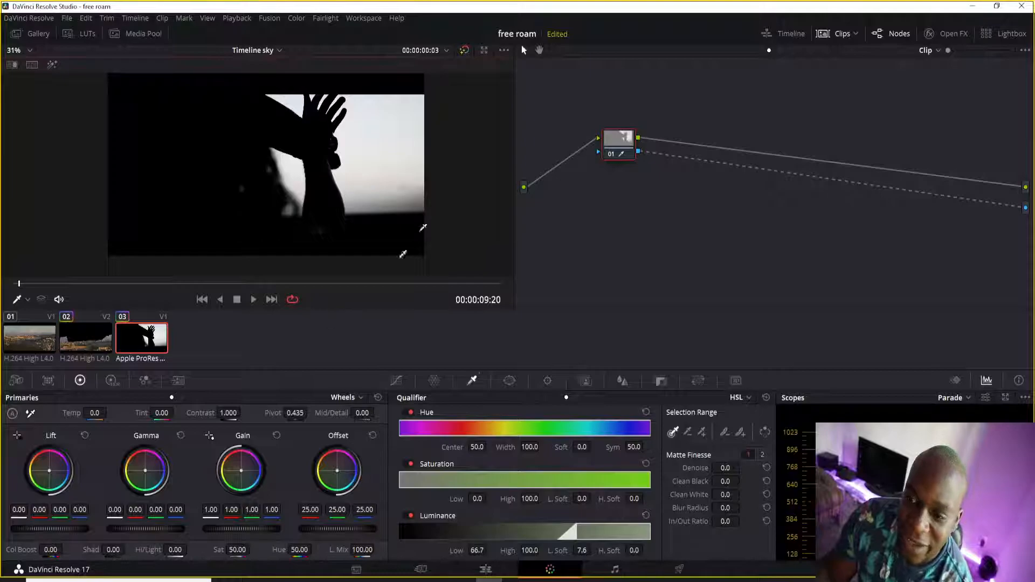
{"action": "left_click", "coordinate": [766, 432]}
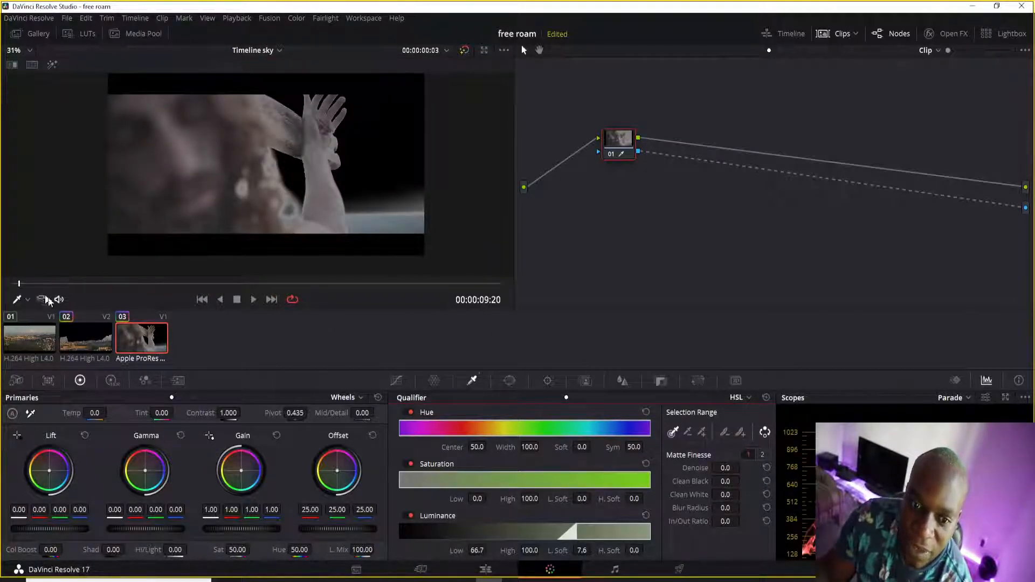
Play and scrub through the keyed clip to examine the edges around the hair and arm
{"action": "left_click", "coordinate": [252, 300]}
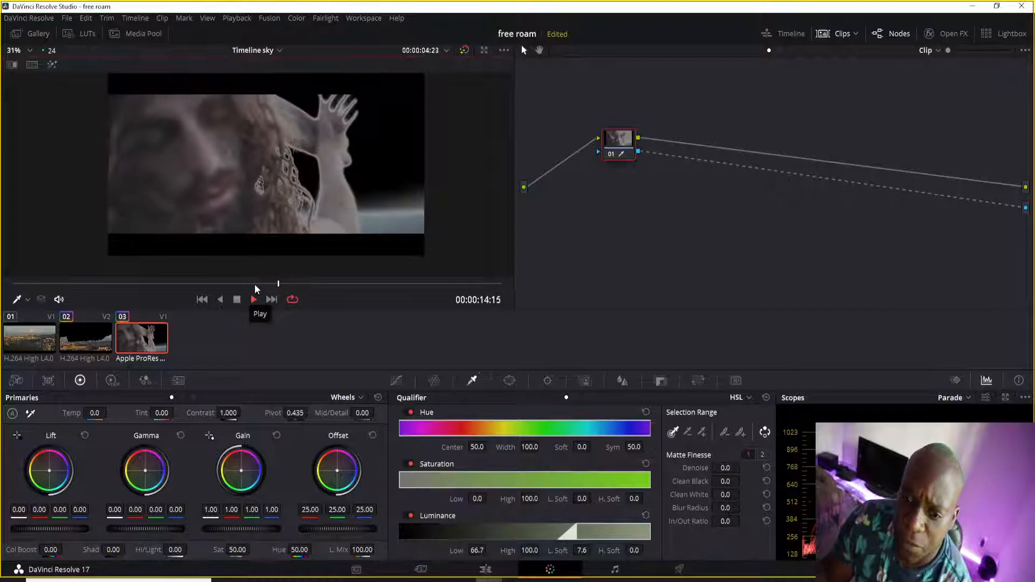
{"action": "left_click", "coordinate": [236, 300]}
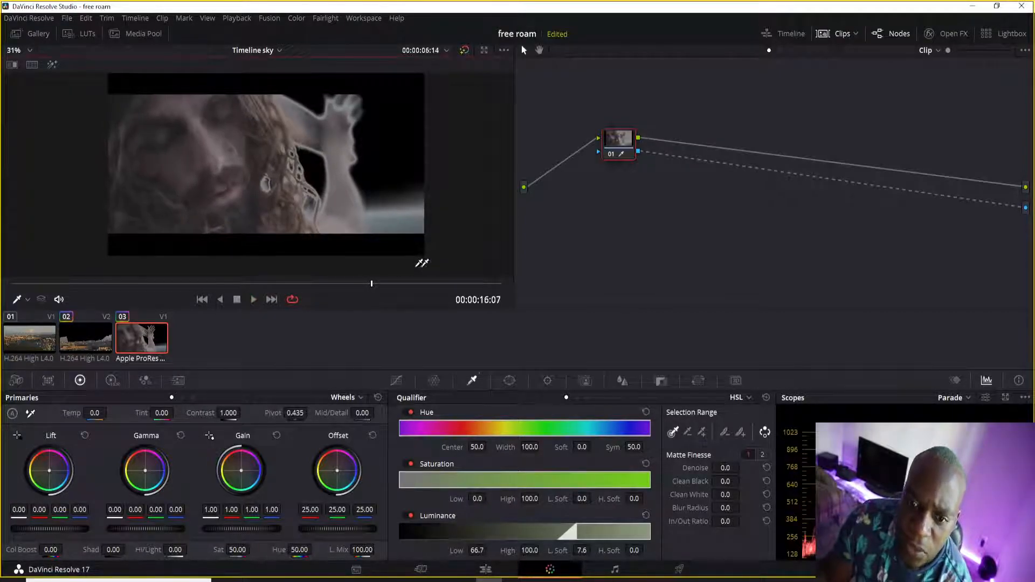
{"action": "left_click", "coordinate": [328, 284]}
{"action": "left_click", "coordinate": [312, 284]}
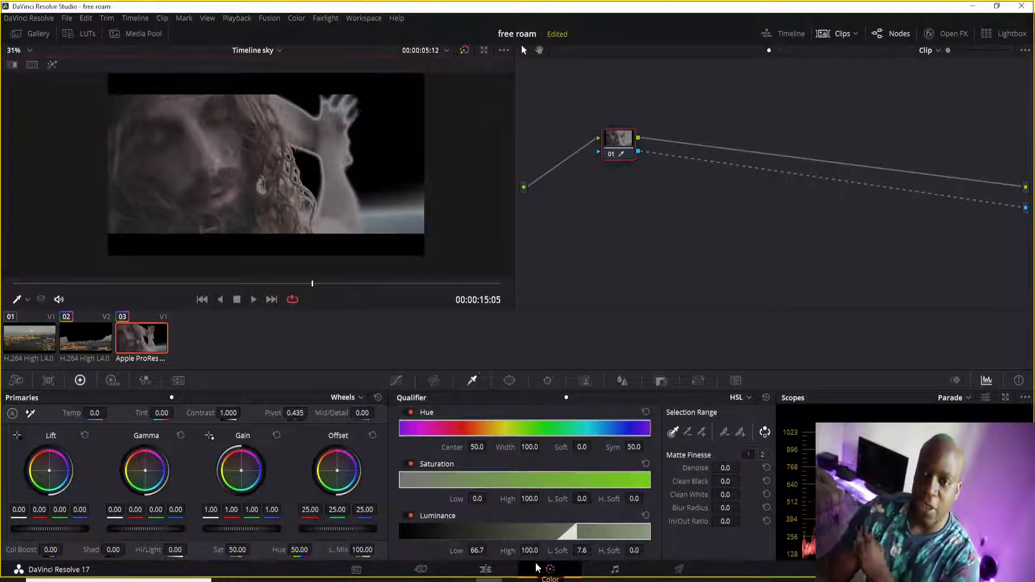
{"action": "left_click_drag", "start_coordinate": [185, 286], "coordinate": [454, 286]}
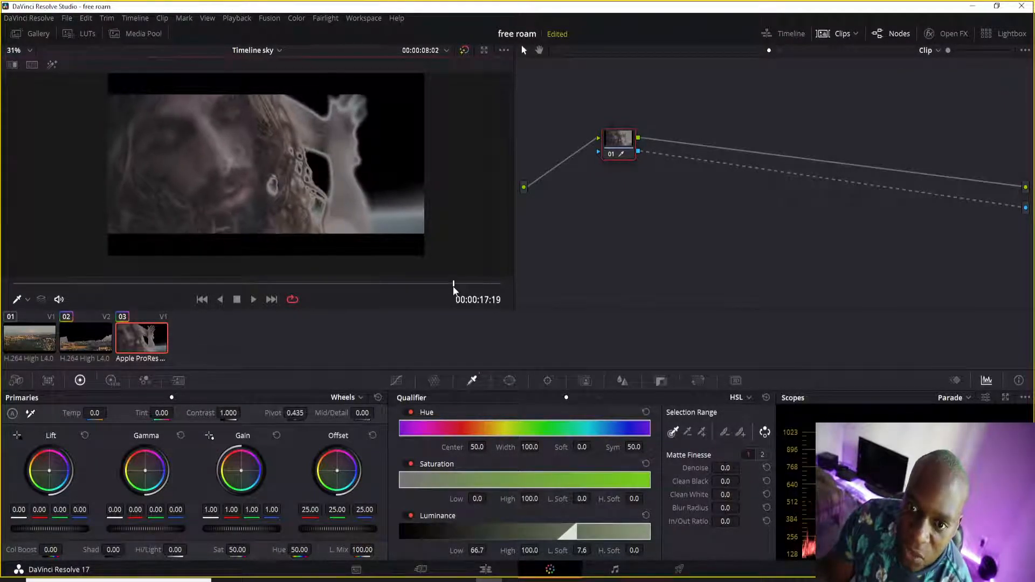
Refine the matte with Denoise 4.4, Clean Black 10.4, Blur Radius 21.6 and In/Out Ratio -19.6
{"action": "mouse_move", "coordinate": [726, 480]}
{"action": "left_mouse_down"}
{"action": "mouse_move", "coordinate": [742, 480]}
{"action": "mouse_move", "coordinate": [734, 495]}
{"action": "mouse_move", "coordinate": [760, 494]}
{"action": "mouse_move", "coordinate": [726, 494]}
{"action": "left_mouse_up"}
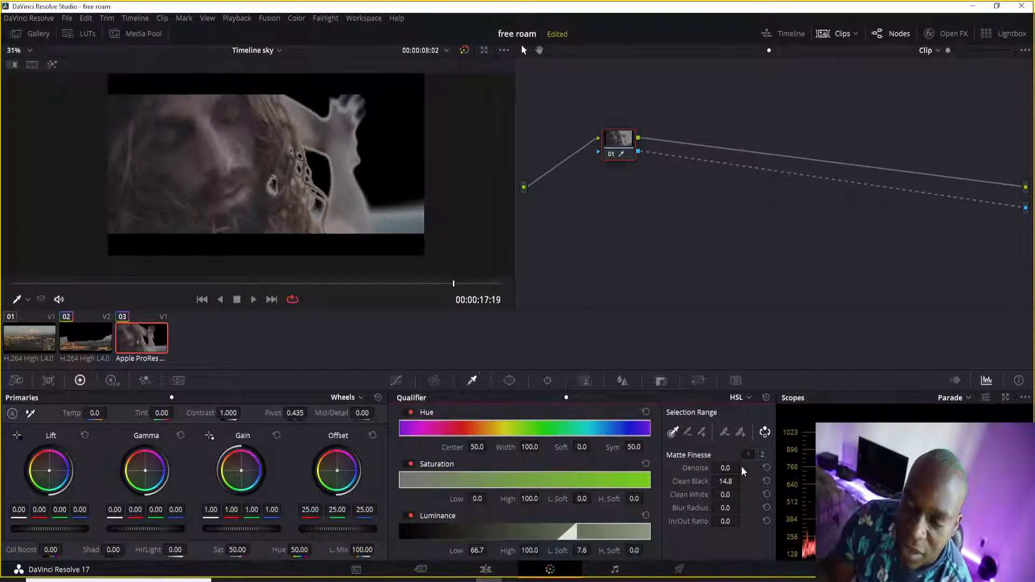
{"action": "mouse_move", "coordinate": [742, 480]}
{"action": "left_mouse_down"}
{"action": "mouse_move", "coordinate": [718, 478]}
{"action": "mouse_move", "coordinate": [743, 468]}
{"action": "left_mouse_up"}
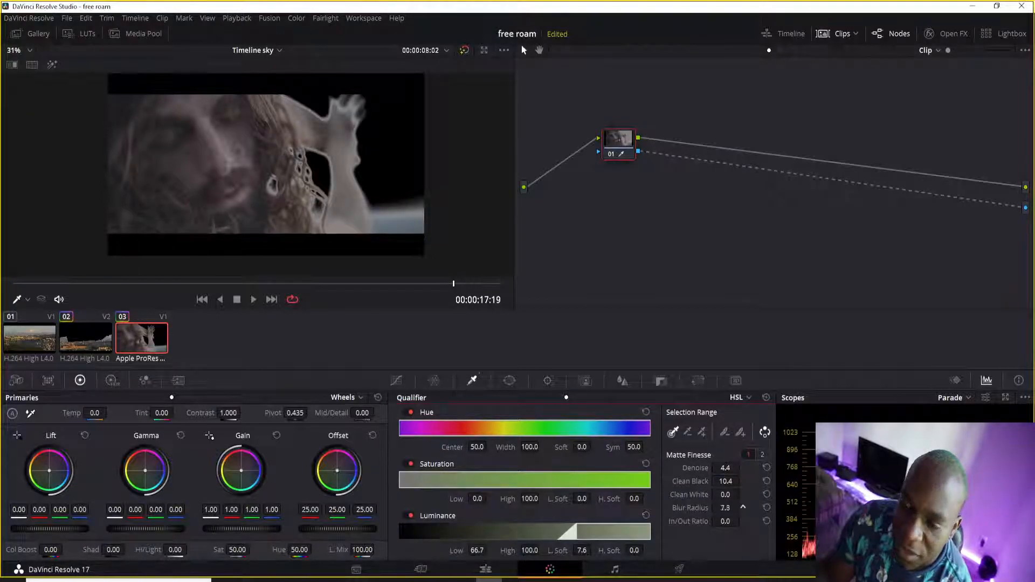
{"action": "left_click_drag", "start_coordinate": [743, 508], "coordinate": [742, 520]}
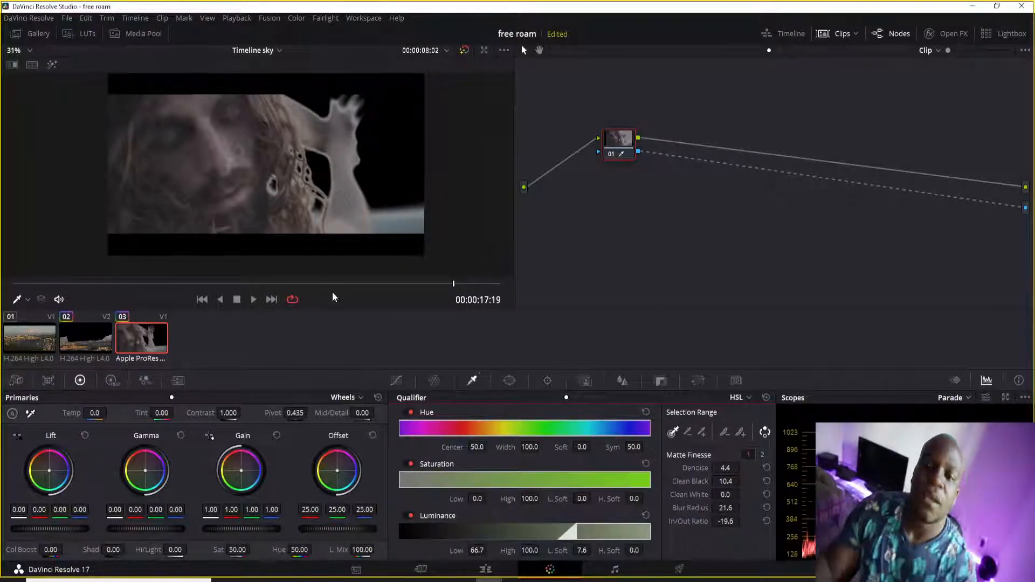
Replay and scrub the refined key across the whole clip, examining the hair, arm and horizon edges, and return to its first frame
{"action": "left_click_drag", "start_coordinate": [451, 284], "coordinate": [59, 285]}
{"action": "key", "text": "space"}
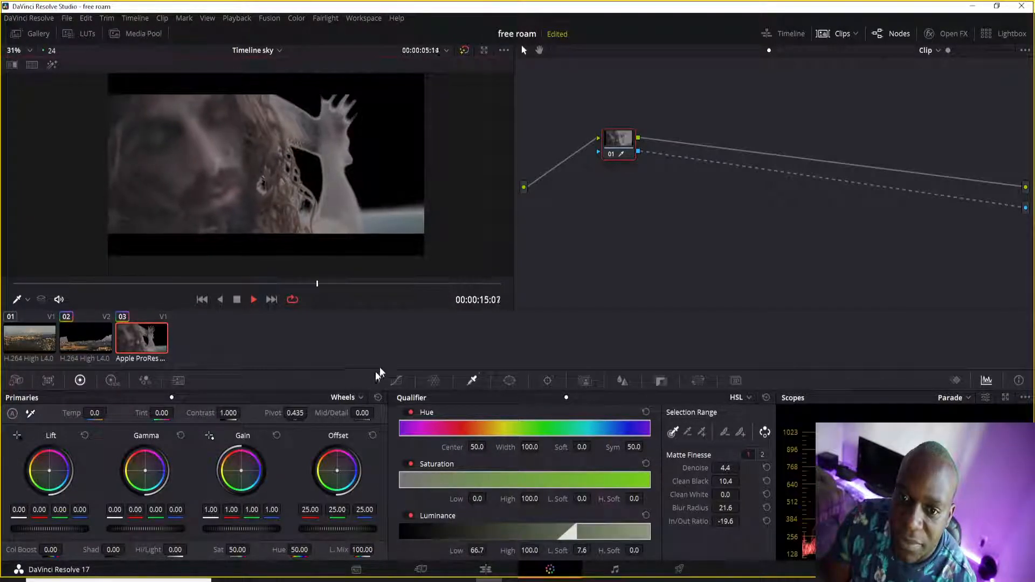
{"action": "key", "text": "space"}
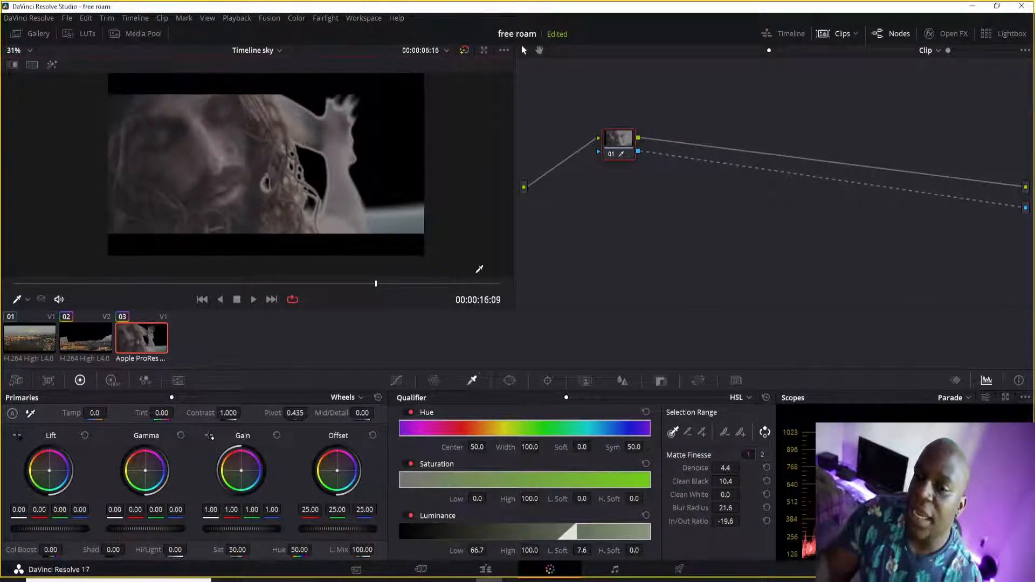
{"action": "key", "text": "space"}
{"action": "key", "text": "space"}
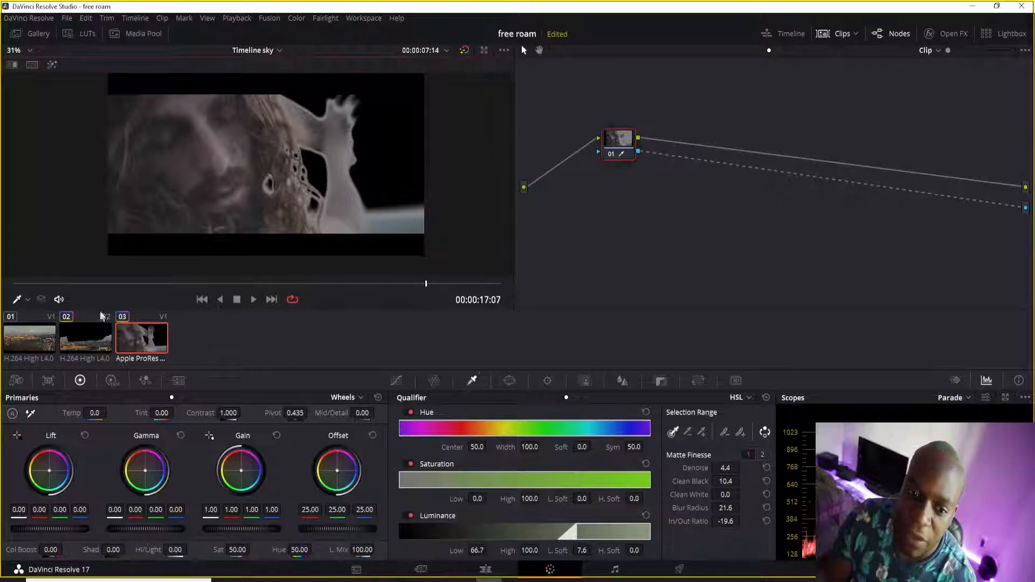
{"action": "left_click_drag", "start_coordinate": [436, 283], "coordinate": [462, 283]}
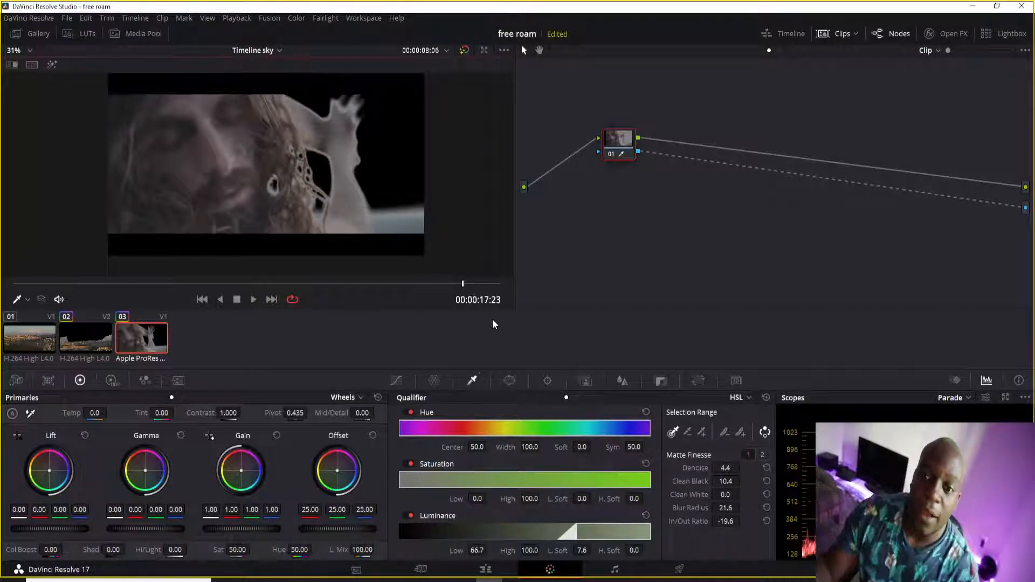
{"action": "left_click_drag", "start_coordinate": [456, 282], "coordinate": [334, 289]}
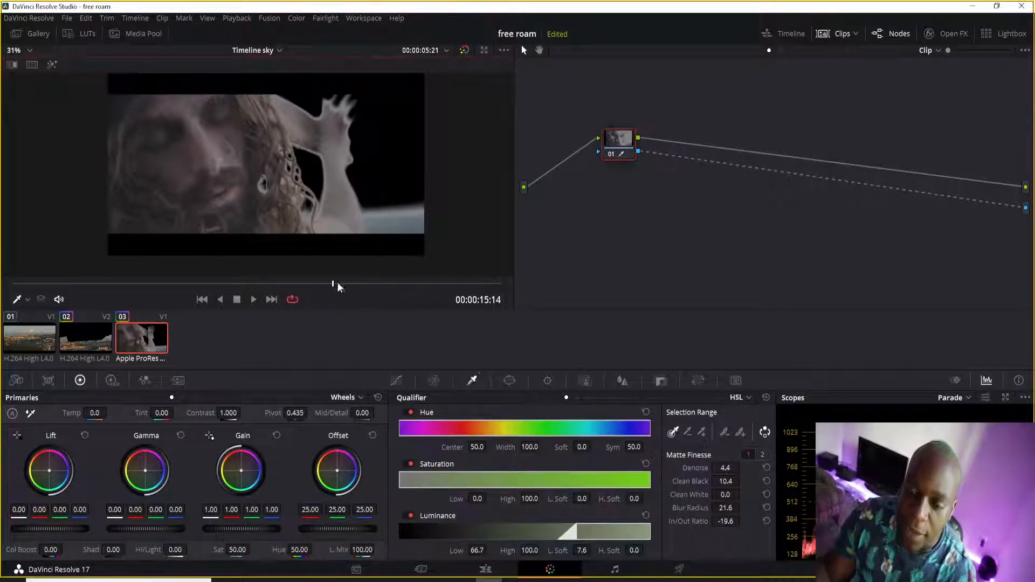
{"action": "left_click_drag", "start_coordinate": [323, 286], "coordinate": [166, 284]}
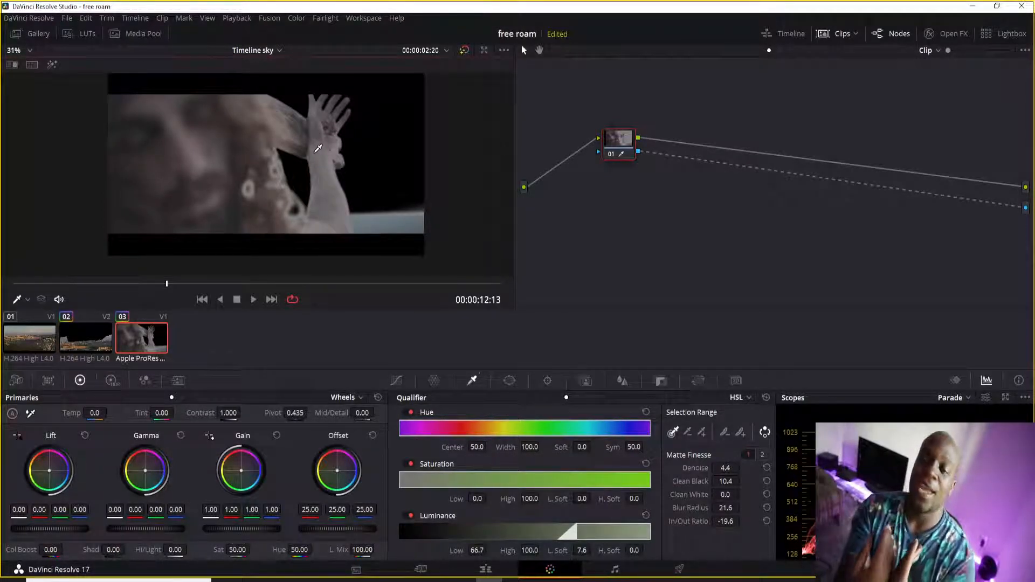
{"action": "left_click_drag", "start_coordinate": [164, 284], "coordinate": [11, 295]}
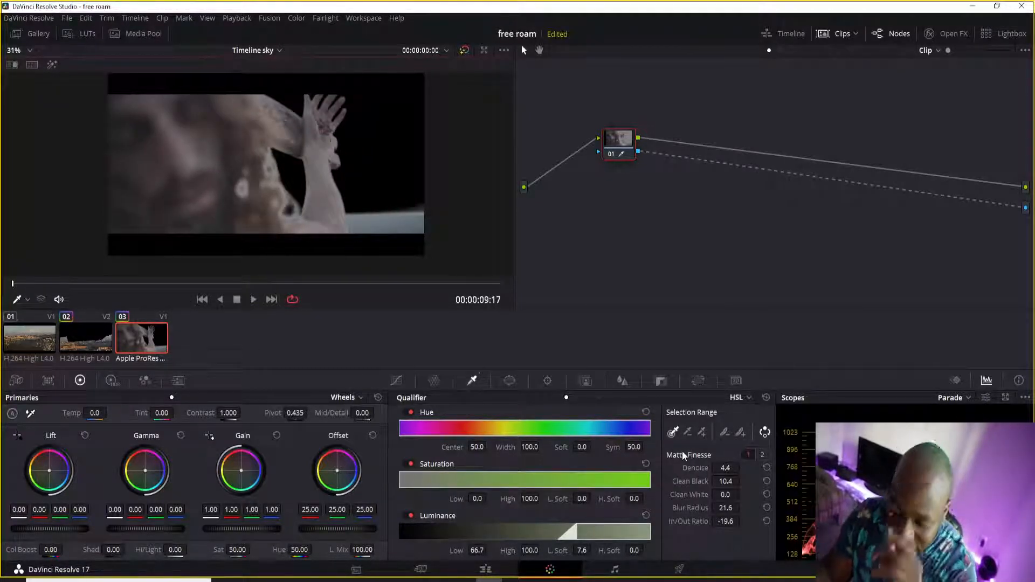
Move the keyed 310749_Crucified clip up to Video 2 and place the opening part of the 230059_Fire clip beneath it on Video 1
{"action": "left_click", "coordinate": [484, 569]}
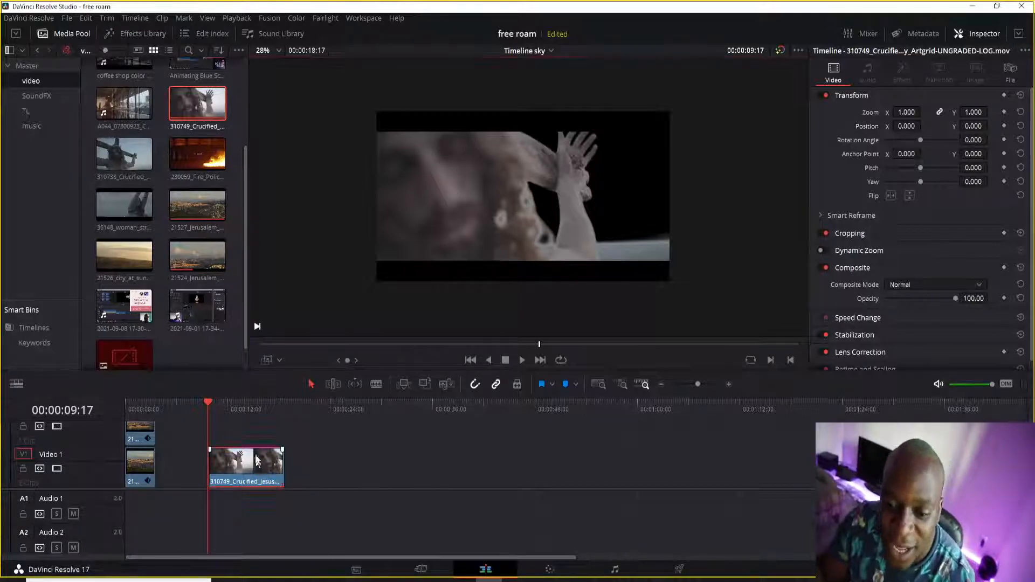
{"action": "left_click_drag", "start_coordinate": [256, 473], "coordinate": [254, 437]}
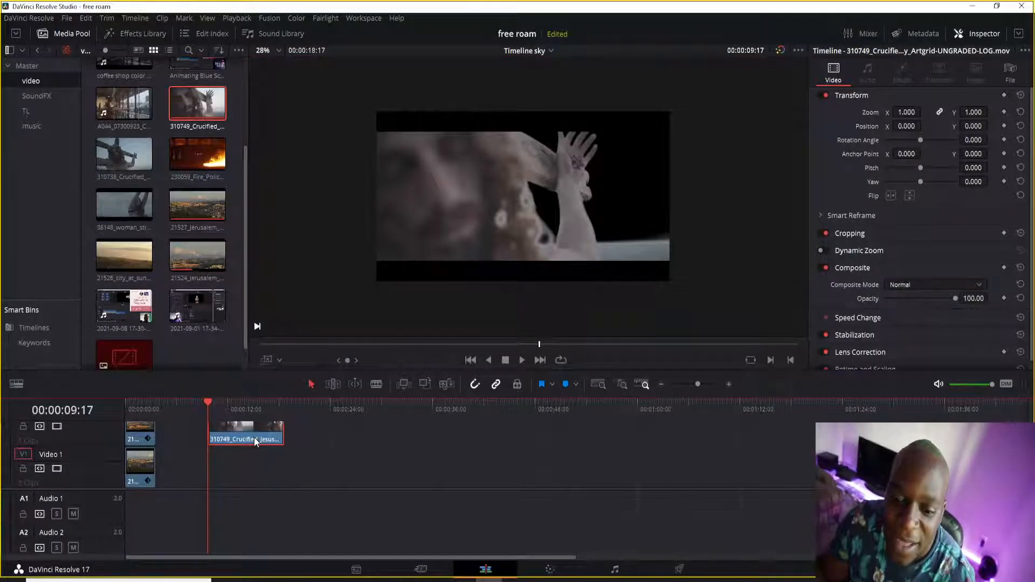
{"action": "left_click", "coordinate": [195, 157]}
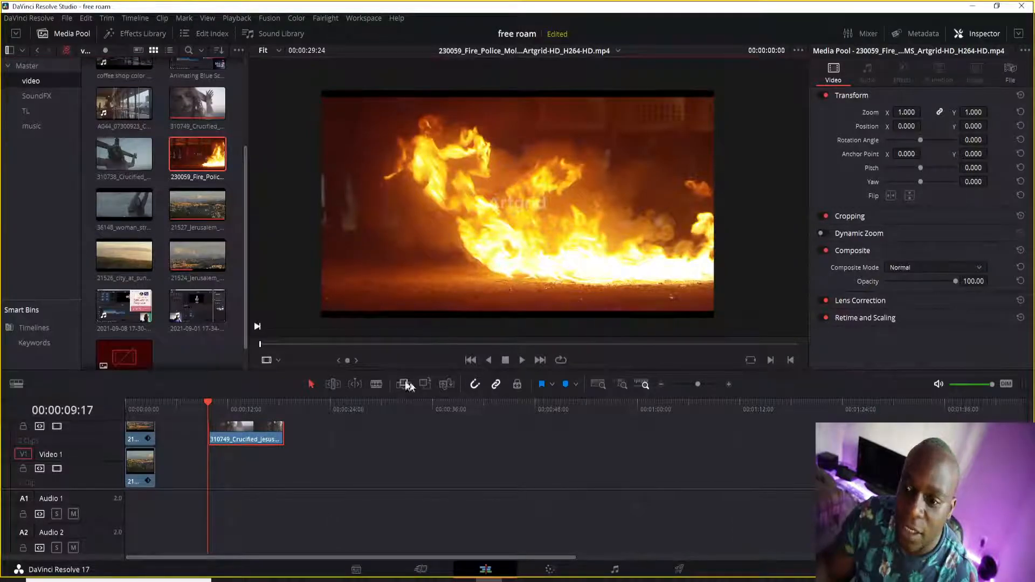
{"action": "left_click_drag", "start_coordinate": [274, 345], "coordinate": [319, 343]}
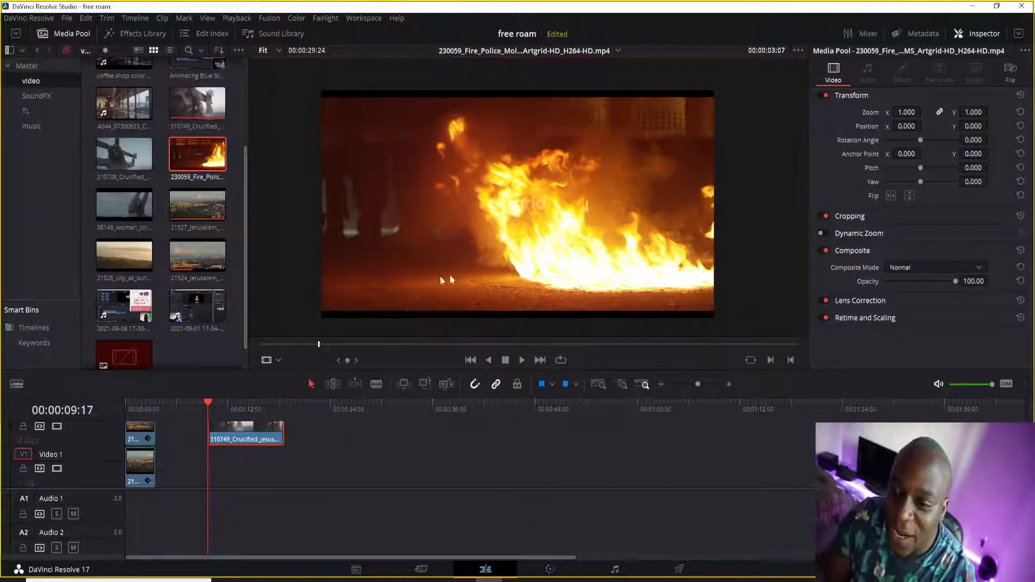
{"action": "left_click_drag", "start_coordinate": [309, 359], "coordinate": [186, 361]}
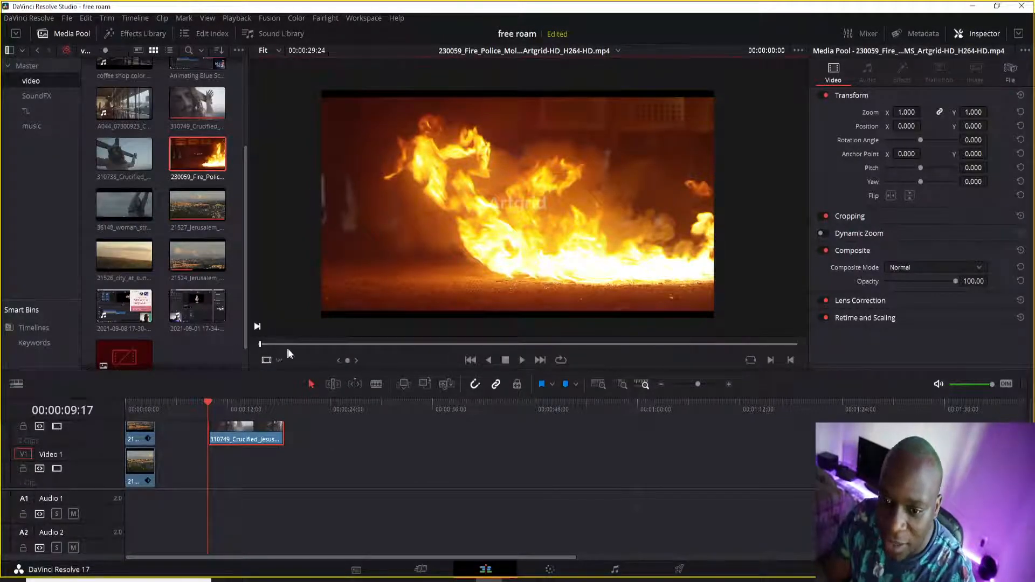
{"action": "left_click", "coordinate": [427, 345]}
{"action": "left_click_drag", "start_coordinate": [435, 345], "coordinate": [488, 346]}
{"action": "key", "text": "o"}
{"action": "left_click_drag", "start_coordinate": [435, 235], "coordinate": [212, 476]}
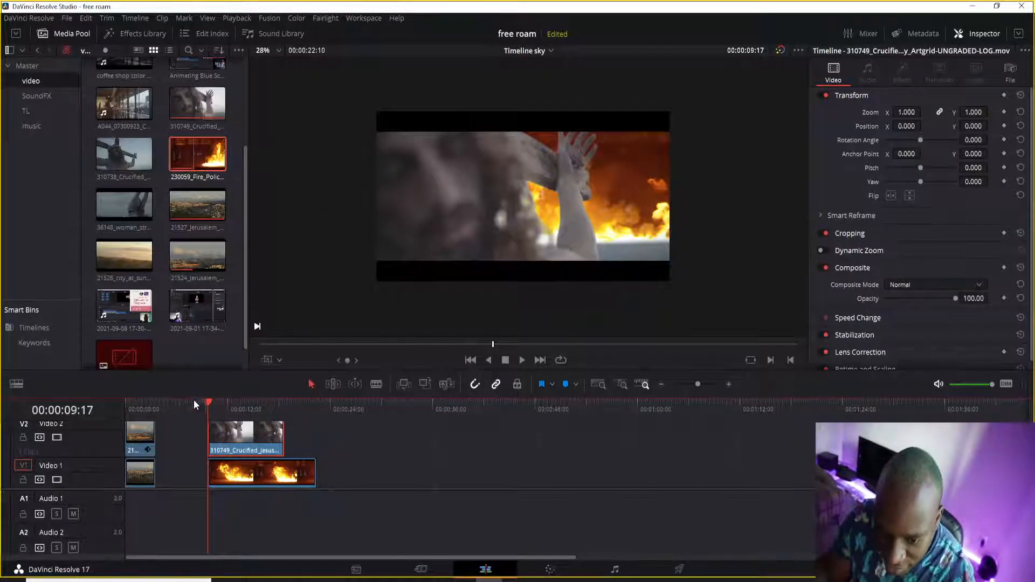
Shift the fire clip along Video 1 past the end of the figure clip and park the playhead at 00:00:25:09 on it
{"action": "left_click", "coordinate": [156, 411]}
{"action": "left_click_drag", "start_coordinate": [235, 472], "coordinate": [354, 483]}
{"action": "left_click", "coordinate": [262, 410]}
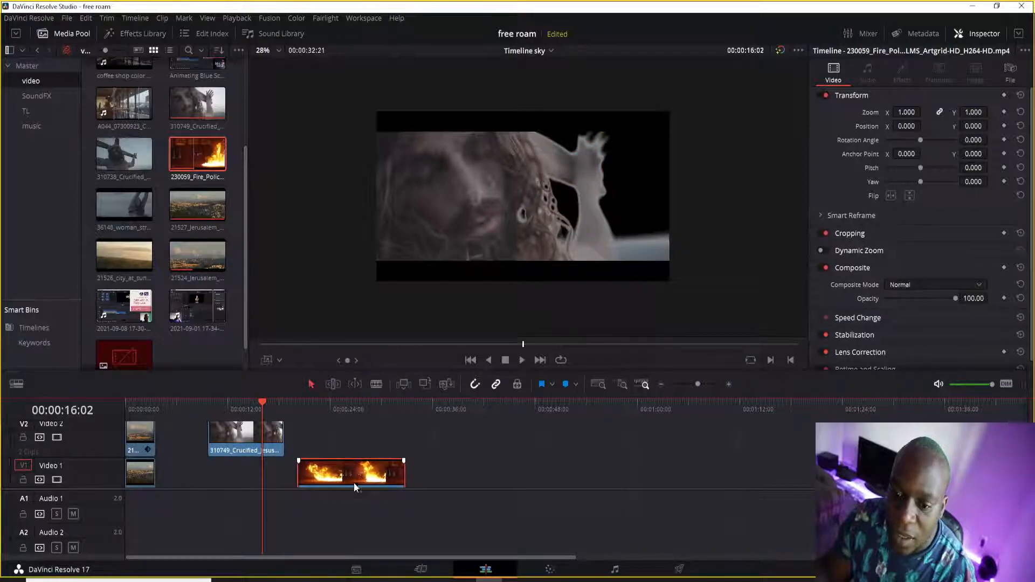
{"action": "left_click", "coordinate": [342, 409]}
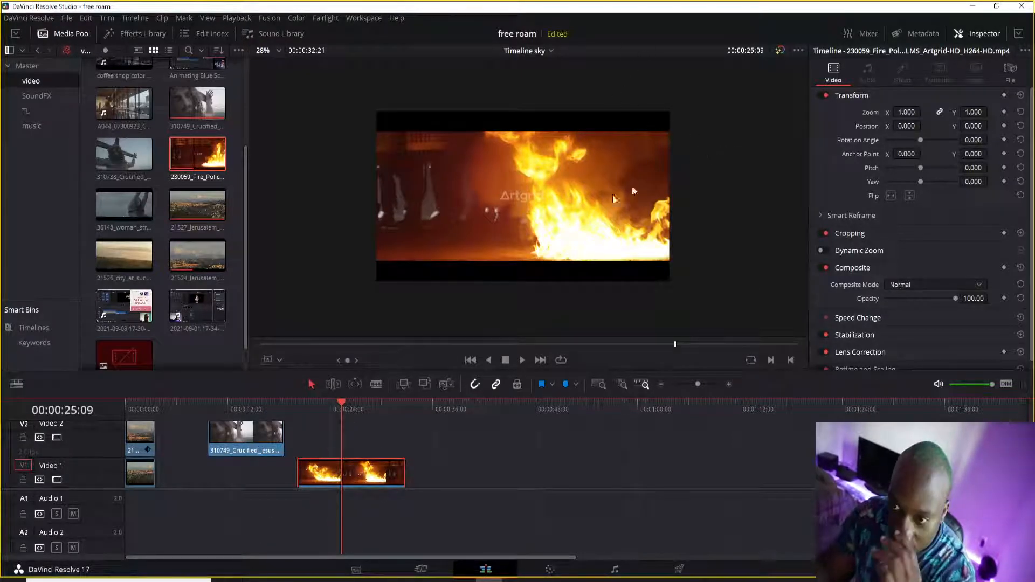
Isolate the flames with a luminance qualifier at Low 63.9 and L. Soft 8.7 on node 01, using the highlight view
{"action": "left_click", "coordinate": [519, 575]}
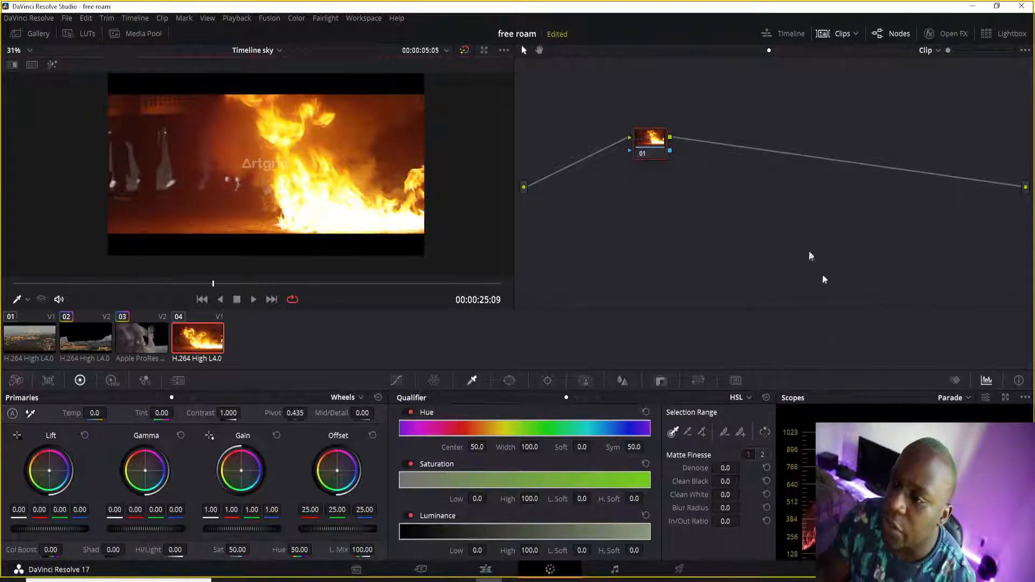
{"action": "left_click_drag", "start_coordinate": [648, 156], "coordinate": [628, 152]}
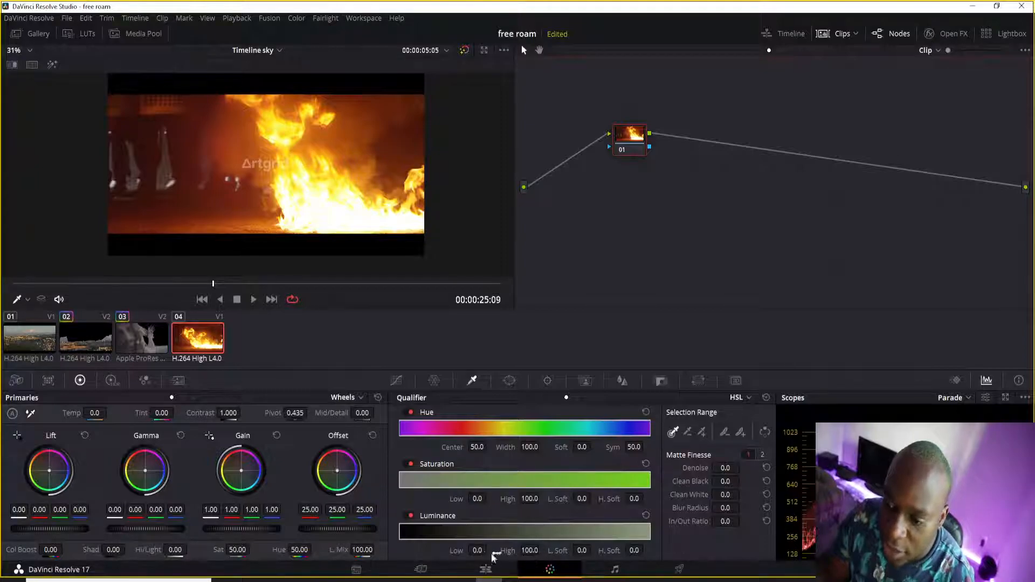
{"action": "left_click_drag", "start_coordinate": [468, 550], "coordinate": [492, 550]}
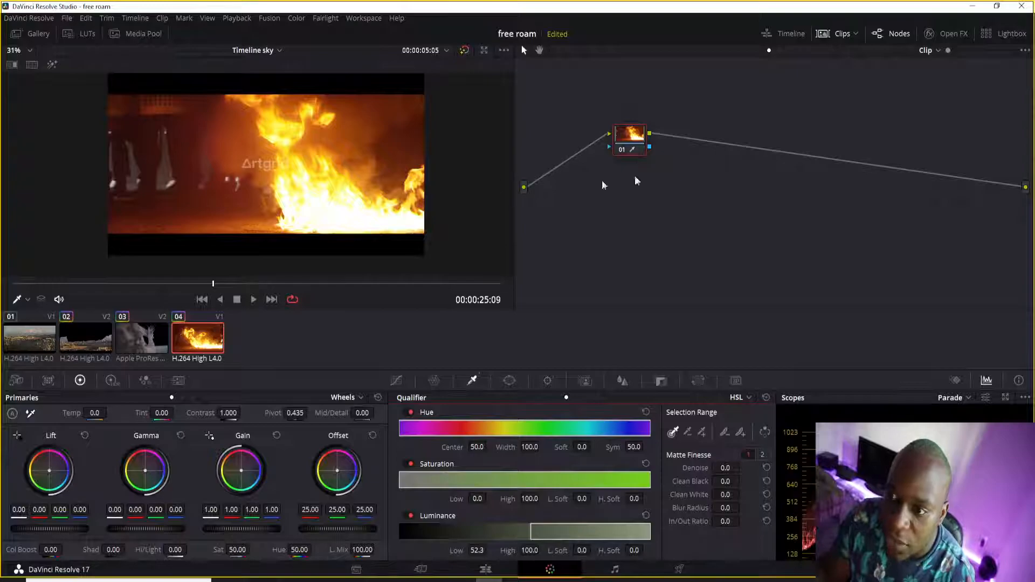
{"action": "left_click", "coordinate": [52, 65]}
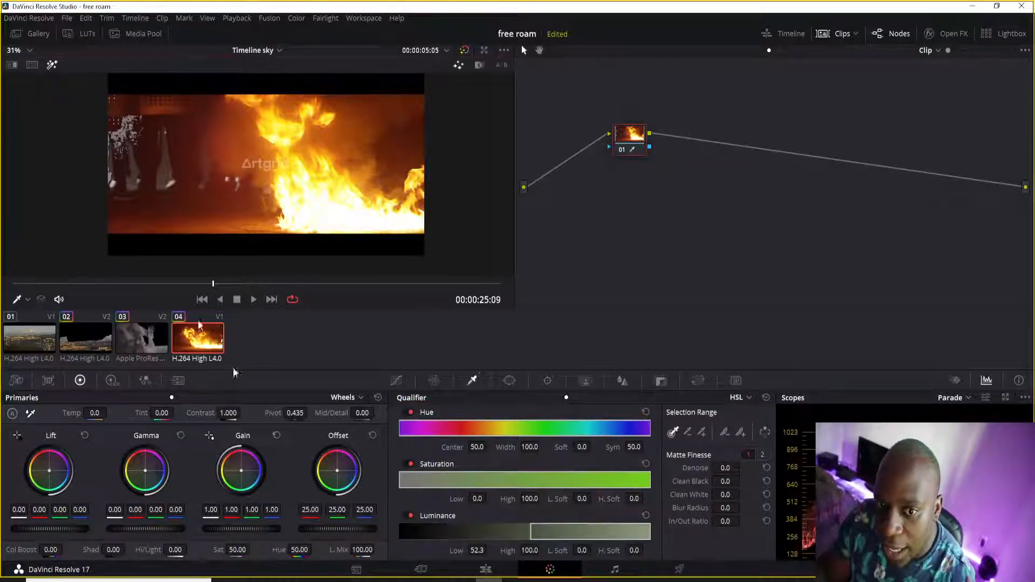
{"action": "left_click_drag", "start_coordinate": [473, 550], "coordinate": [473, 551]}
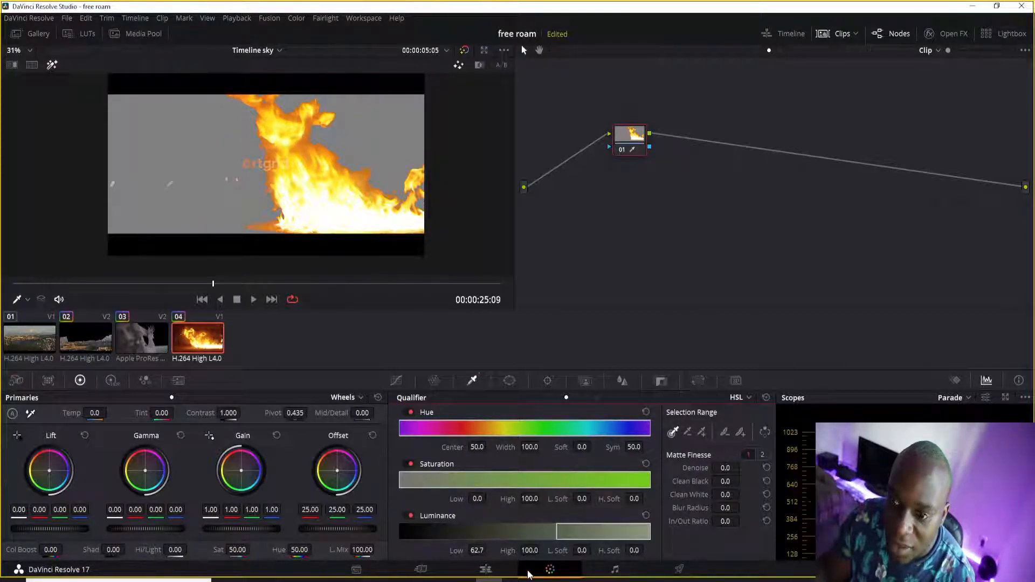
{"action": "left_click_drag", "start_coordinate": [549, 553], "coordinate": [594, 550]}
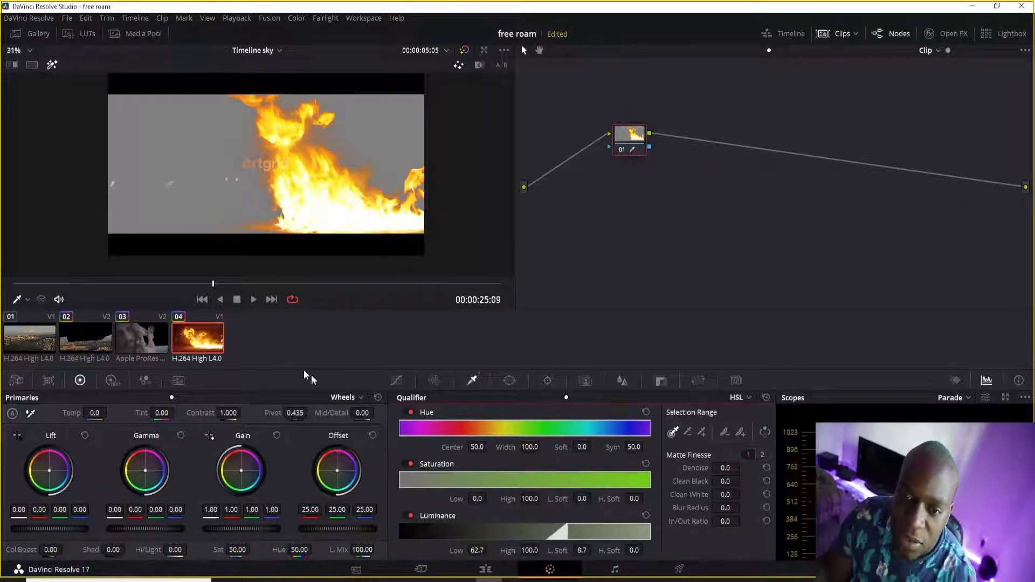
{"action": "left_click_drag", "start_coordinate": [474, 550], "coordinate": [489, 550]}
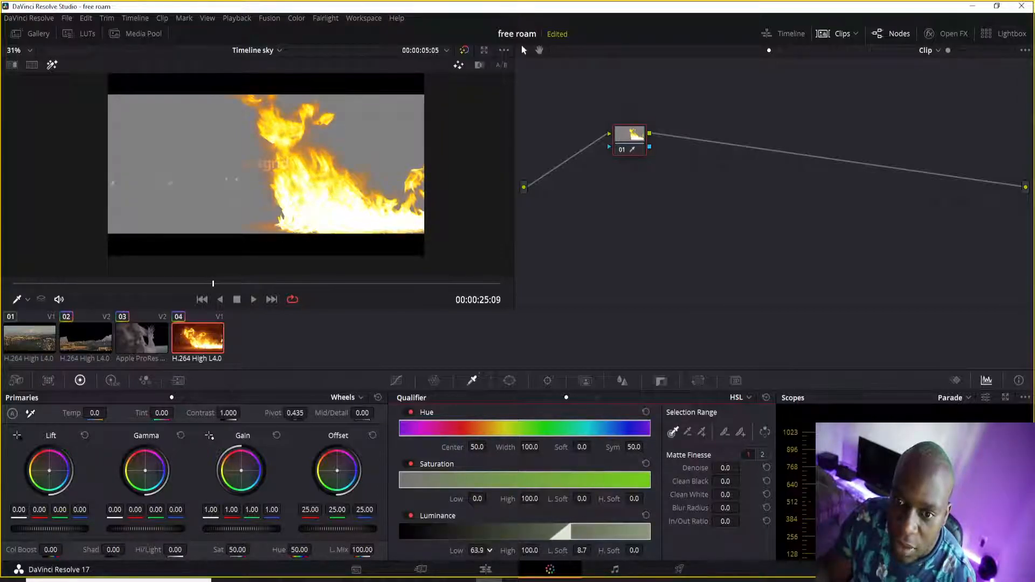
Play the qualified fire clip, return to its first frame and compare it with how it looks on the Edit timeline
{"action": "key", "text": "space"}
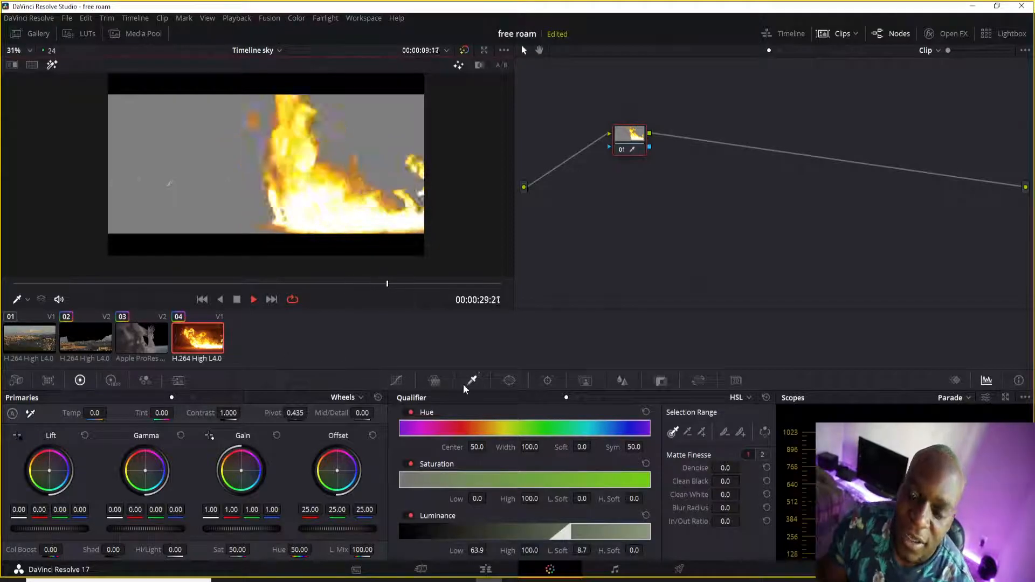
{"action": "key", "text": "space"}
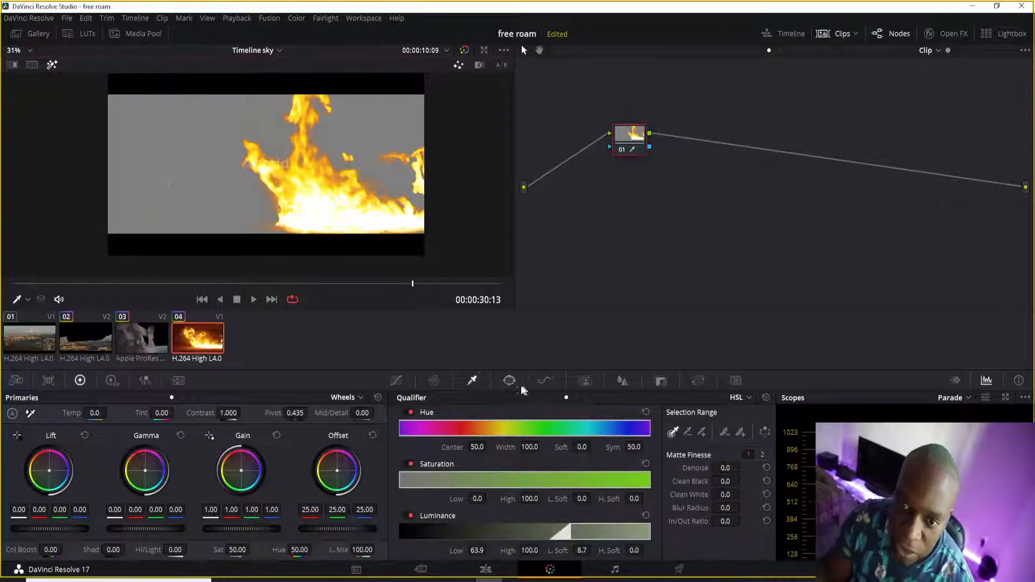
{"action": "left_click_drag", "start_coordinate": [413, 284], "coordinate": [10, 310]}
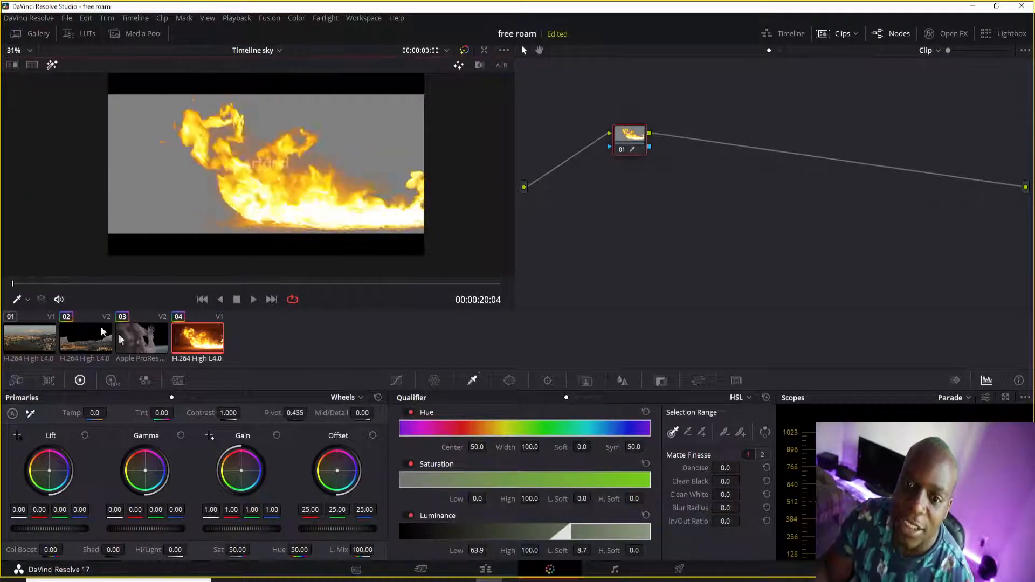
{"action": "left_click", "coordinate": [485, 570]}
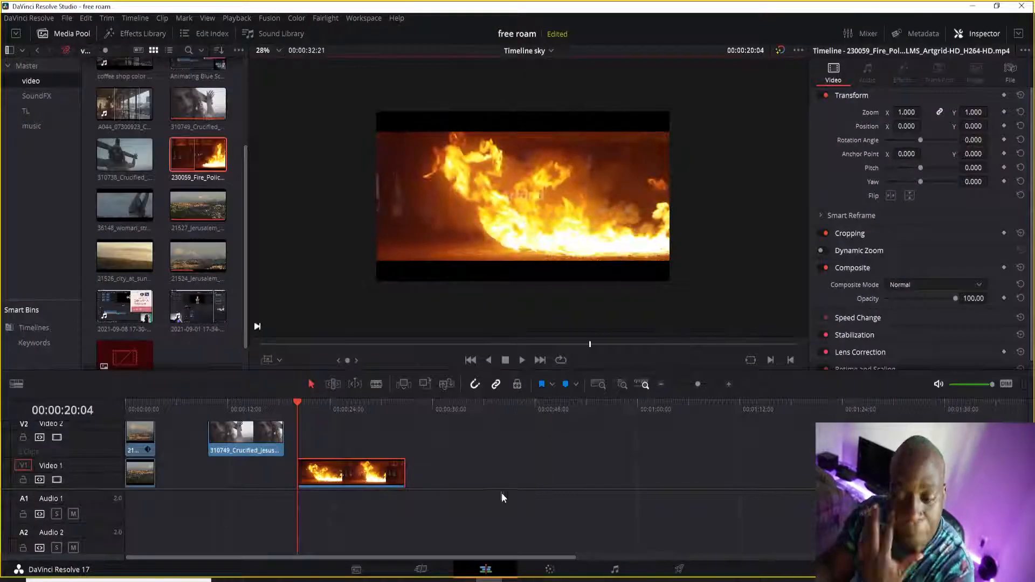
{"action": "left_click", "coordinate": [548, 570]}
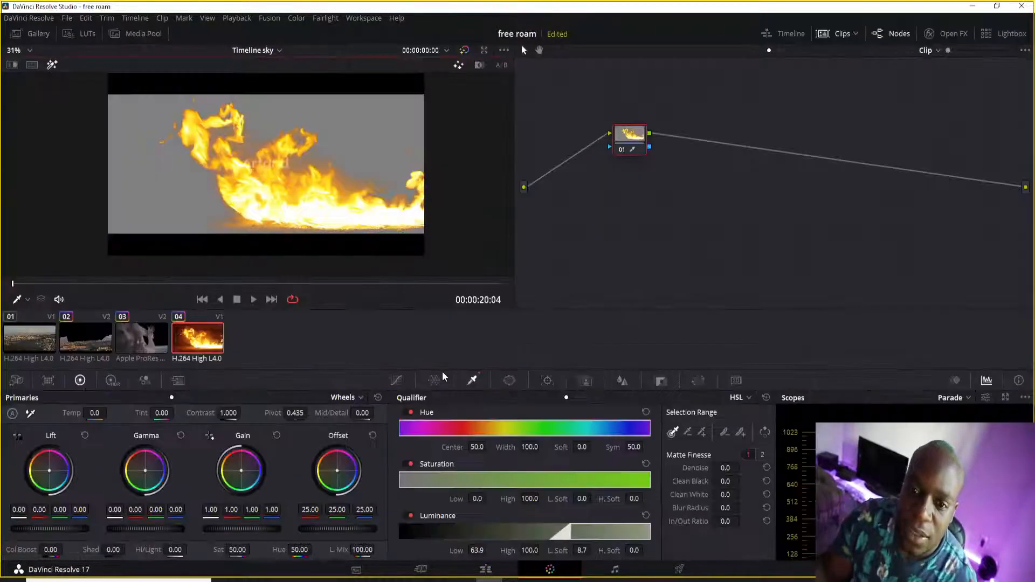
Add an alpha output fed by node 01 of the fire clip and turn the highlight view off
{"action": "right_click", "coordinate": [611, 191]}
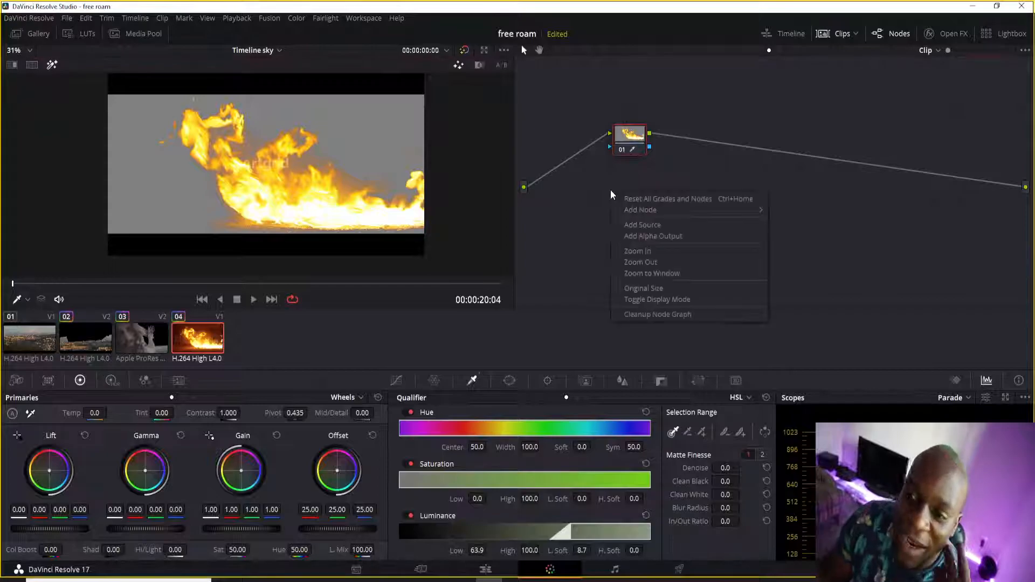
{"action": "left_click", "coordinate": [655, 236]}
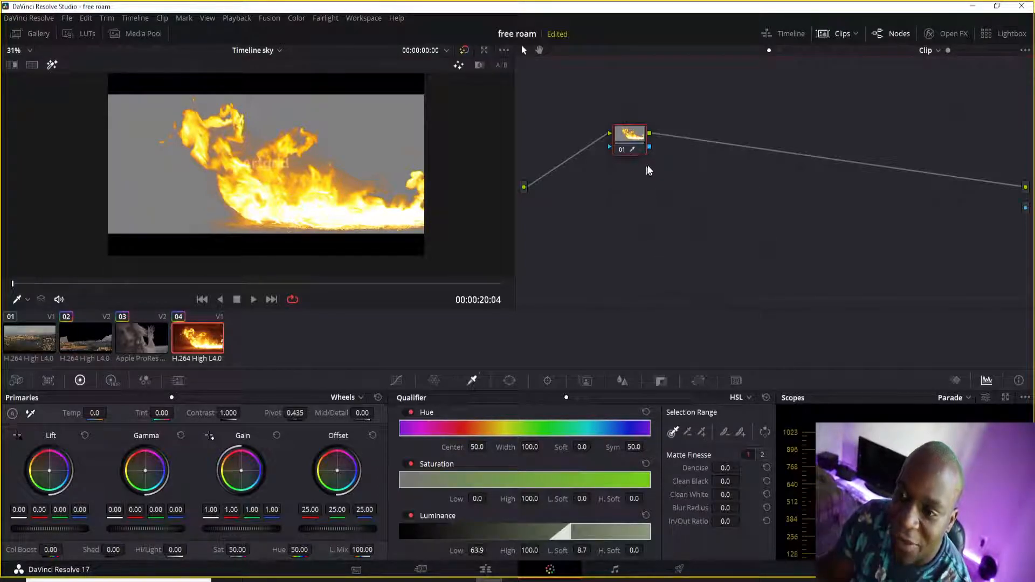
{"action": "left_click_drag", "start_coordinate": [1025, 213], "coordinate": [1025, 208]}
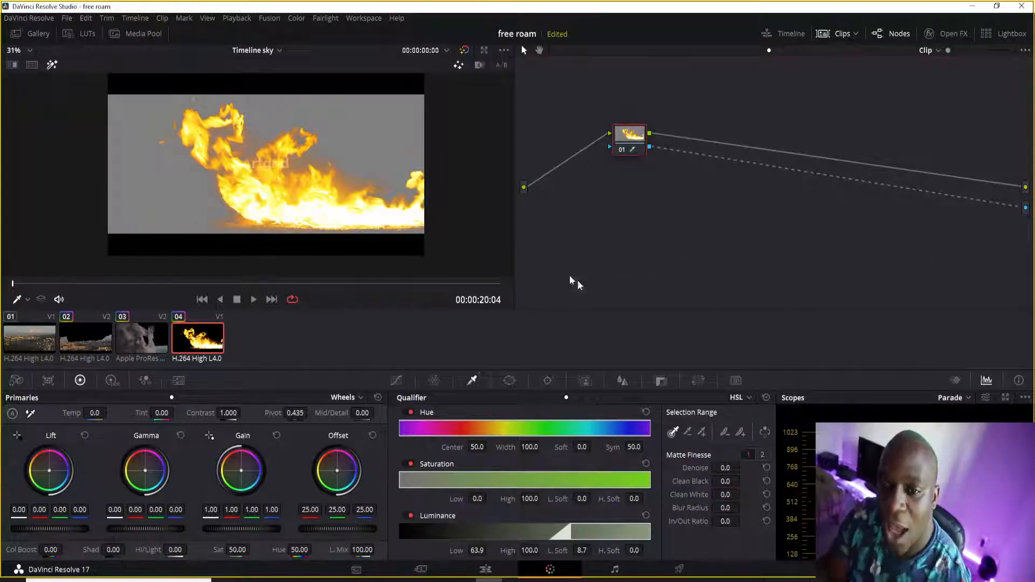
{"action": "left_click", "coordinate": [51, 64]}
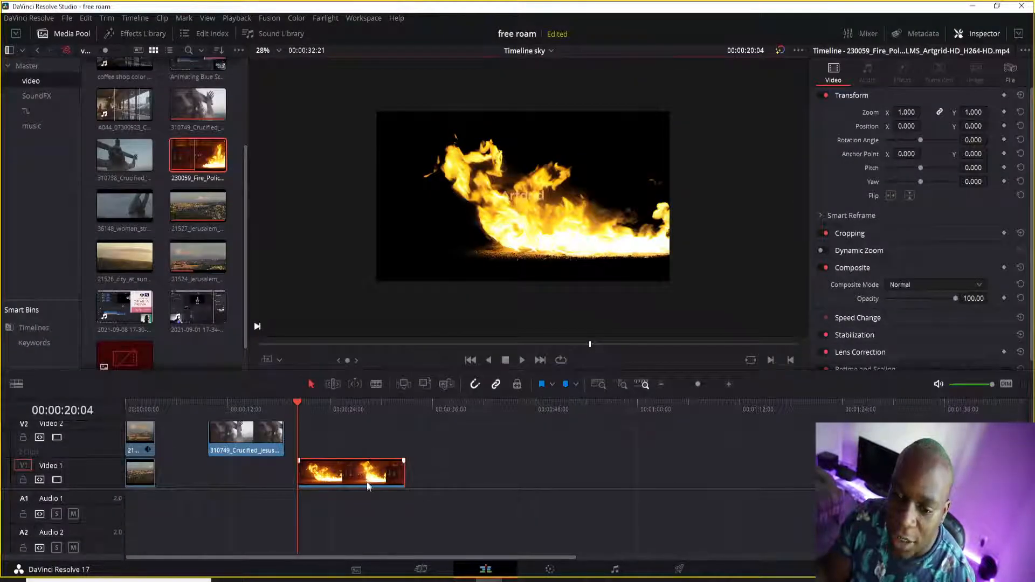
Move the fire clip back beneath the 310749_Crucified clip, aligning their starts, and play the composite to examine the flames behind the arm
{"action": "left_click_drag", "start_coordinate": [369, 480], "coordinate": [280, 480]}
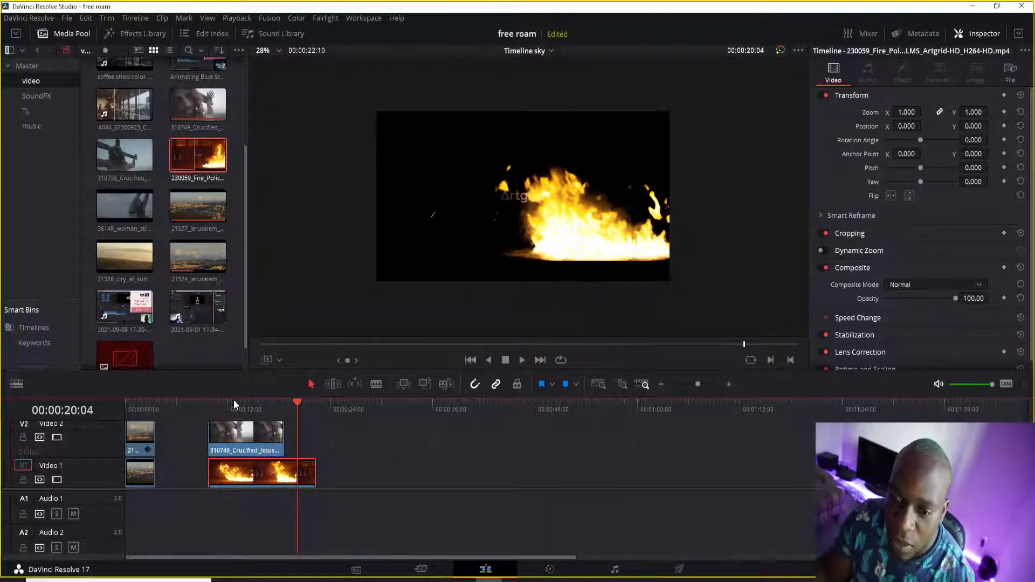
{"action": "left_click", "coordinate": [234, 400]}
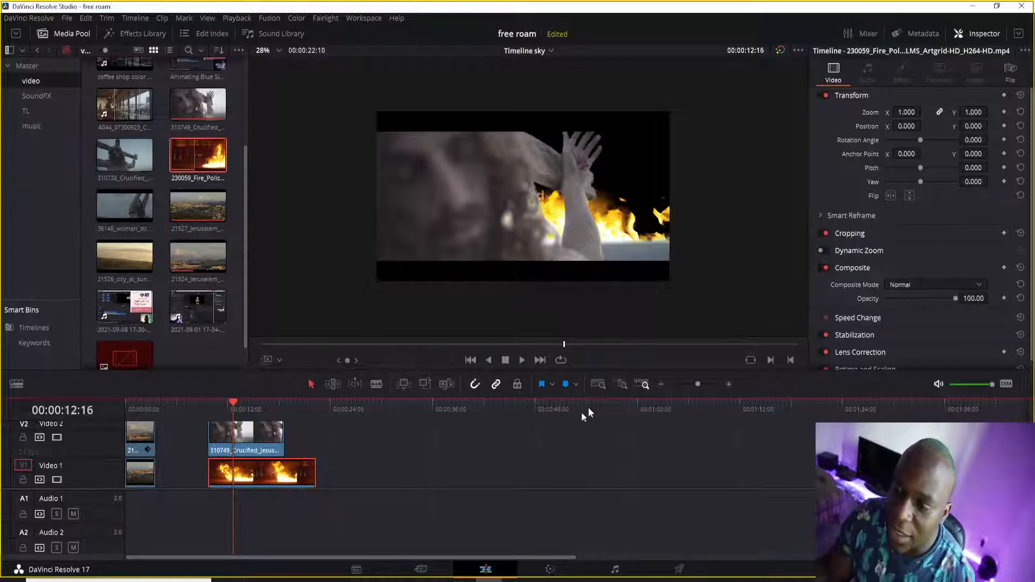
{"action": "left_click", "coordinate": [206, 410]}
{"action": "key", "text": "space"}
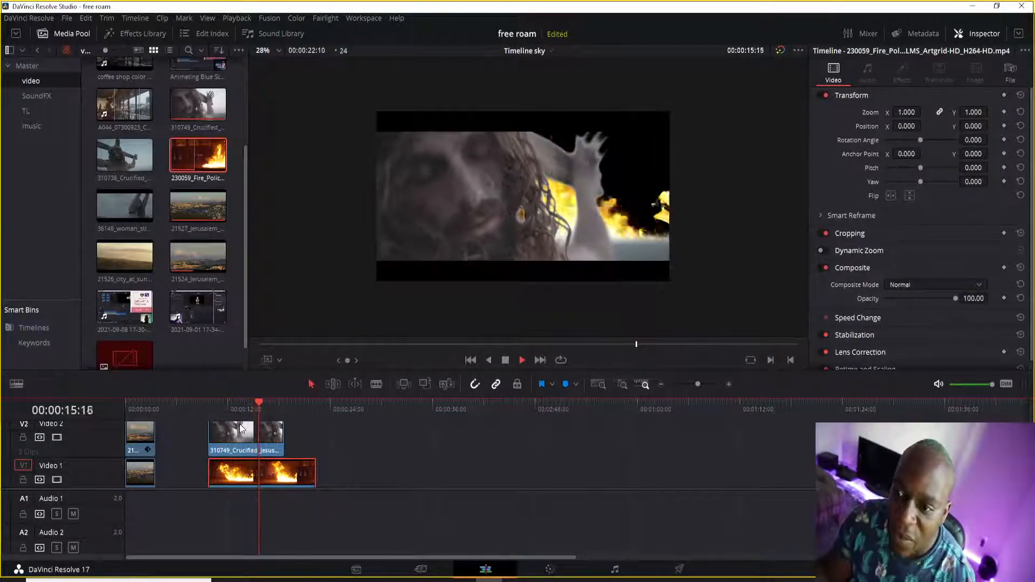
{"action": "key", "text": "space"}
{"action": "key", "text": "space"}
{"action": "key", "text": "space"}
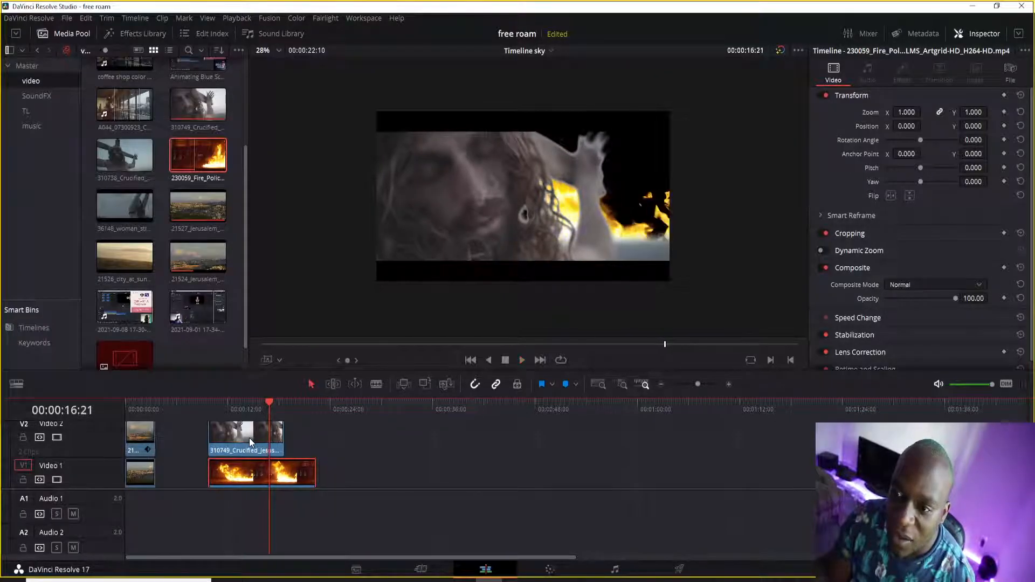
{"action": "left_click", "coordinate": [220, 413]}
{"action": "key", "text": "space"}
{"action": "key", "text": "space"}
Set the fire clip's Position to X 268 and Y 164 and its unlinked Zoom Y to 1.220, and play the composite
{"action": "left_click_drag", "start_coordinate": [915, 127], "coordinate": [923, 126]}
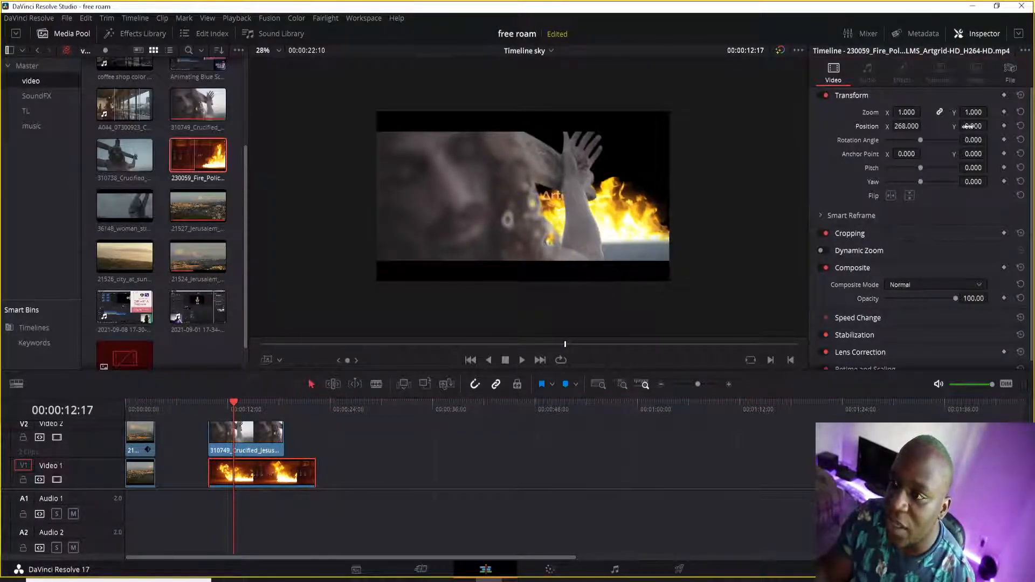
{"action": "left_click_drag", "start_coordinate": [991, 125], "coordinate": [991, 126]}
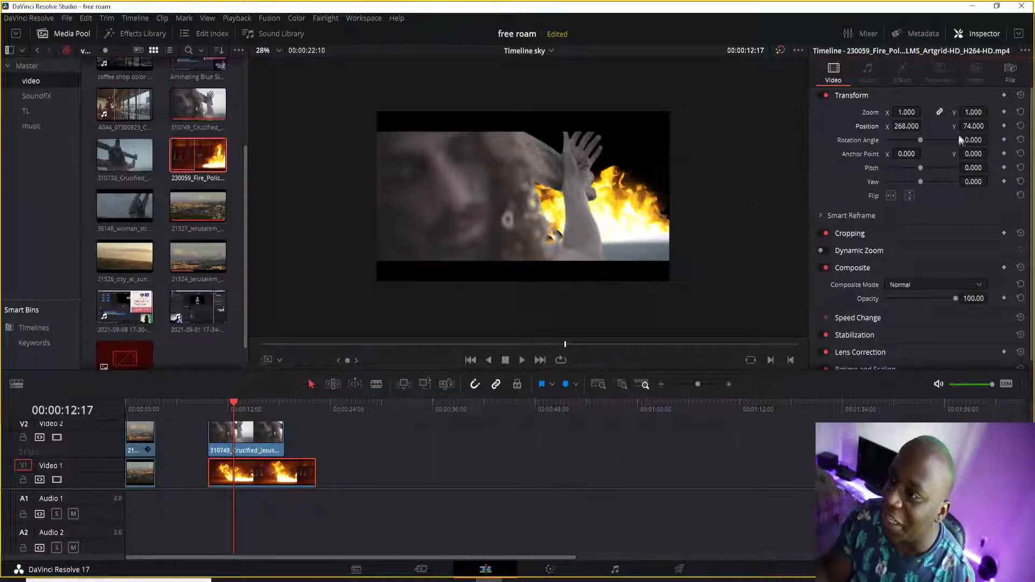
{"action": "mouse_move", "coordinate": [979, 110]}
{"action": "left_mouse_down"}
{"action": "mouse_move", "coordinate": [990, 112]}
{"action": "mouse_move", "coordinate": [978, 126]}
{"action": "mouse_move", "coordinate": [991, 125]}
{"action": "left_mouse_up"}
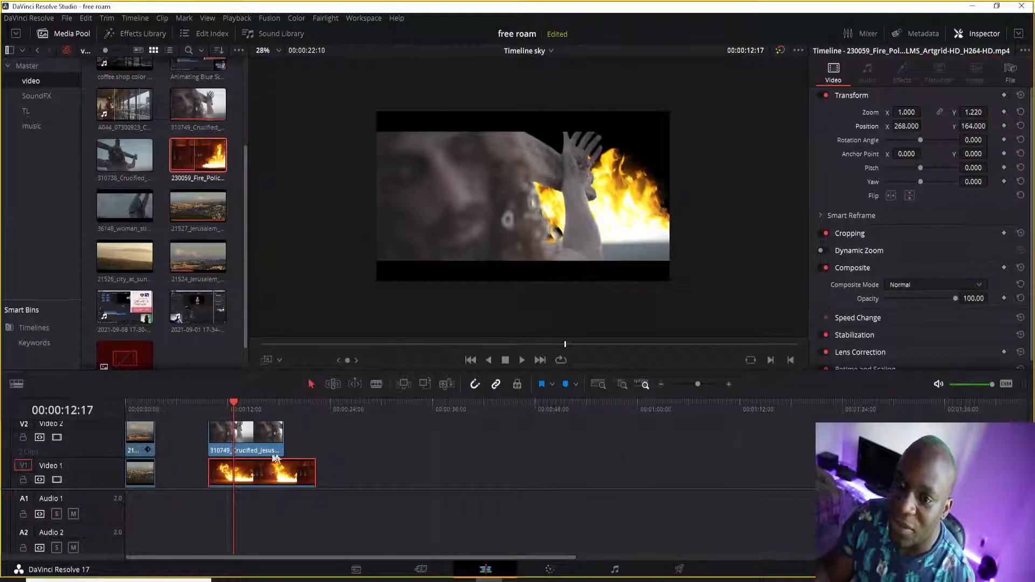
{"action": "left_click", "coordinate": [207, 403]}
{"action": "key", "text": "space"}
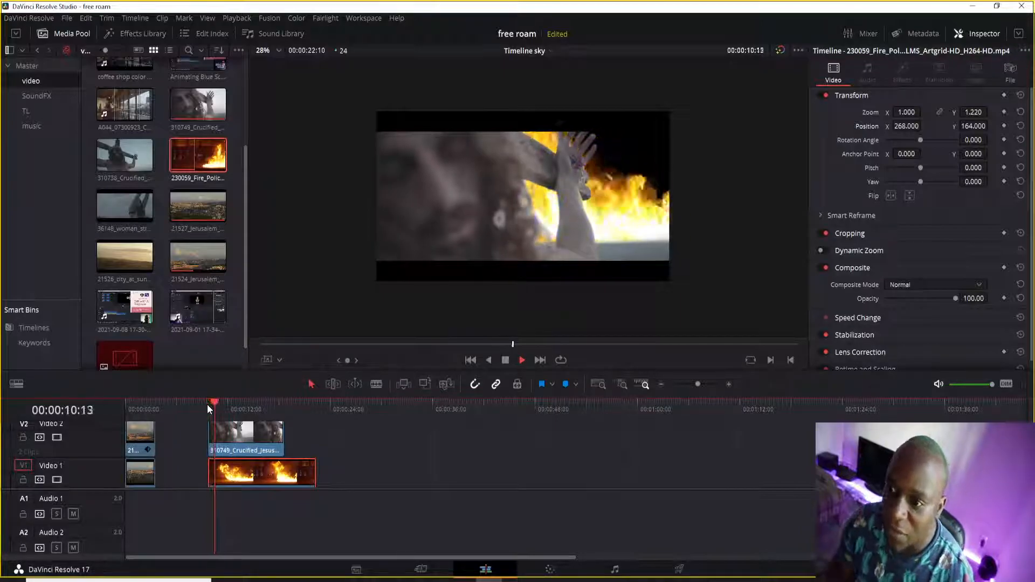
{"action": "key", "text": "space"}
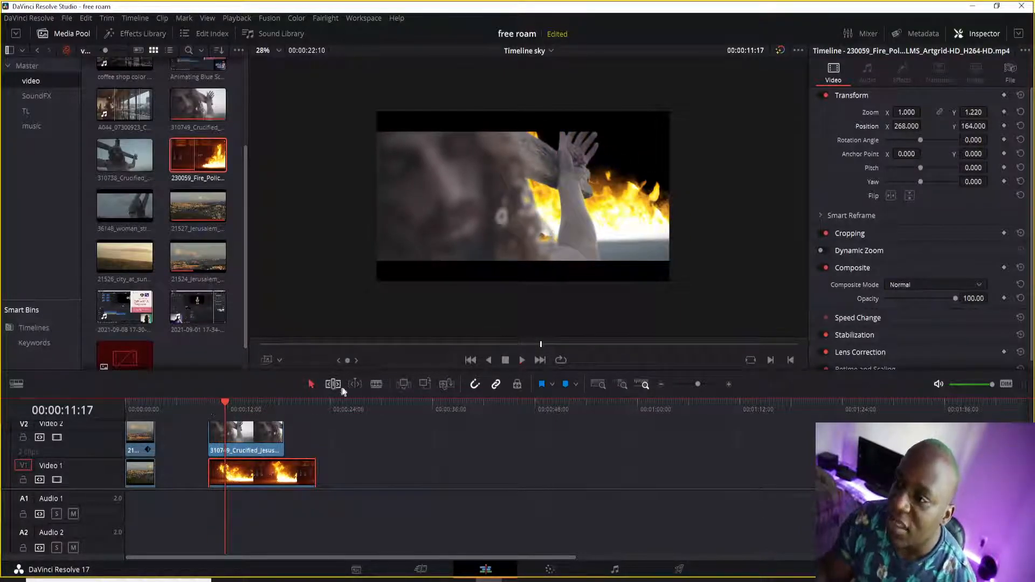
Lower the fire clip to Position Y 102 and replay the composite from its beginning
{"action": "left_click_drag", "start_coordinate": [979, 126], "coordinate": [945, 126]}
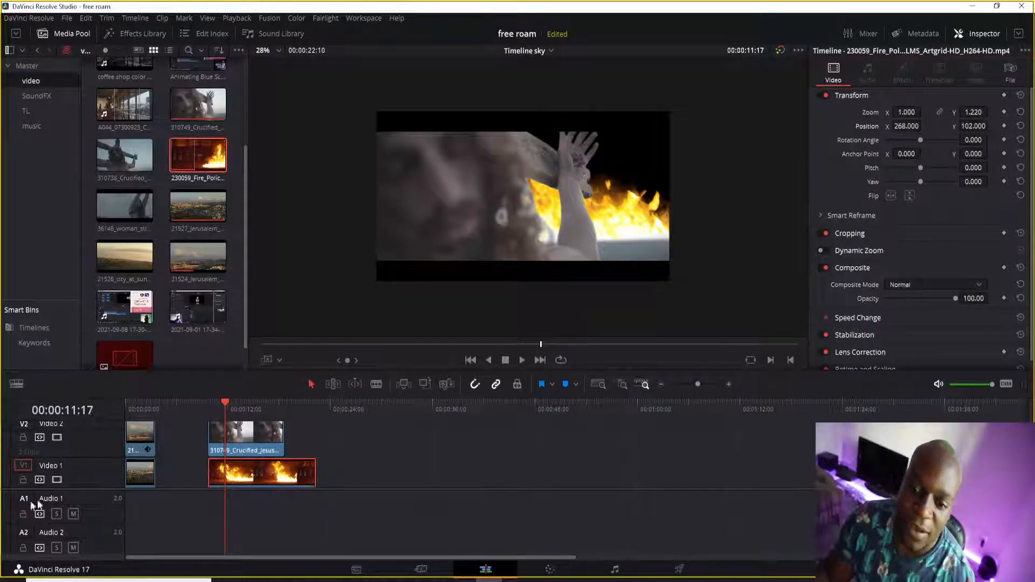
{"action": "left_click", "coordinate": [203, 402]}
{"action": "key", "text": "space"}
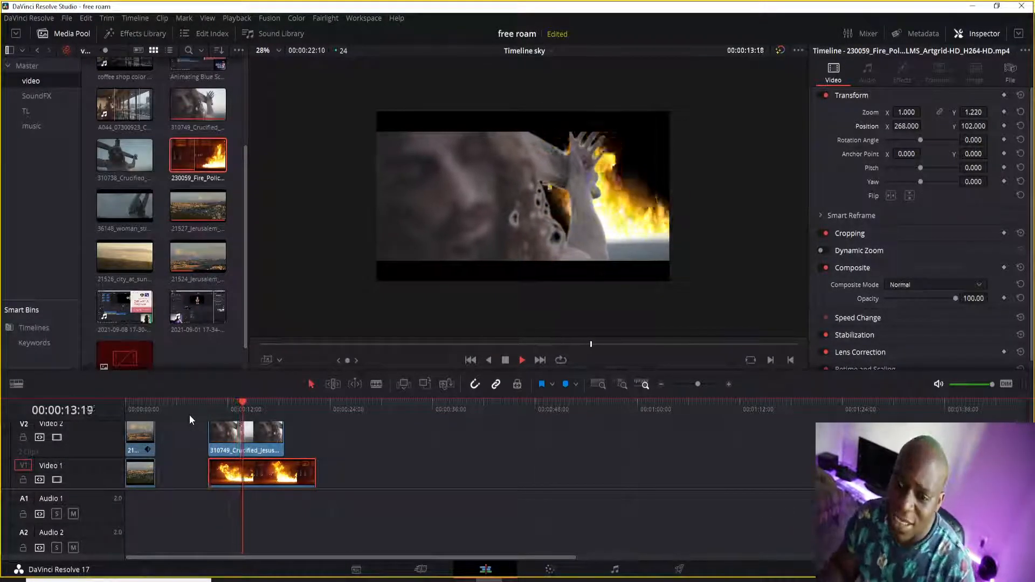
Stop playback at 00:00:14:09 and trim the ends of the fire clip and the 310749_Crucified clip to the playhead
{"action": "key", "text": "space"}
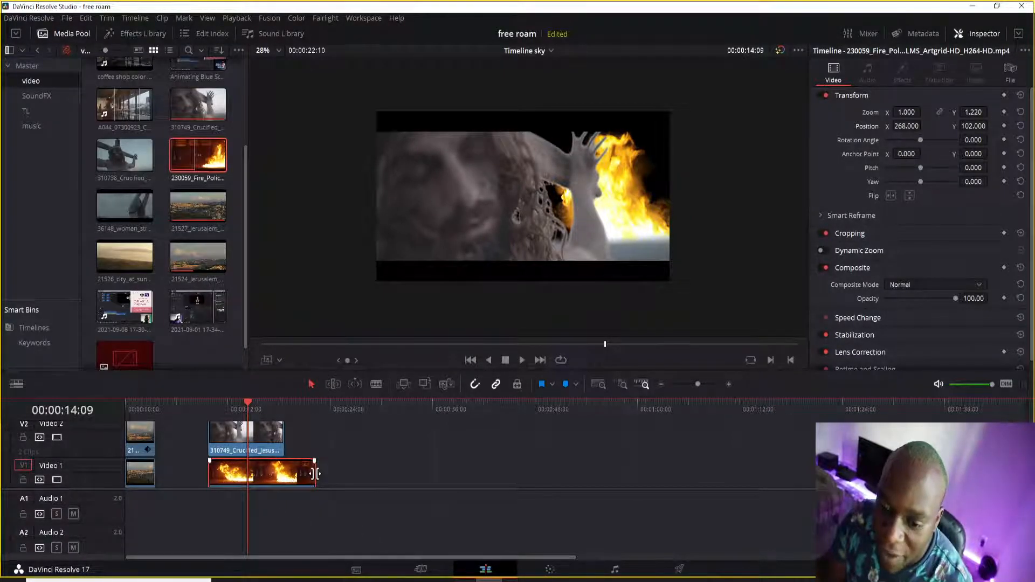
{"action": "left_click_drag", "start_coordinate": [310, 473], "coordinate": [282, 475]}
{"action": "left_click_drag", "start_coordinate": [280, 429], "coordinate": [243, 433]}
{"action": "left_click", "coordinate": [269, 479]}
{"action": "left_click_drag", "start_coordinate": [279, 474], "coordinate": [246, 474]}
{"action": "left_click", "coordinate": [270, 436]}
Play the trimmed fire composite from its beginning twice to examine the flames behind the raised arm
{"action": "left_click", "coordinate": [204, 415]}
{"action": "key", "text": "space"}
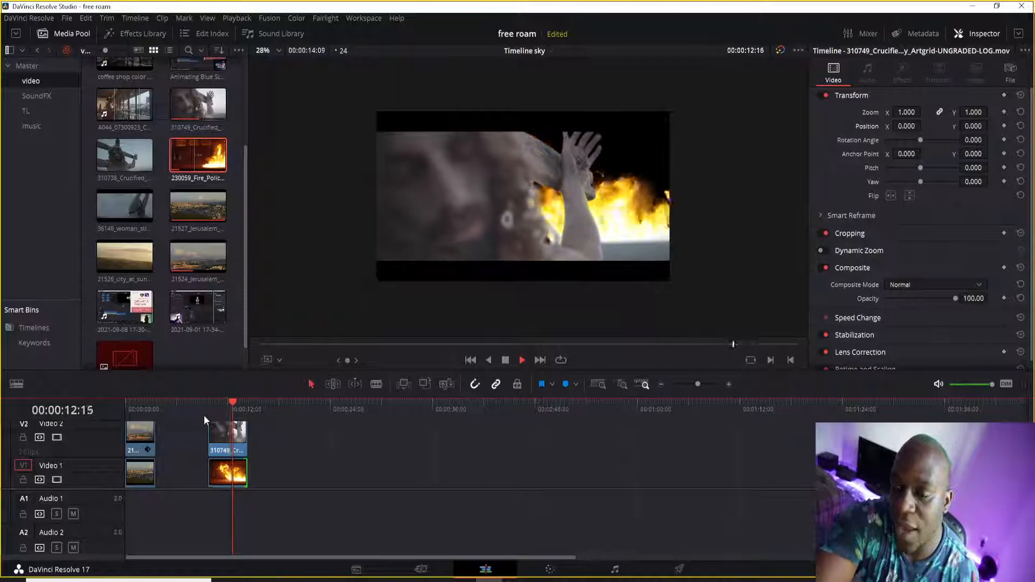
{"action": "key", "text": "space"}
{"action": "key", "text": "space"}
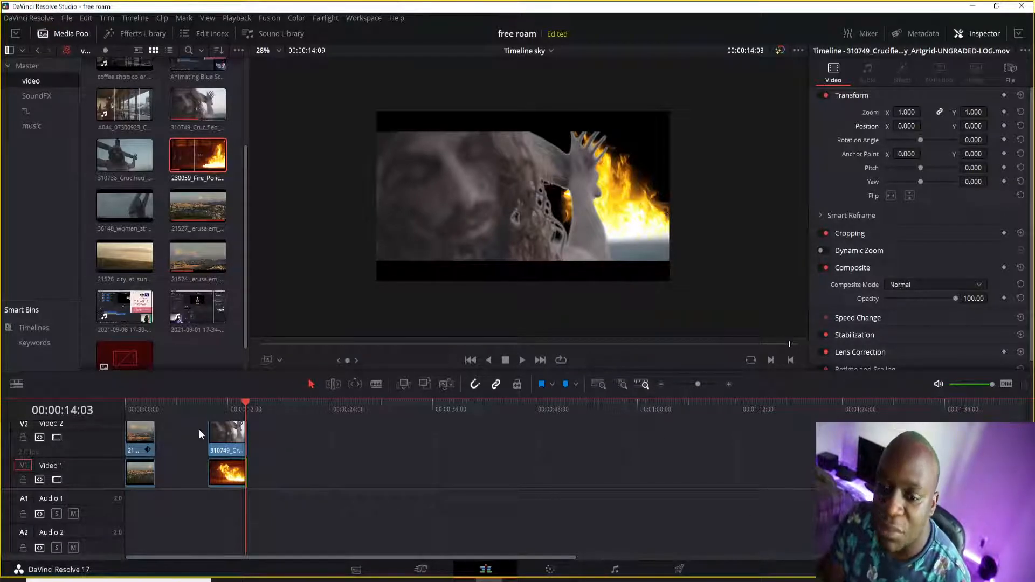
{"action": "left_click", "coordinate": [211, 412]}
{"action": "key", "text": "space"}
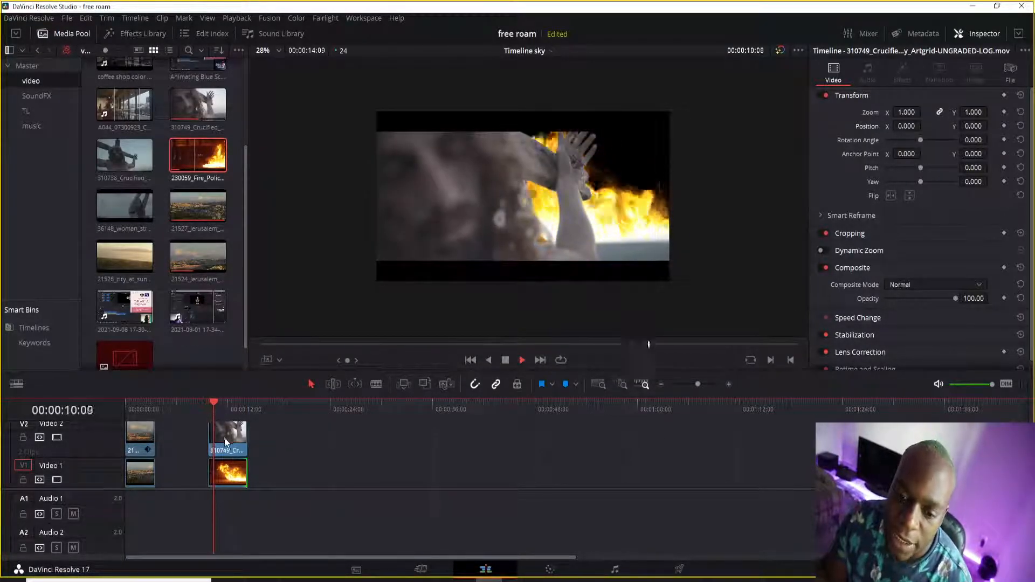
{"action": "key", "text": "space"}
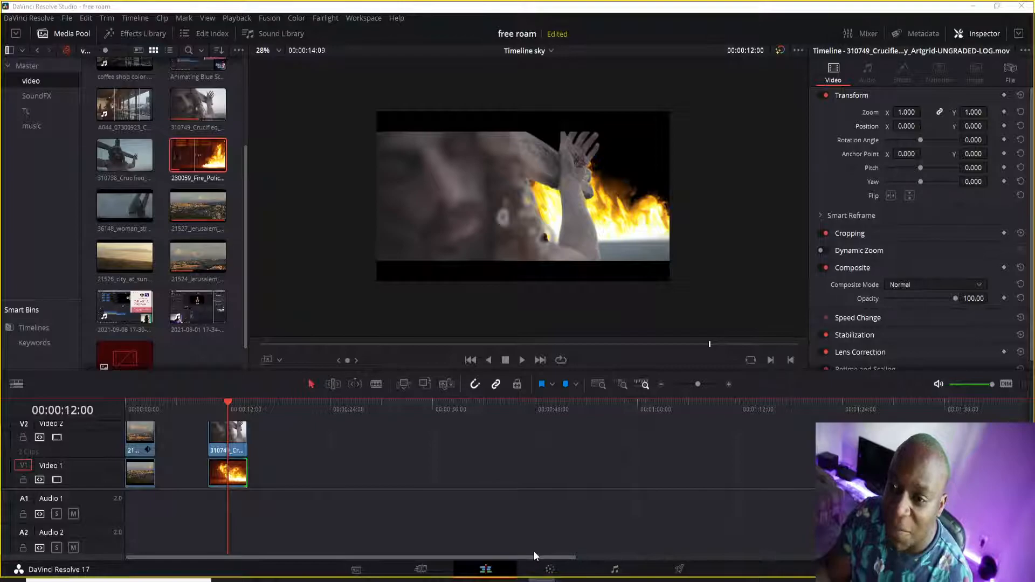
Open the fire clip's grade on the Color page and scrub through its opening frames to examine the flames
{"action": "left_click", "coordinate": [546, 570]}
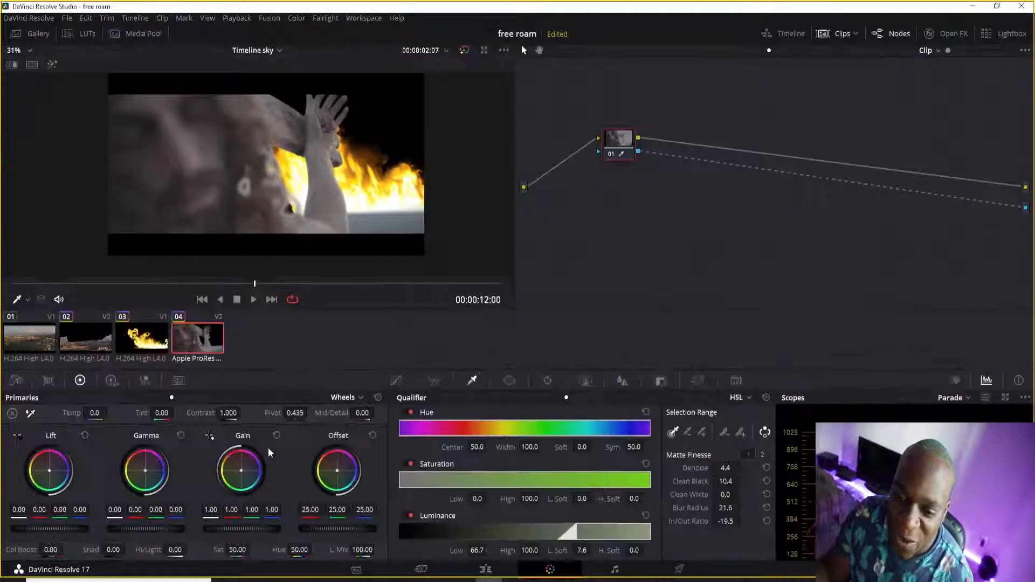
{"action": "left_click", "coordinate": [151, 339]}
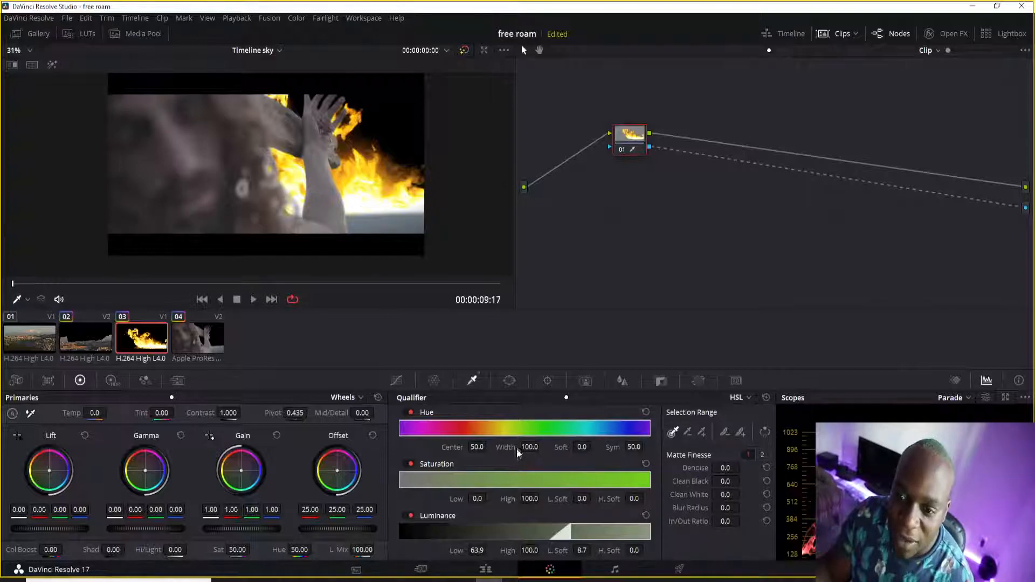
{"action": "left_click_drag", "start_coordinate": [12, 283], "coordinate": [60, 298]}
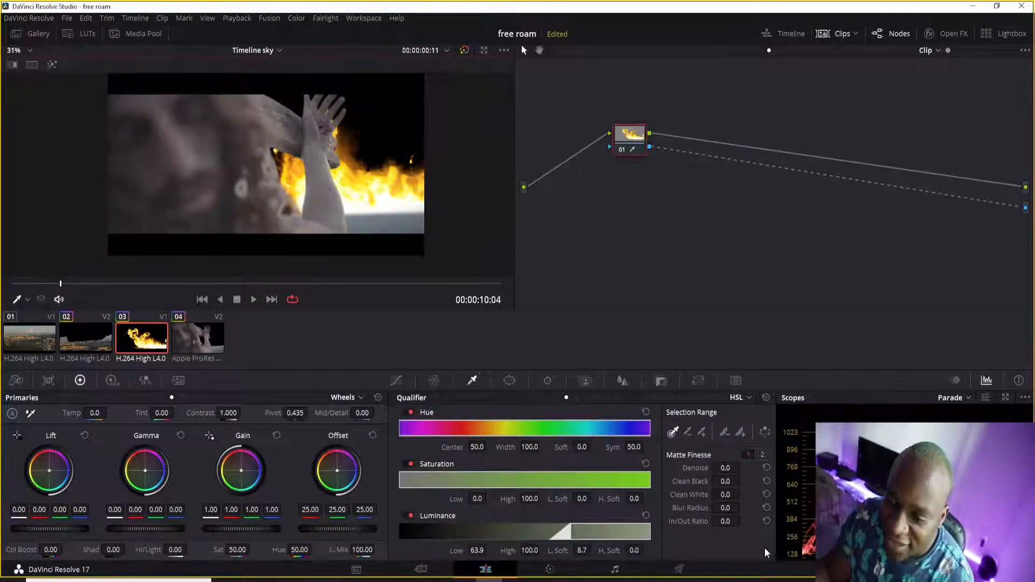
{"action": "left_click", "coordinate": [487, 571]}
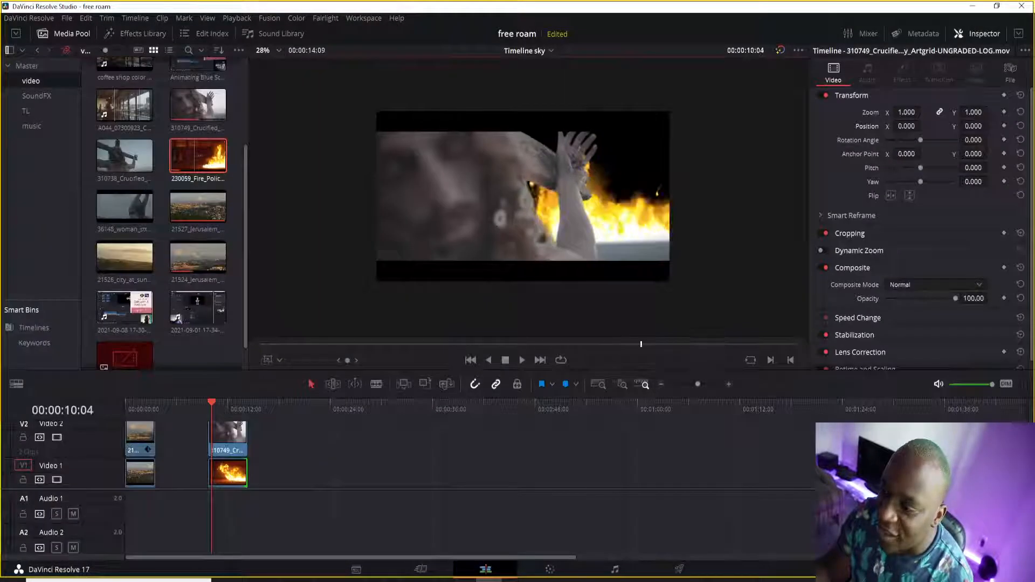
{"action": "left_click", "coordinate": [550, 569]}
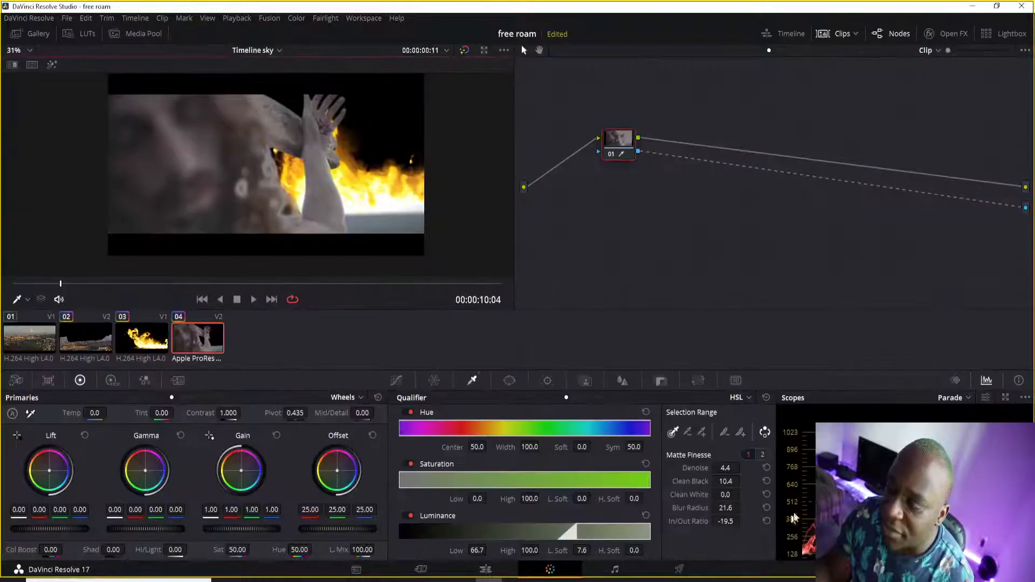
Show the fire clip's keyframes, limit them to Color, and move the keyframe playhead to 00:00:02:14
{"action": "left_click", "coordinate": [955, 380]}
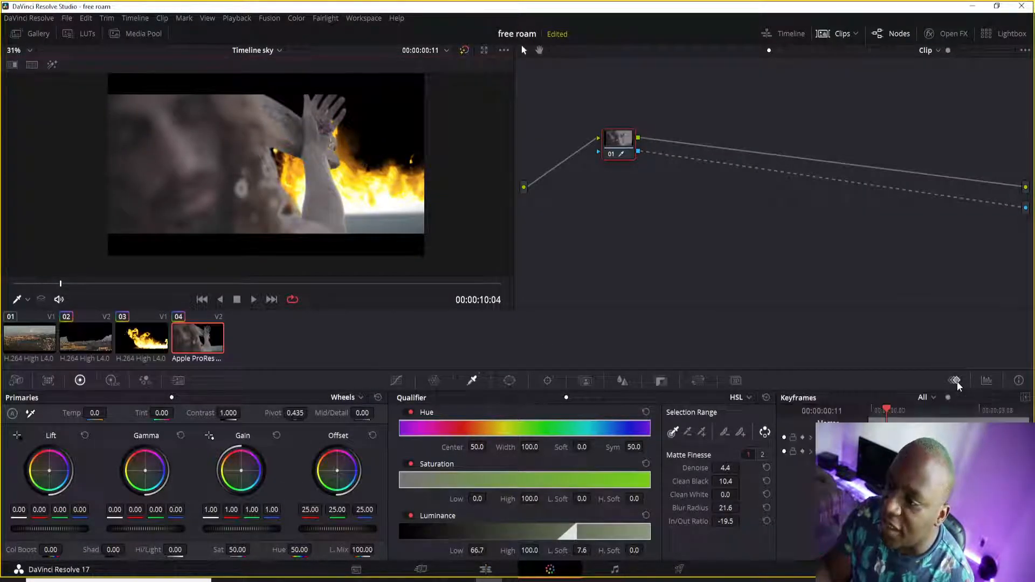
{"action": "left_click", "coordinate": [923, 398]}
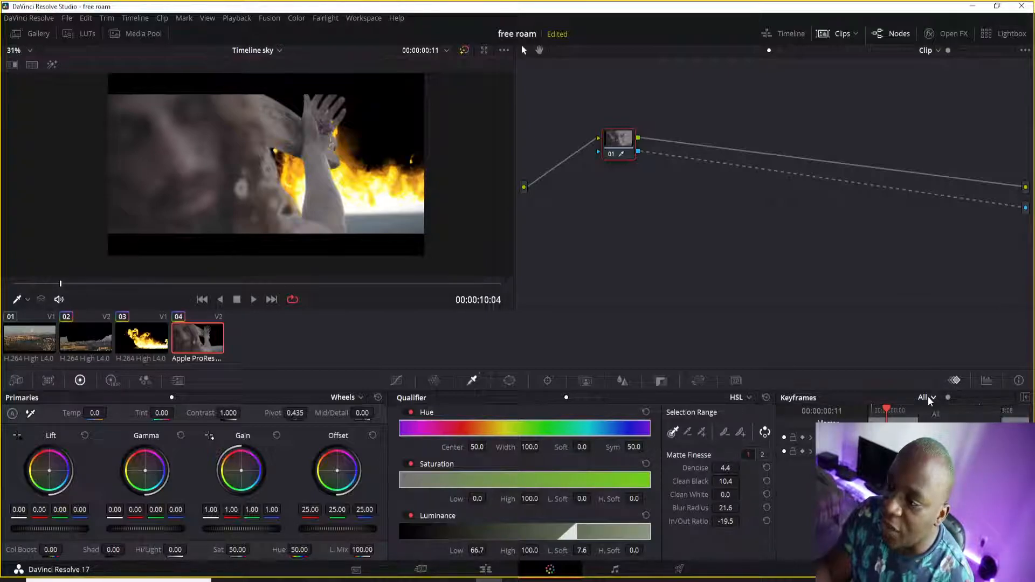
{"action": "left_click", "coordinate": [936, 413]}
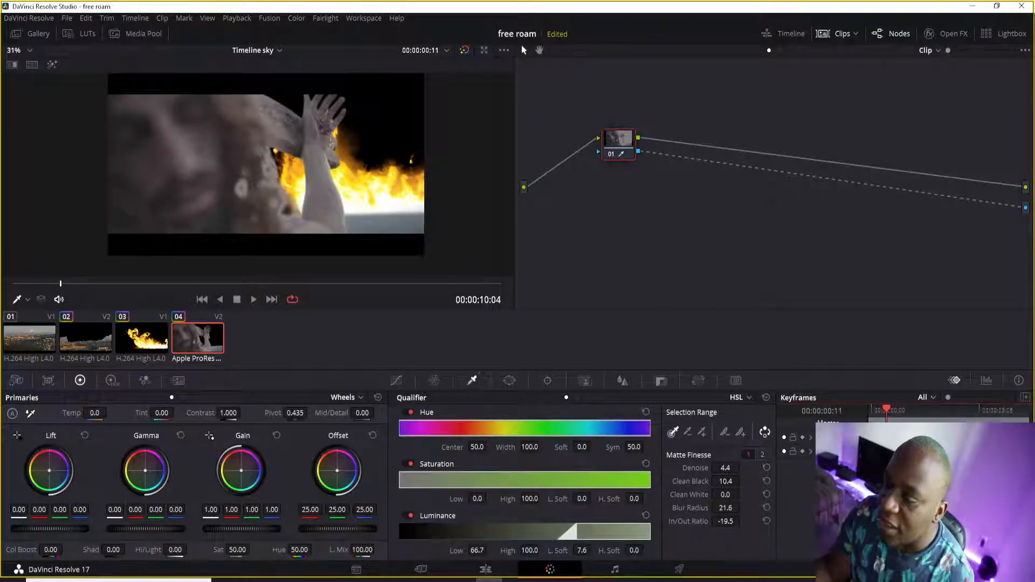
{"action": "left_click", "coordinate": [141, 339]}
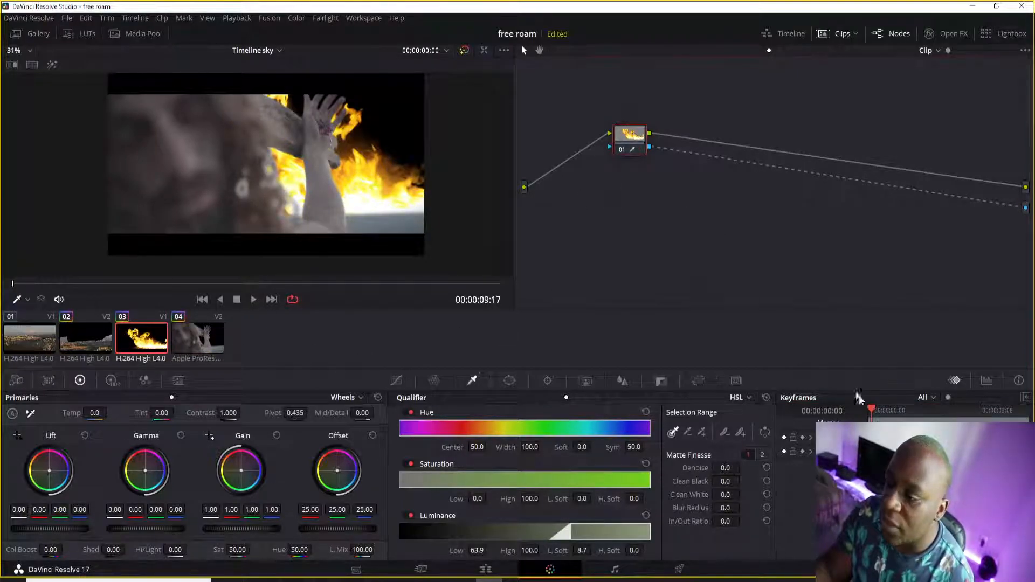
{"action": "left_click", "coordinate": [1026, 398]}
{"action": "left_click", "coordinate": [1025, 398]}
{"action": "left_click", "coordinate": [927, 397]}
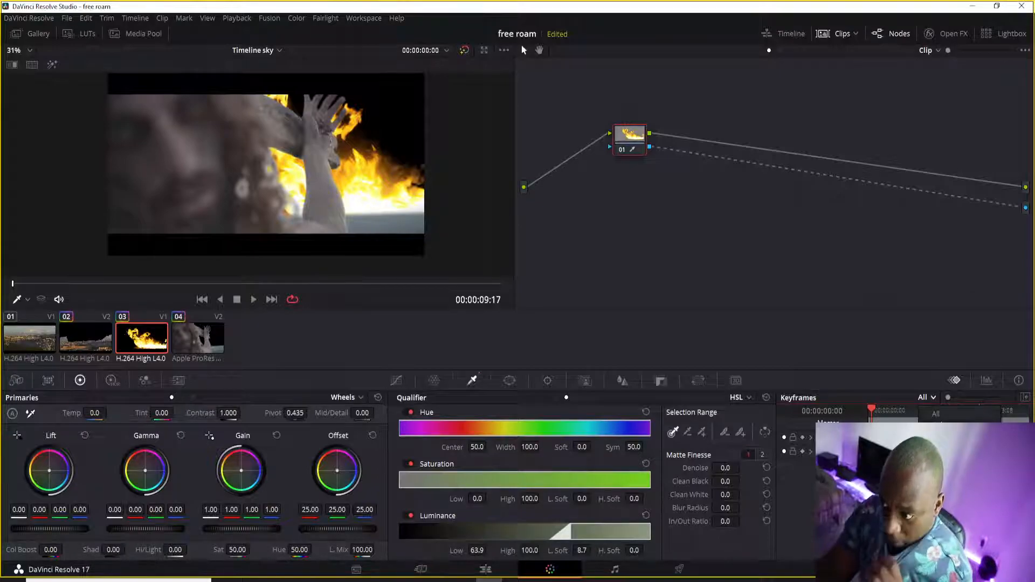
{"action": "left_click", "coordinate": [940, 427]}
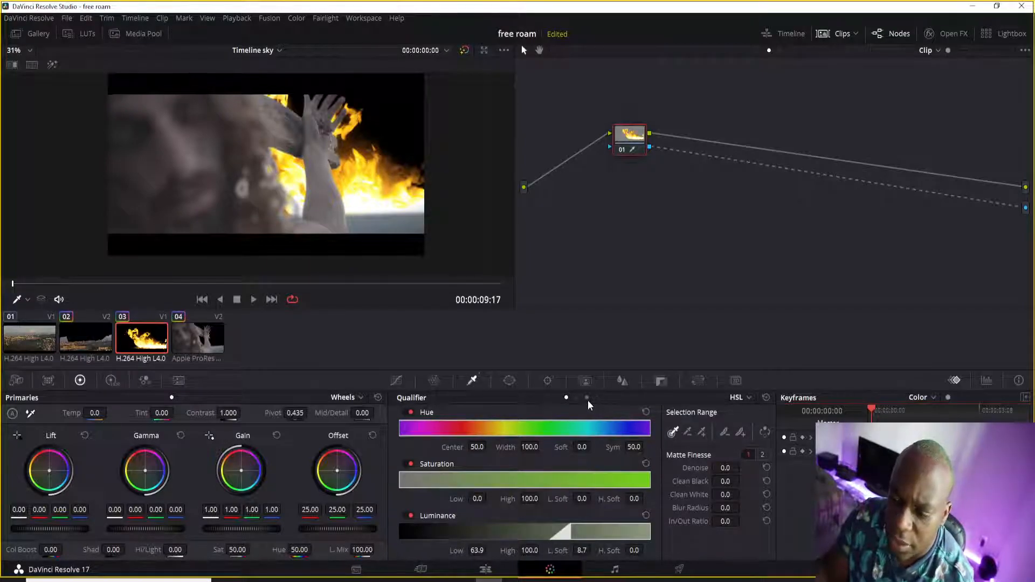
{"action": "left_click_drag", "start_coordinate": [877, 419], "coordinate": [956, 412]}
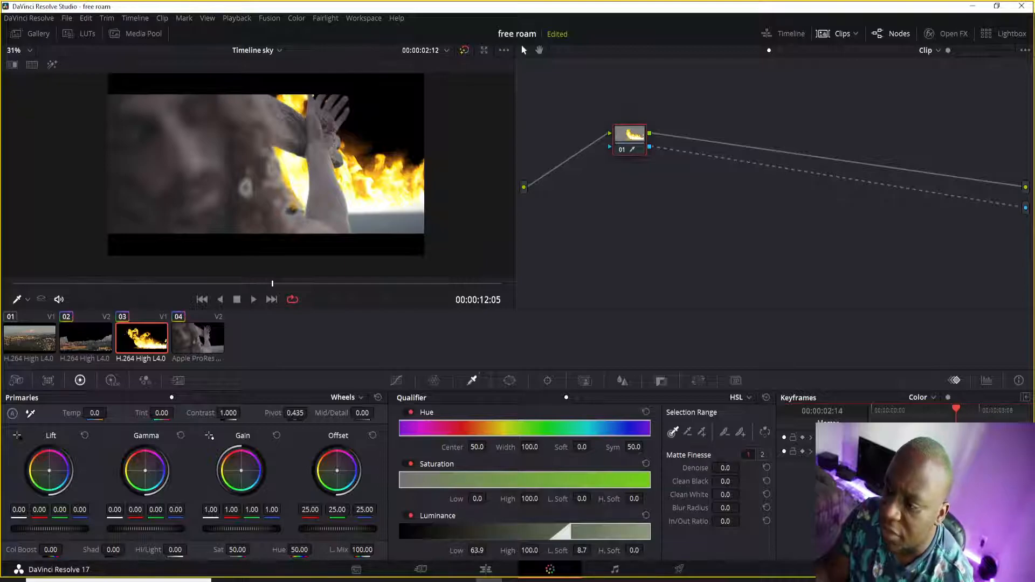
{"action": "left_click", "coordinate": [792, 437]}
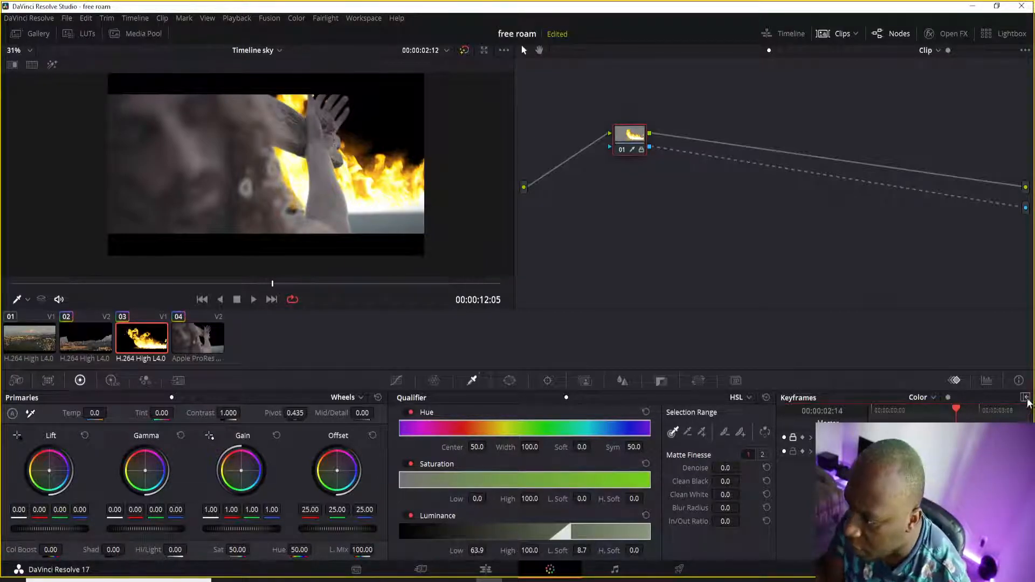
{"action": "left_click", "coordinate": [920, 399]}
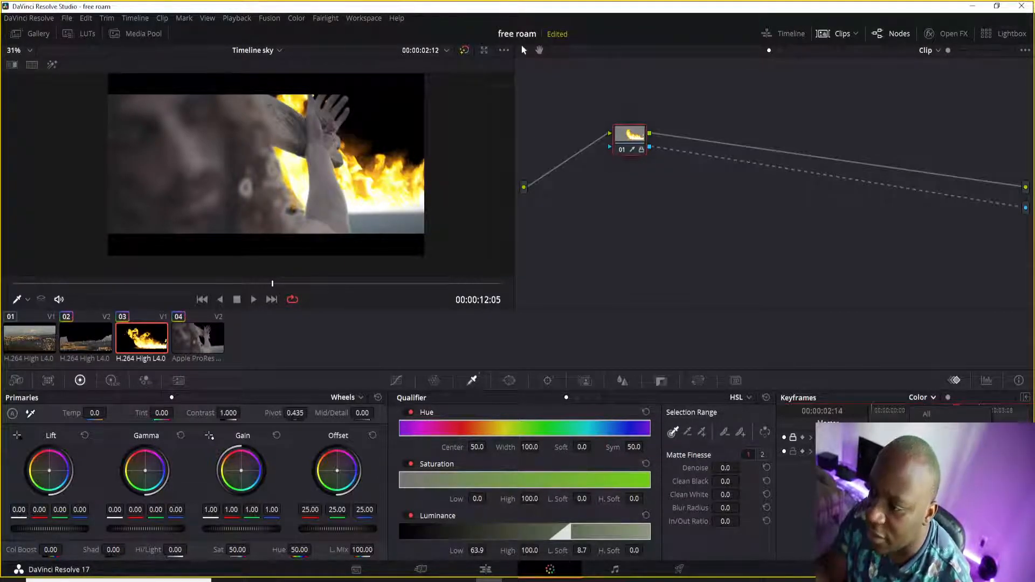
{"action": "left_click", "coordinate": [808, 440]}
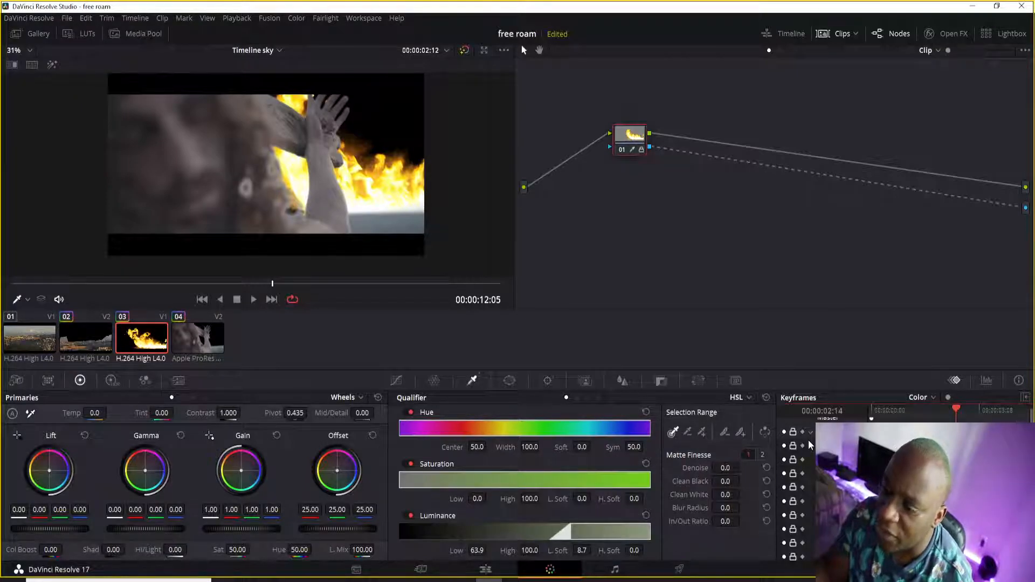
{"action": "scroll", "coordinate": [905, 485], "scroll_direction": "down", "scroll_amount": 3}
{"action": "scroll", "coordinate": [905, 485], "scroll_direction": "down", "scroll_amount": 2}
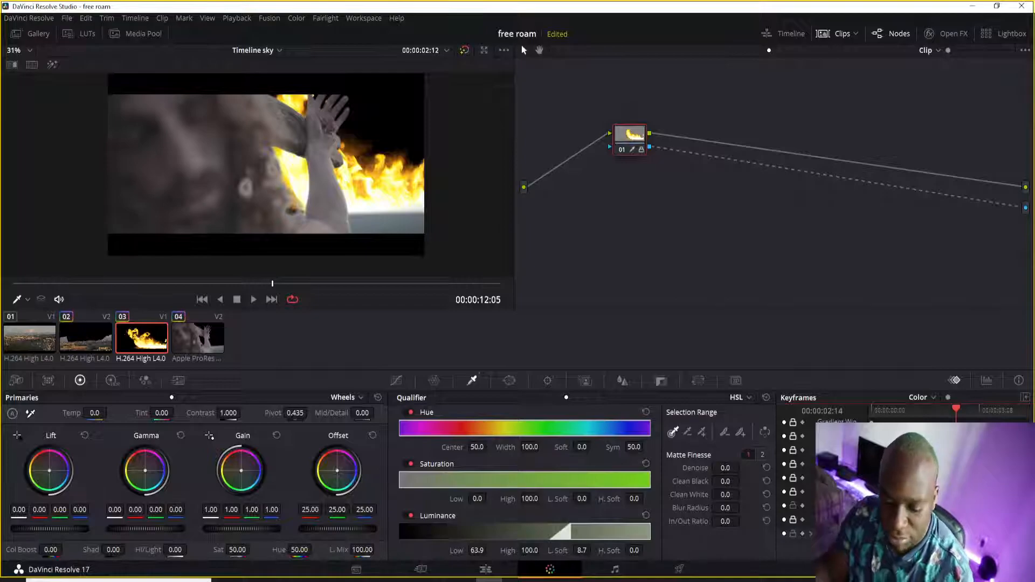
{"action": "key", "text": "ctrl+z"}
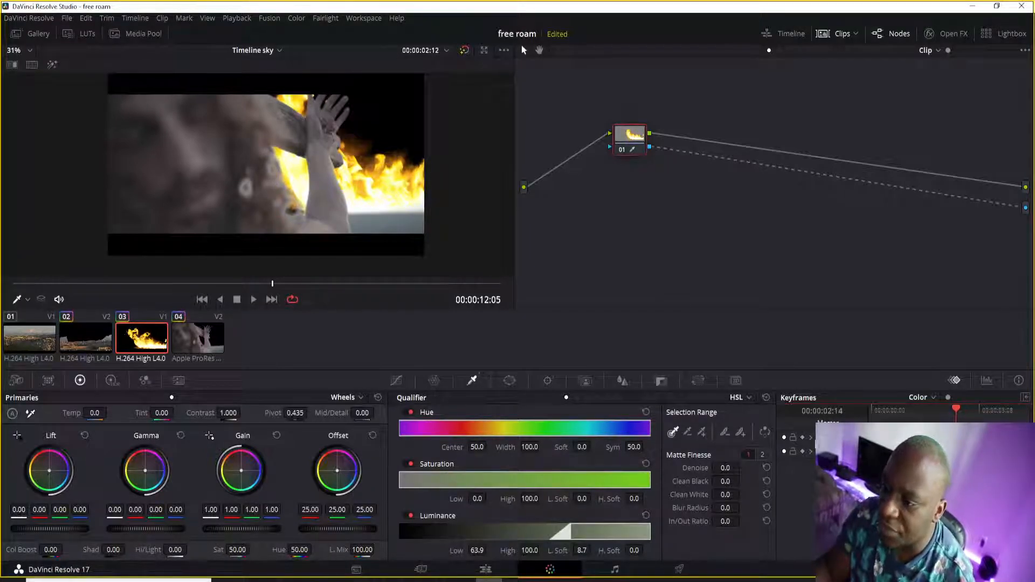
Expand the fire clip's keyframe tracks and look through the list of parameters that can be keyframed
{"action": "left_click", "coordinate": [812, 437]}
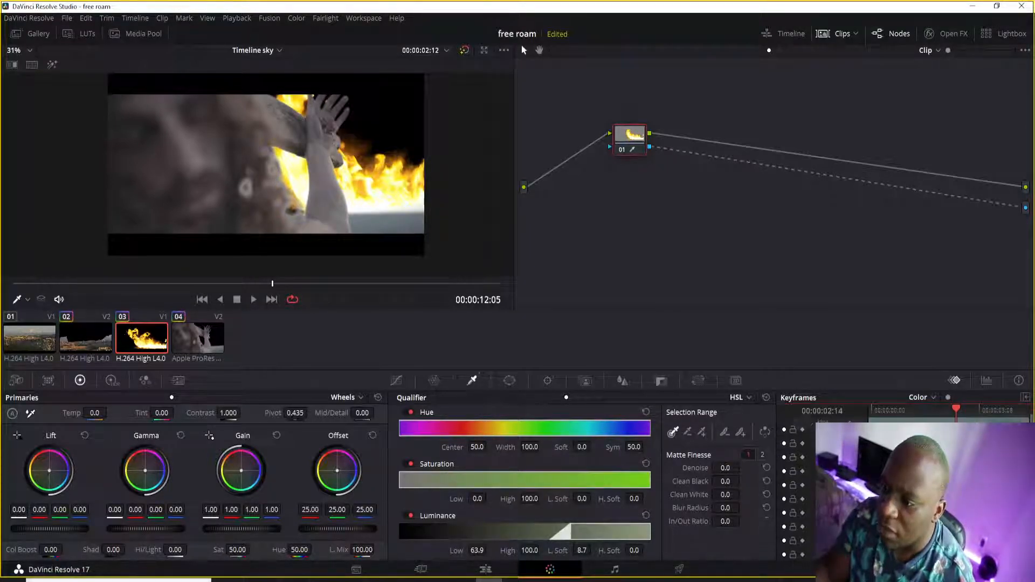
{"action": "scroll", "coordinate": [905, 491], "scroll_direction": "down", "scroll_amount": 2}
{"action": "left_click", "coordinate": [810, 535]}
{"action": "scroll", "coordinate": [906, 491], "scroll_direction": "down", "scroll_amount": 5}
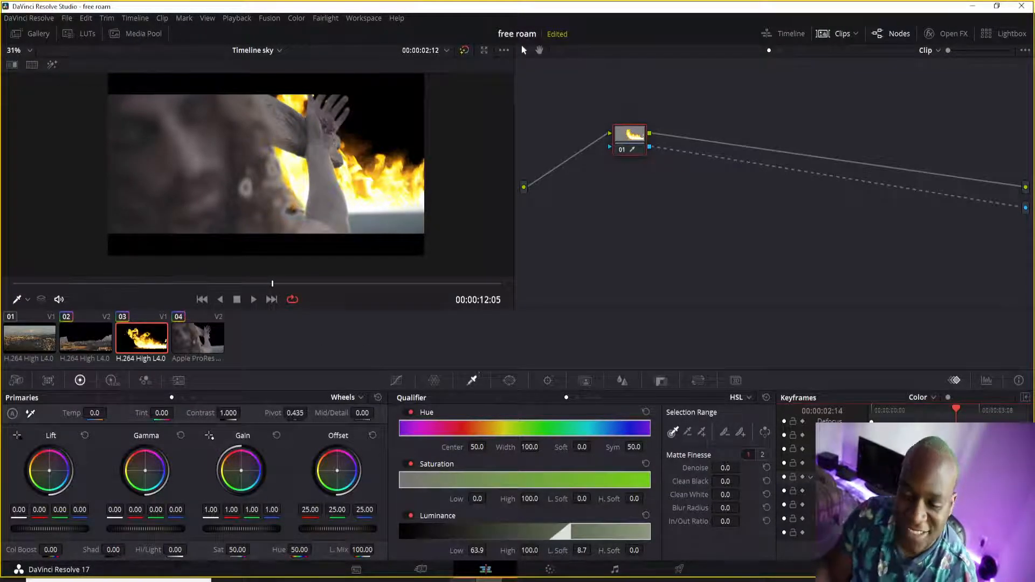
Return to the Edit page and replay the fire composite several times from its beginning to judge the flame movement
{"action": "left_click", "coordinate": [421, 569]}
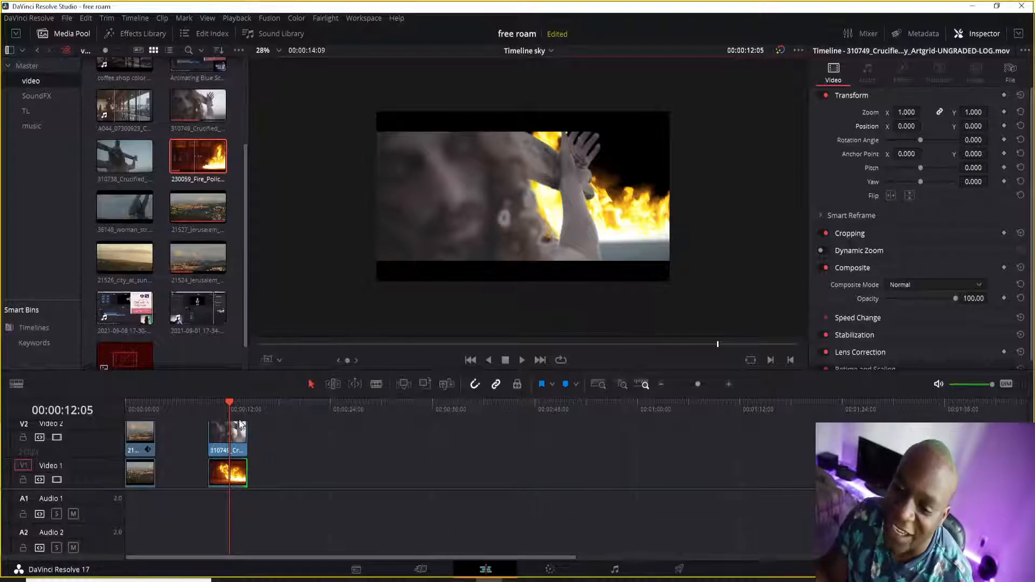
{"action": "left_click", "coordinate": [206, 405]}
{"action": "key", "text": "space"}
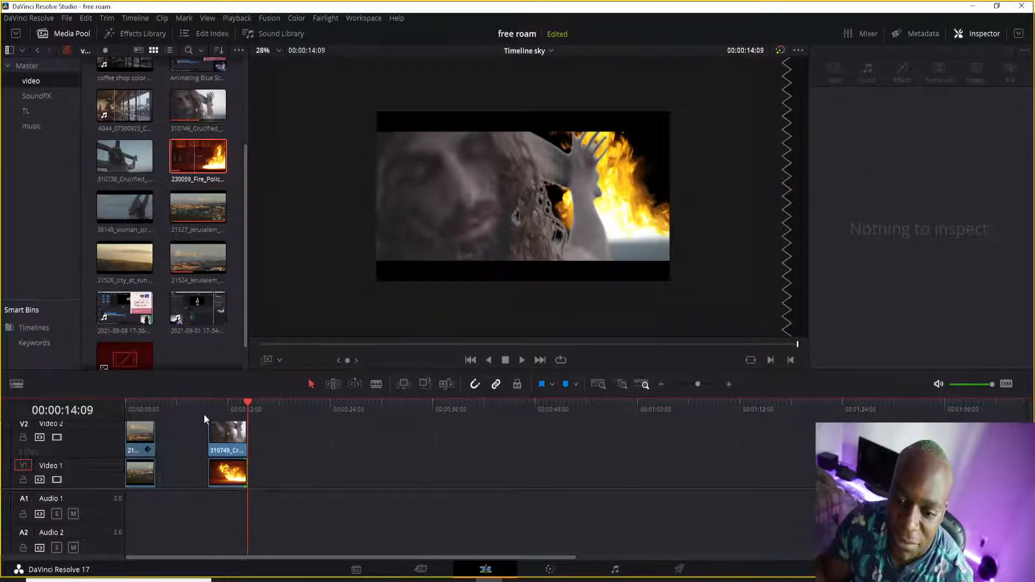
{"action": "left_click", "coordinate": [209, 414]}
{"action": "key", "text": "space"}
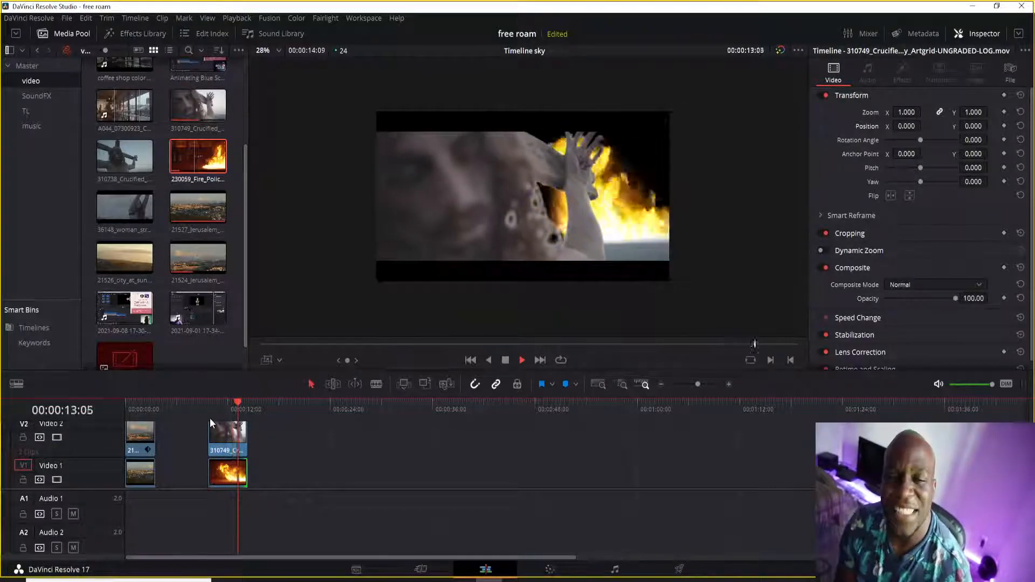
{"action": "left_click", "coordinate": [209, 405]}
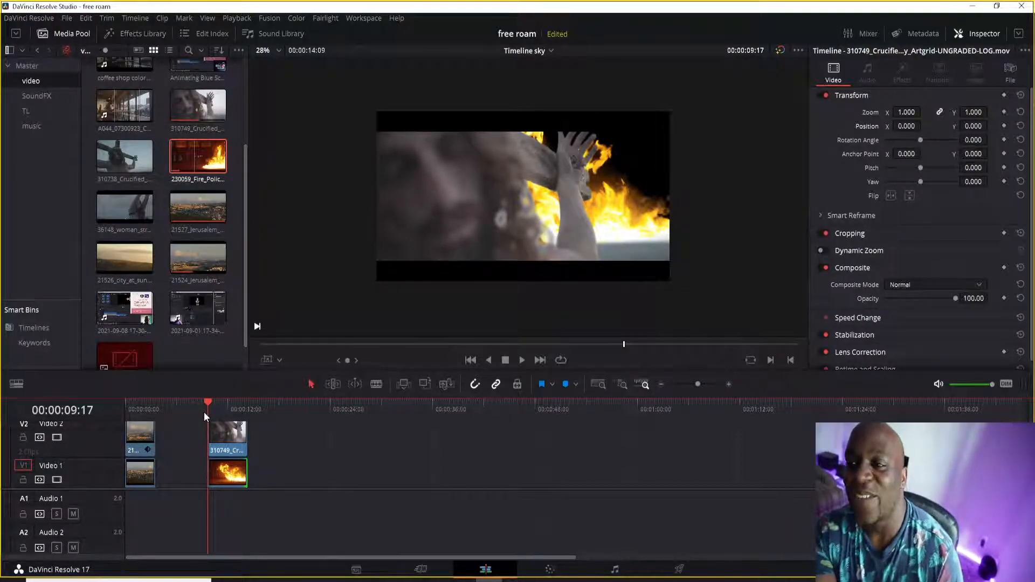
{"action": "key", "text": "space"}
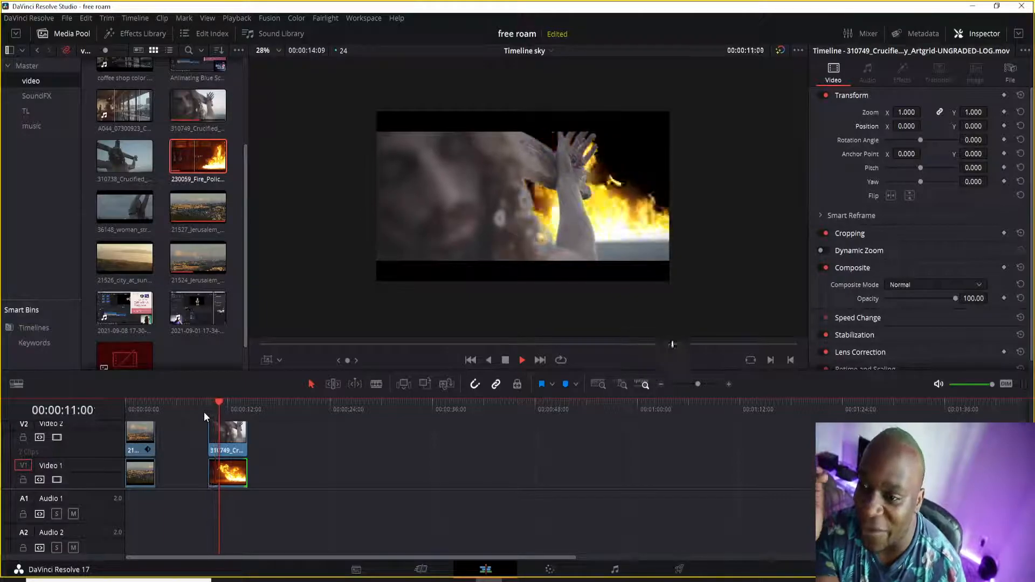
{"action": "key", "text": "space"}
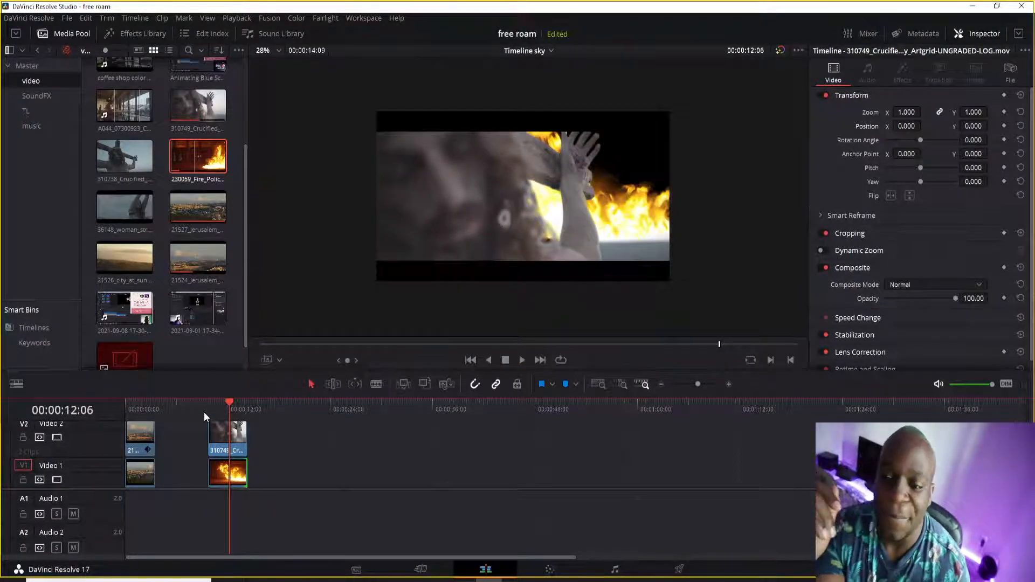
{"action": "left_click", "coordinate": [210, 408]}
{"action": "key", "text": "space"}
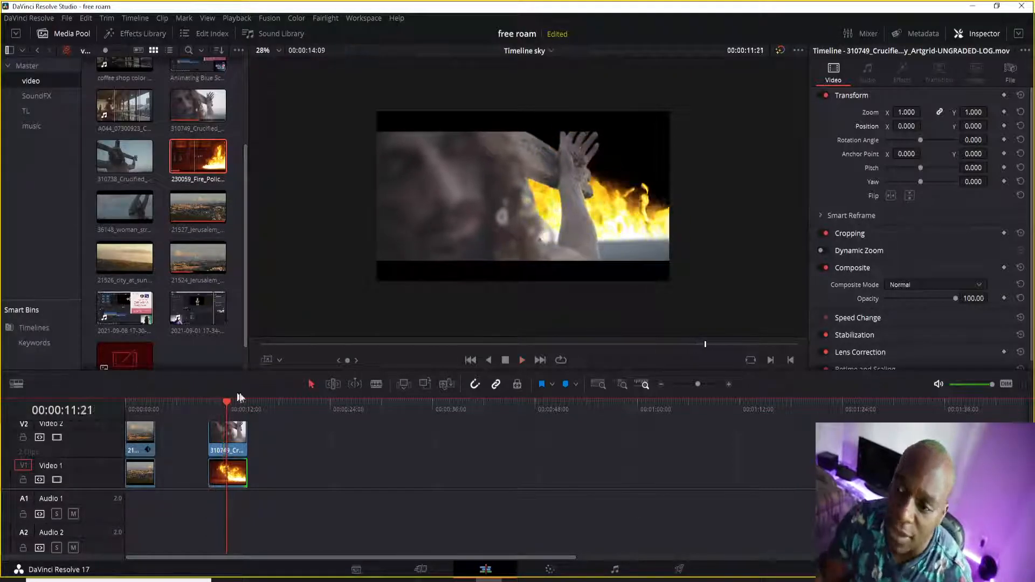
{"action": "left_click", "coordinate": [208, 409]}
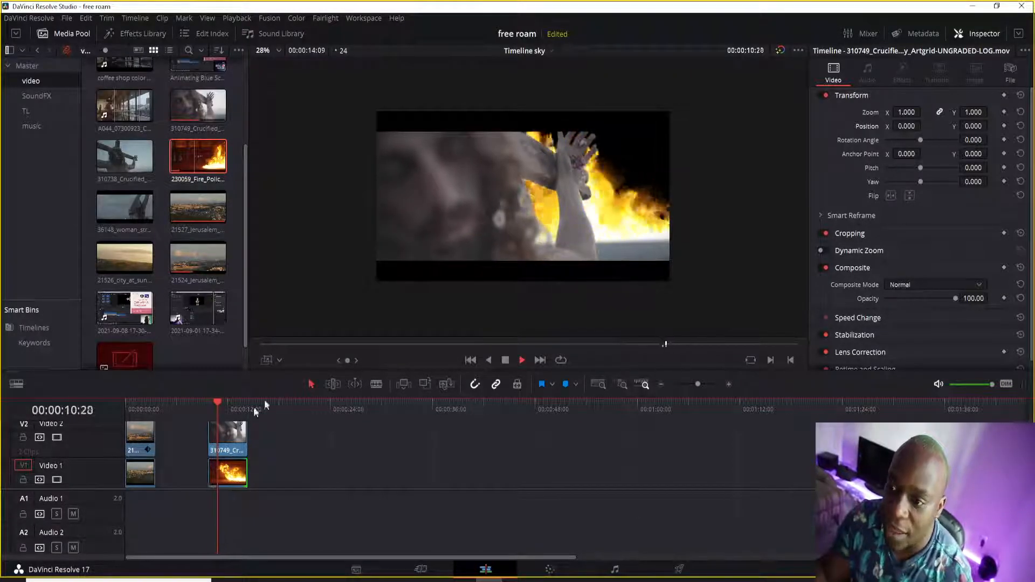
{"action": "key", "text": "space"}
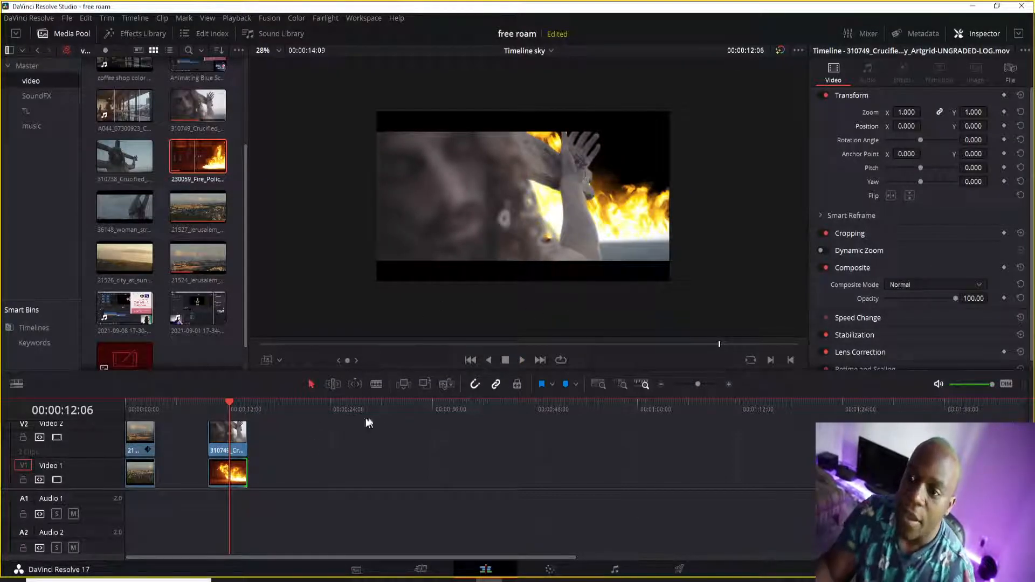
Play the first sky replacement example from the timeline start, followed by the complete fire composite
{"action": "key", "text": "space"}
{"action": "left_click", "coordinate": [129, 412]}
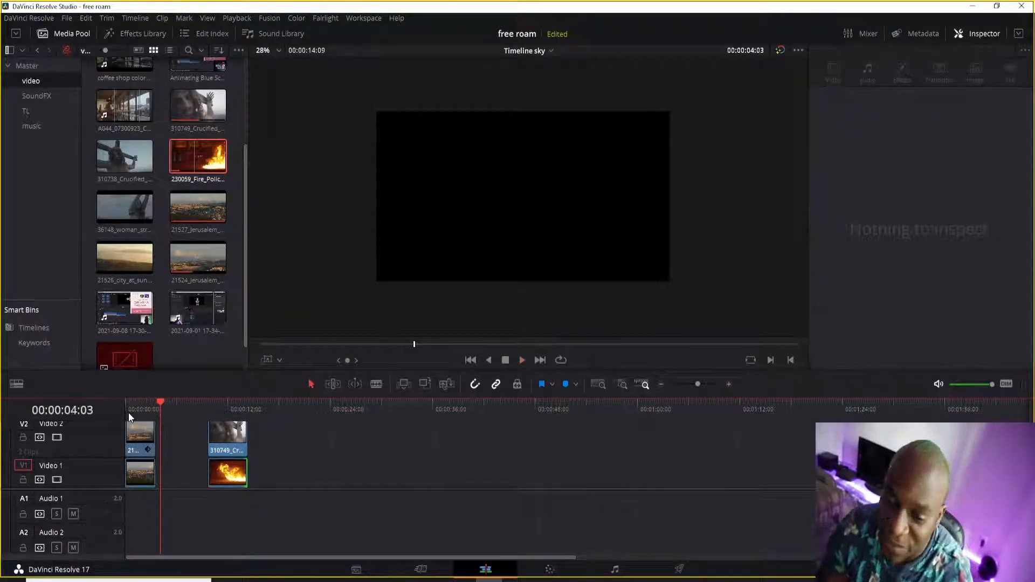
{"action": "left_click", "coordinate": [208, 408]}
{"action": "key", "text": "space"}
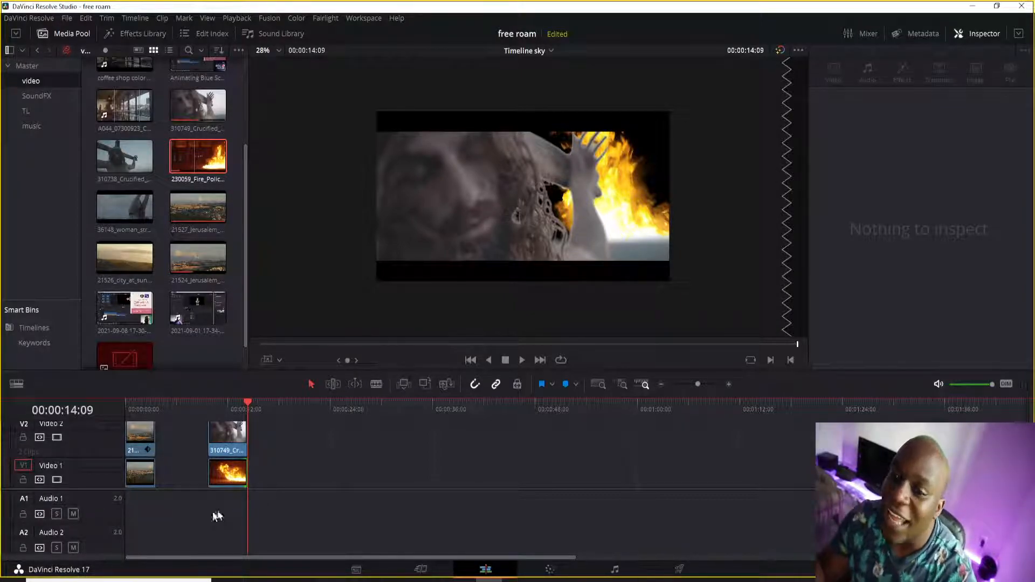
Play the city sky replacement from the timeline start, followed by a short part of the fire composite
{"action": "left_click", "coordinate": [122, 403]}
{"action": "key", "text": "space"}
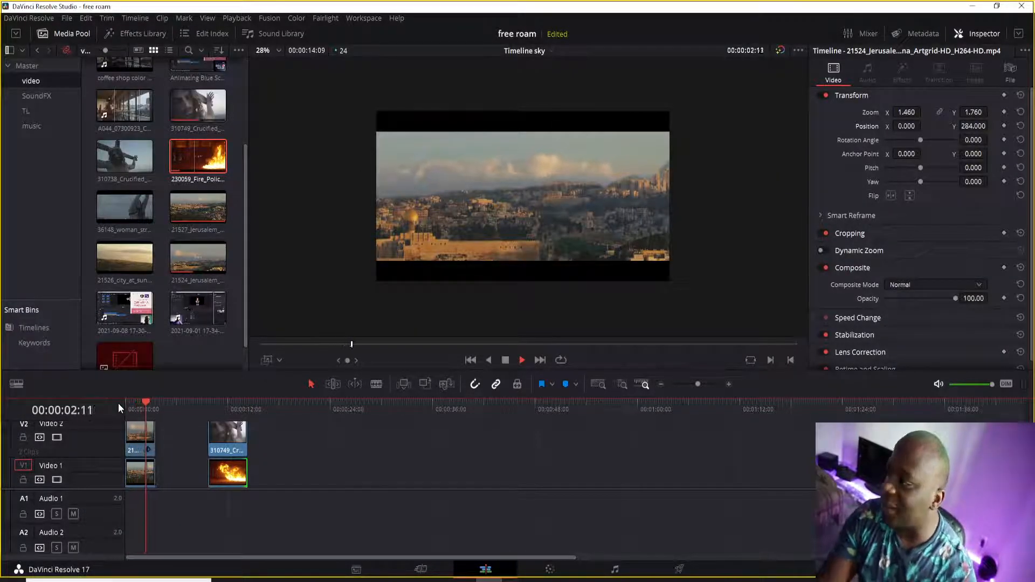
{"action": "key", "text": "space"}
{"action": "left_click", "coordinate": [212, 409]}
{"action": "left_click", "coordinate": [231, 431]}
{"action": "key", "text": "space"}
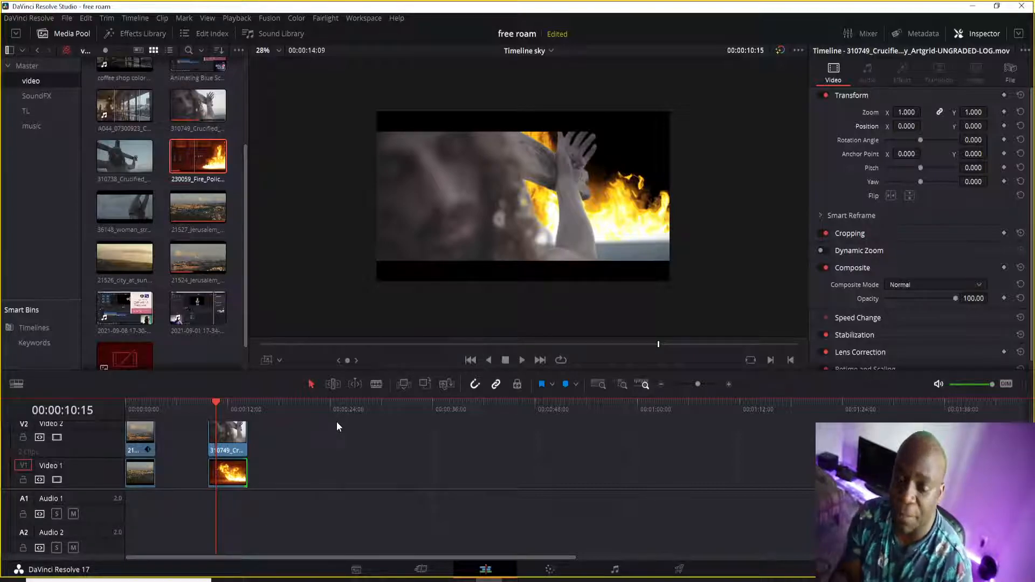
Compare the original 21524_Jerusalem source footage with the finished city sky replacement, playing the composite from the timeline start
{"action": "left_click_drag", "start_coordinate": [152, 413], "coordinate": [109, 412]}
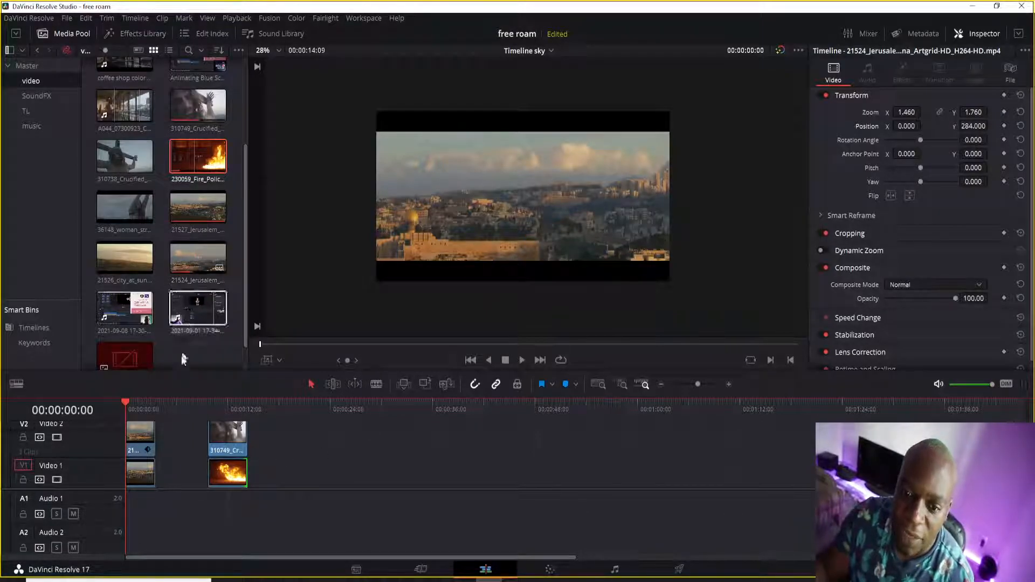
{"action": "left_click", "coordinate": [199, 247]}
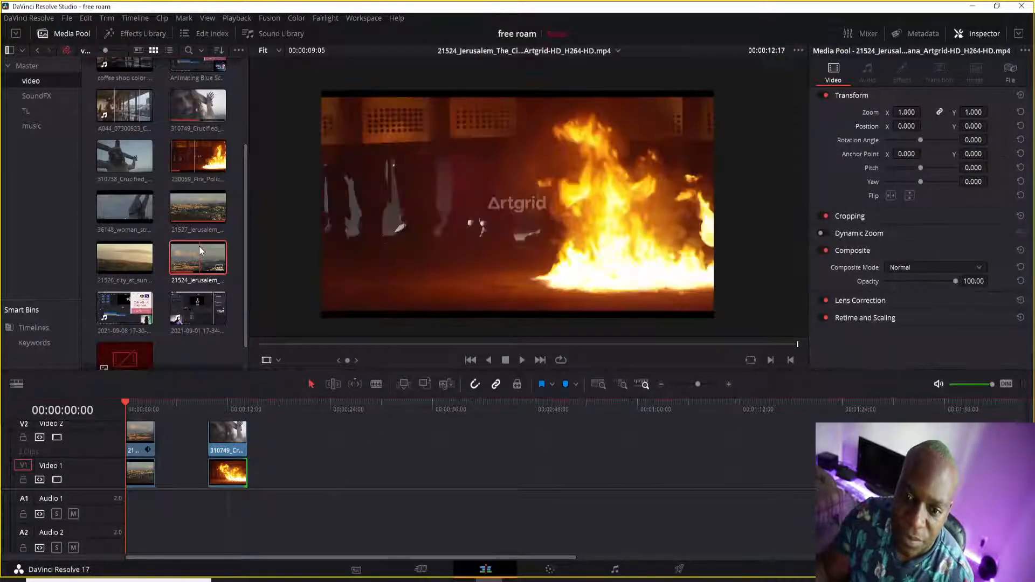
{"action": "left_click_drag", "start_coordinate": [526, 345], "coordinate": [248, 363]}
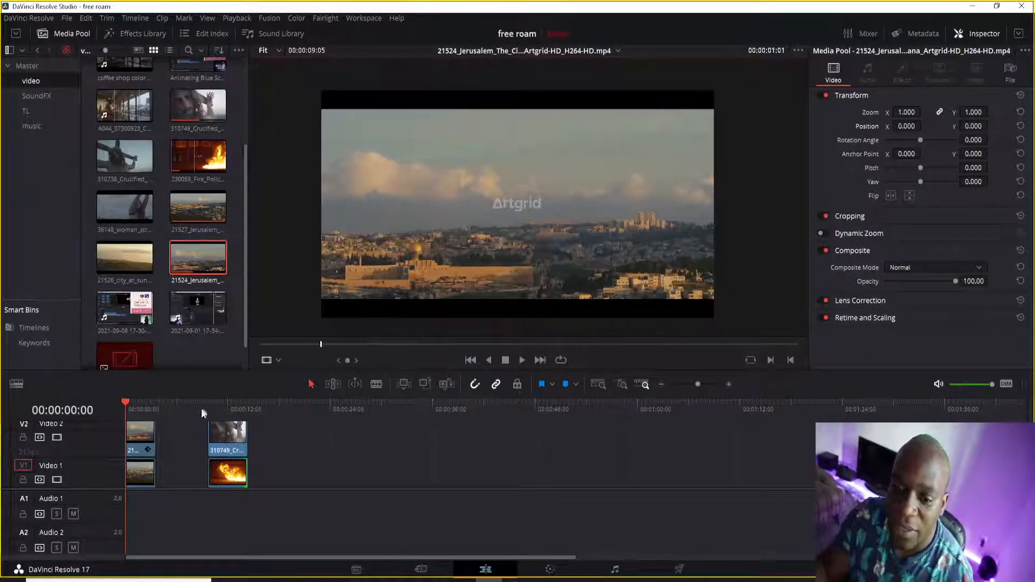
{"action": "left_click", "coordinate": [143, 441]}
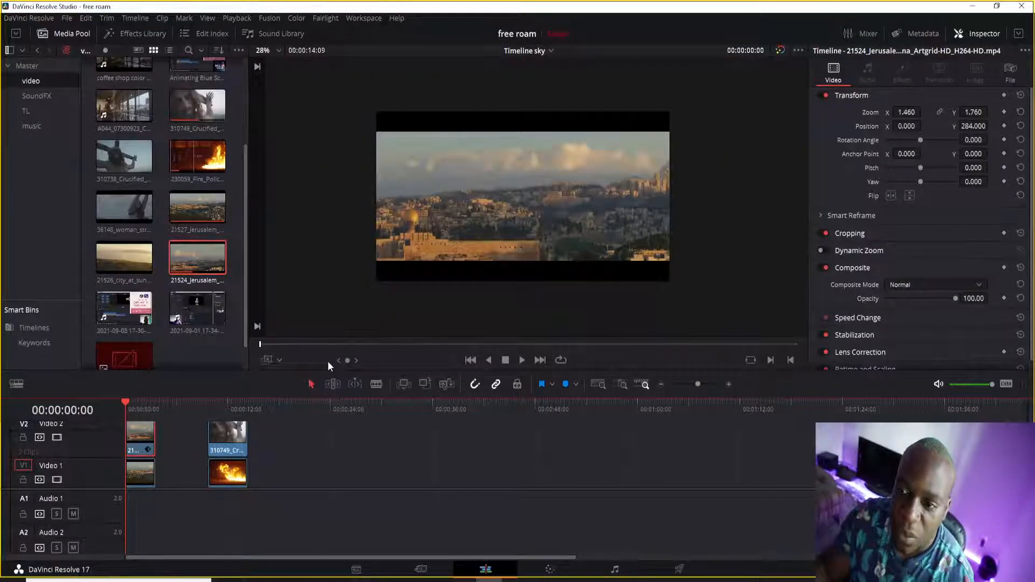
{"action": "left_click_drag", "start_coordinate": [274, 344], "coordinate": [221, 358]}
{"action": "key", "text": "space"}
{"action": "key", "text": "space"}
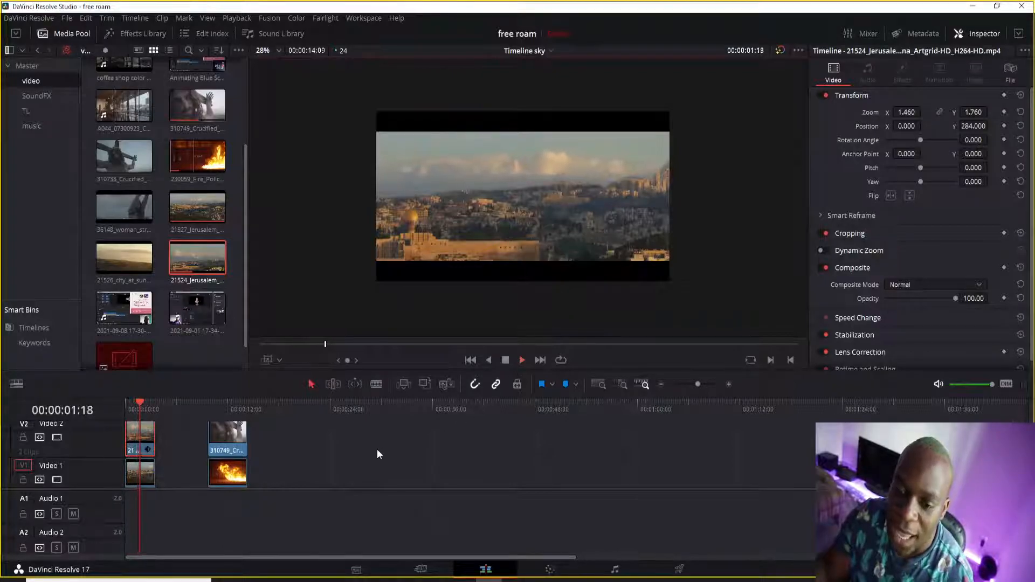
On the Color page, show the "cut city" window drawn around the skyline on clip 02
{"action": "left_click", "coordinate": [140, 476]}
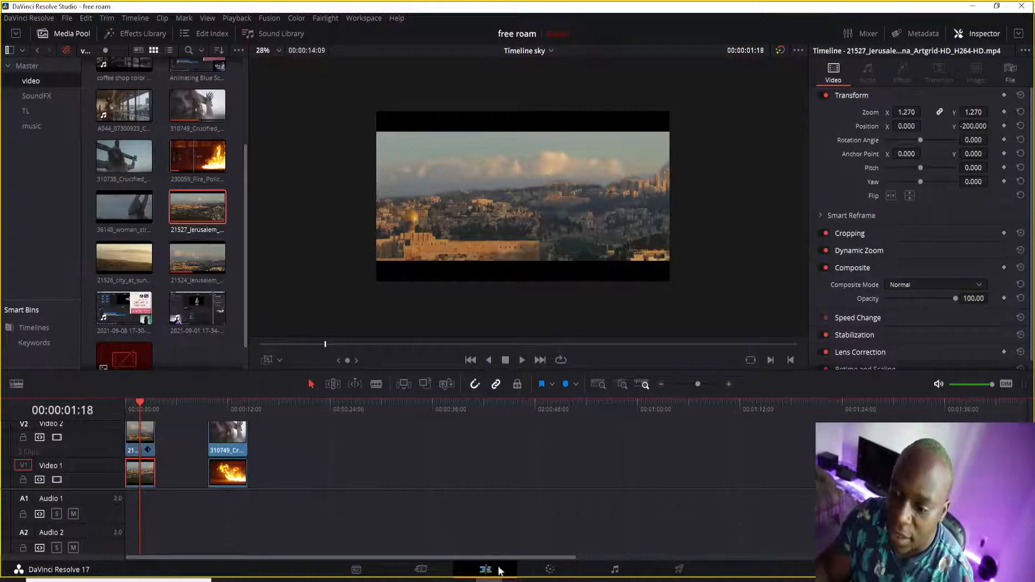
{"action": "key", "text": "shift+6"}
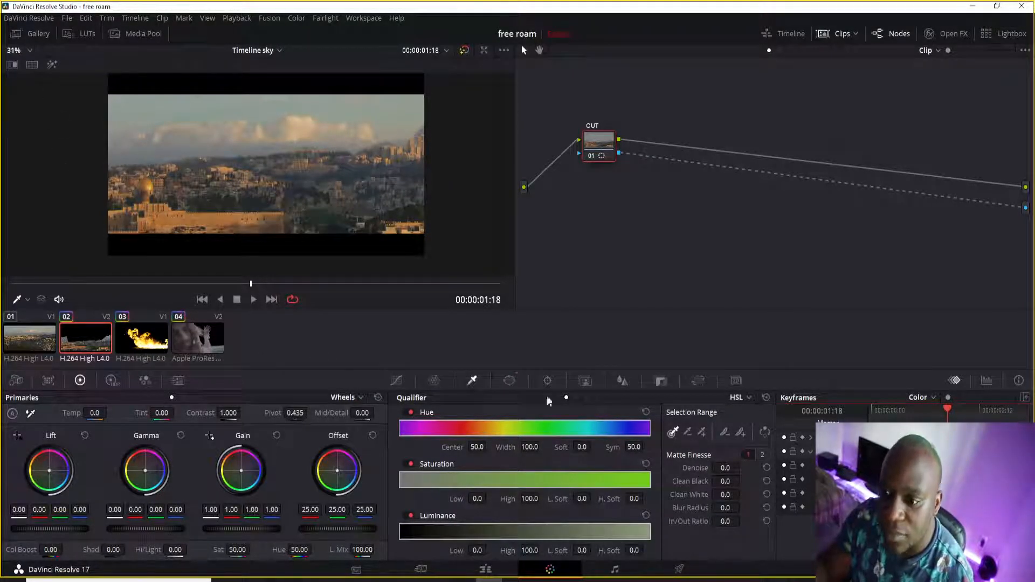
{"action": "left_click", "coordinate": [509, 381]}
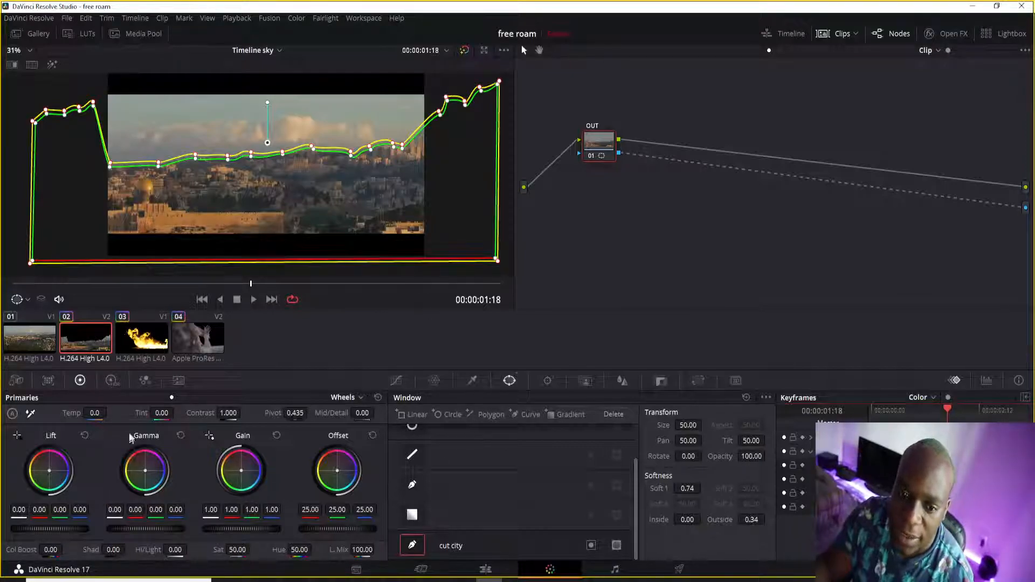
Select clip 01 and play the city composite from its beginning to review how the new sky blends with the skyline
{"action": "left_click", "coordinate": [33, 348]}
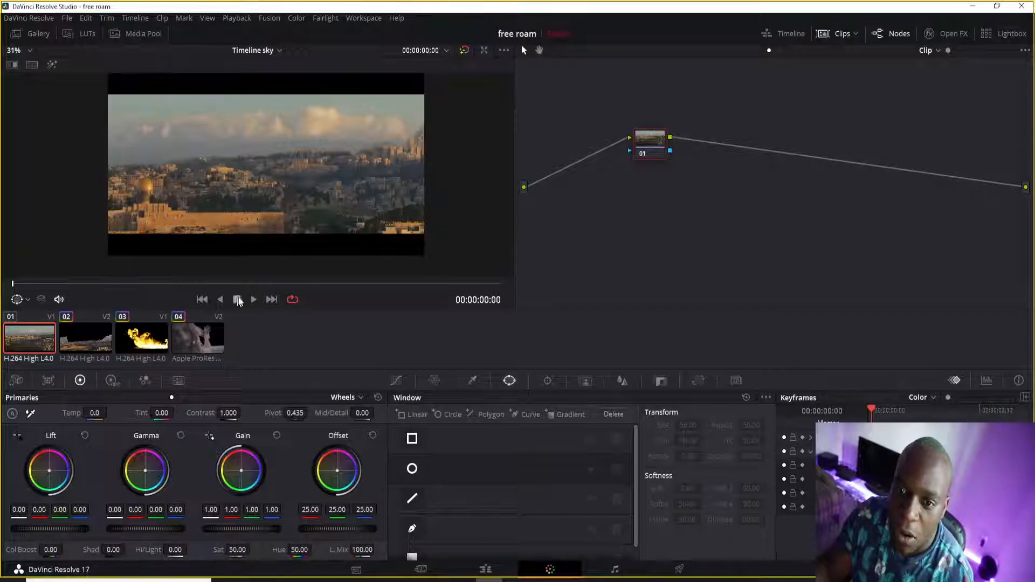
{"action": "left_click_drag", "start_coordinate": [17, 286], "coordinate": [23, 311]}
{"action": "key", "text": "space"}
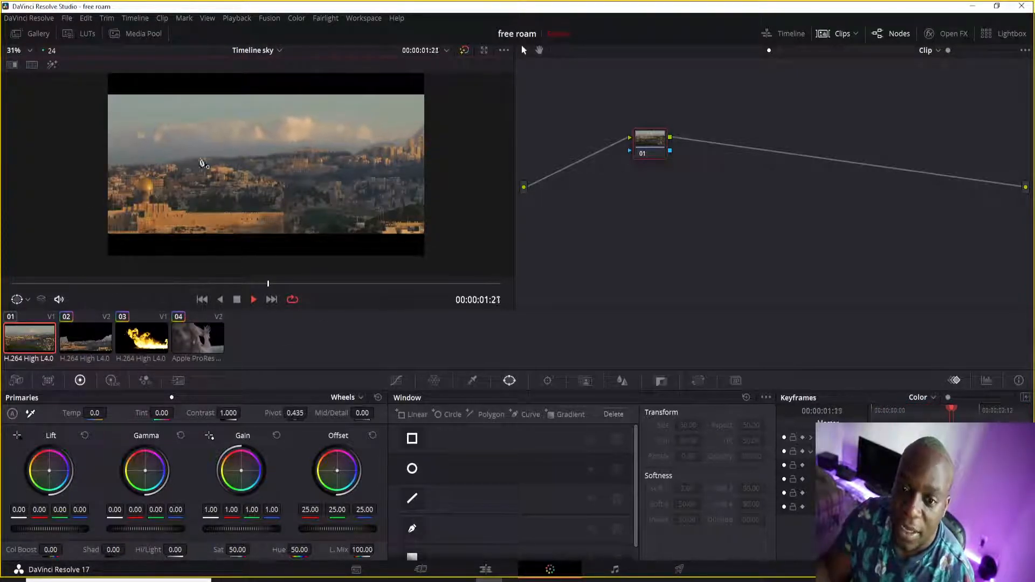
{"action": "key", "text": "space"}
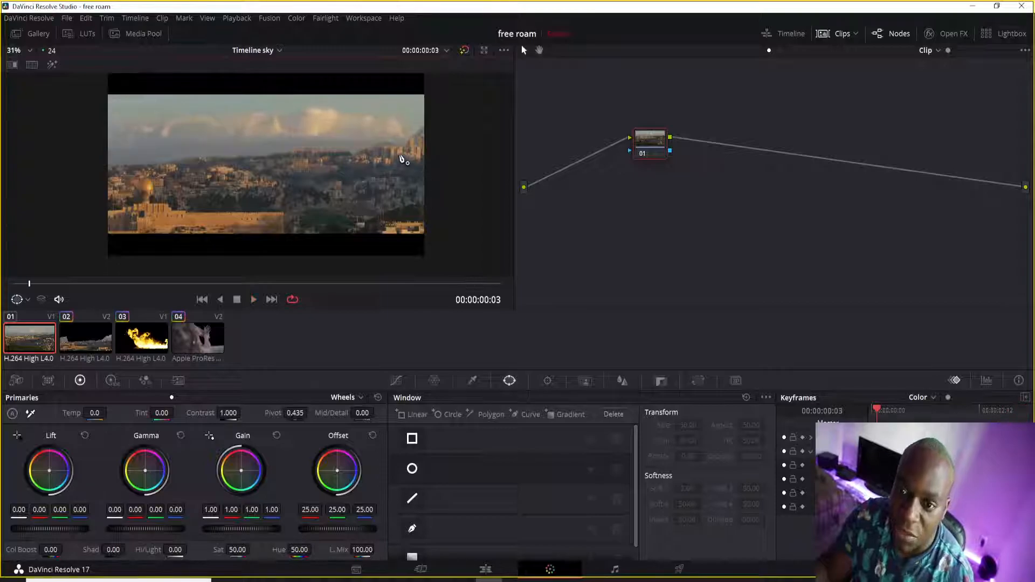
Return to the Edit page and briefly play the fire composite from near its beginning
{"action": "left_click", "coordinate": [499, 569]}
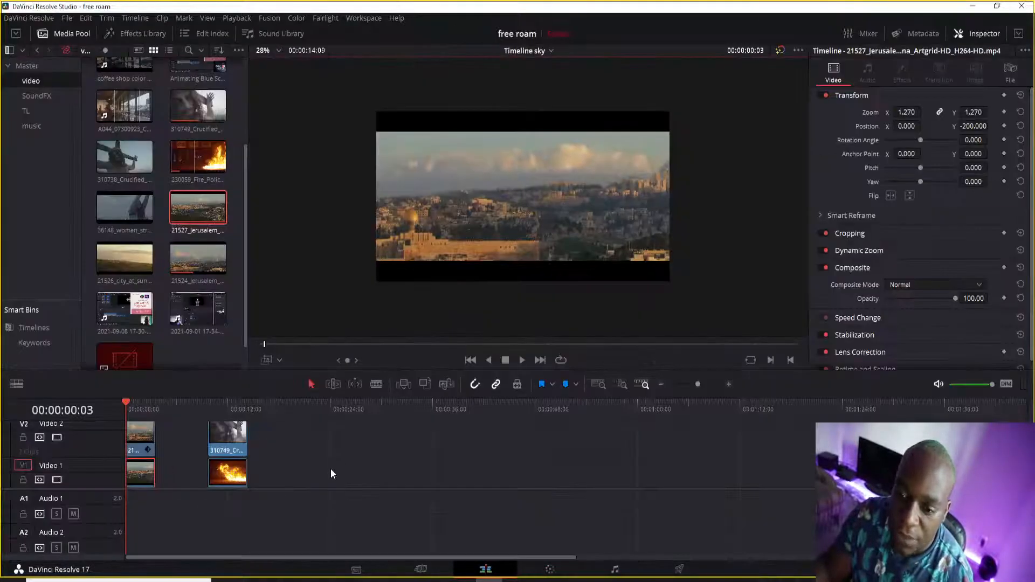
{"action": "left_click", "coordinate": [216, 408]}
{"action": "key", "text": "space"}
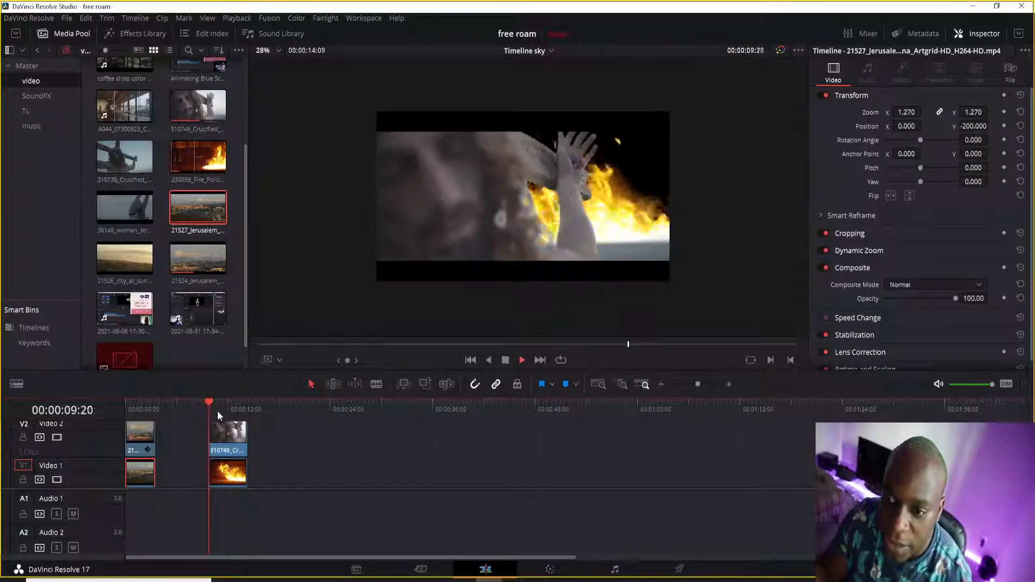
{"action": "key", "text": "space"}
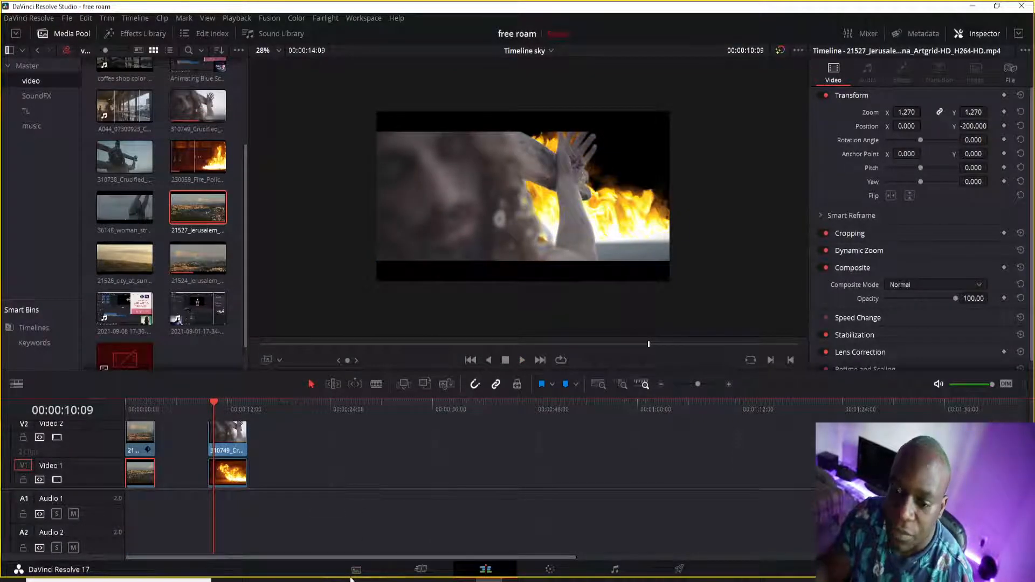
On the Color page, review the Qualifier settings that key the figure in clip 04 and the fire in clip 03
{"action": "left_click", "coordinate": [551, 570]}
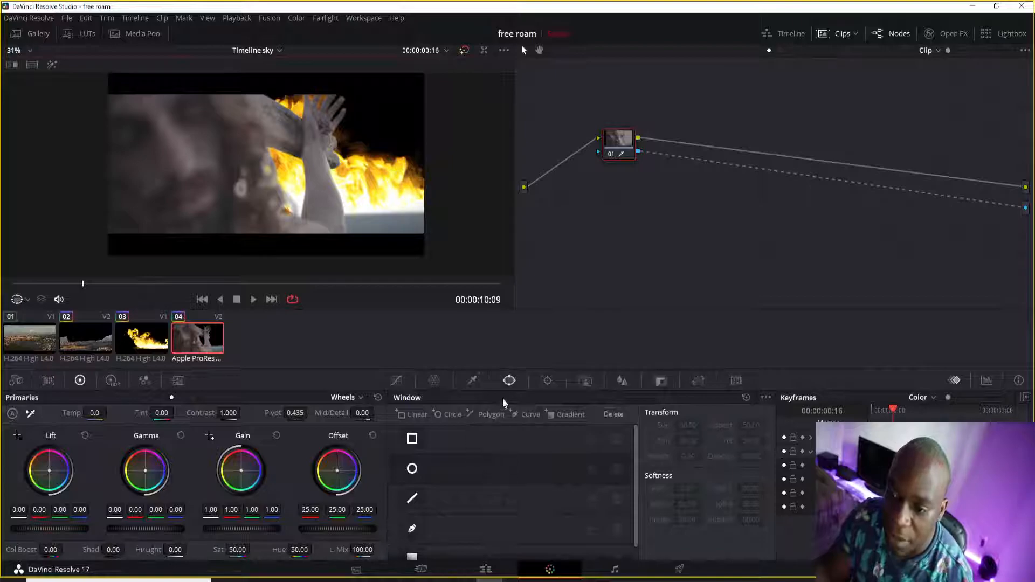
{"action": "left_click", "coordinate": [473, 379]}
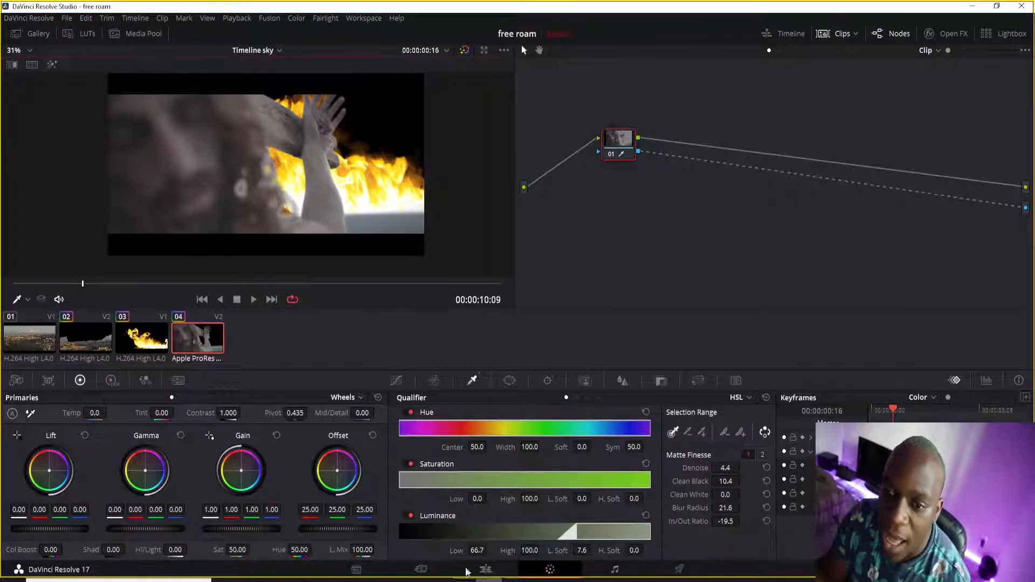
{"action": "left_click", "coordinate": [161, 349]}
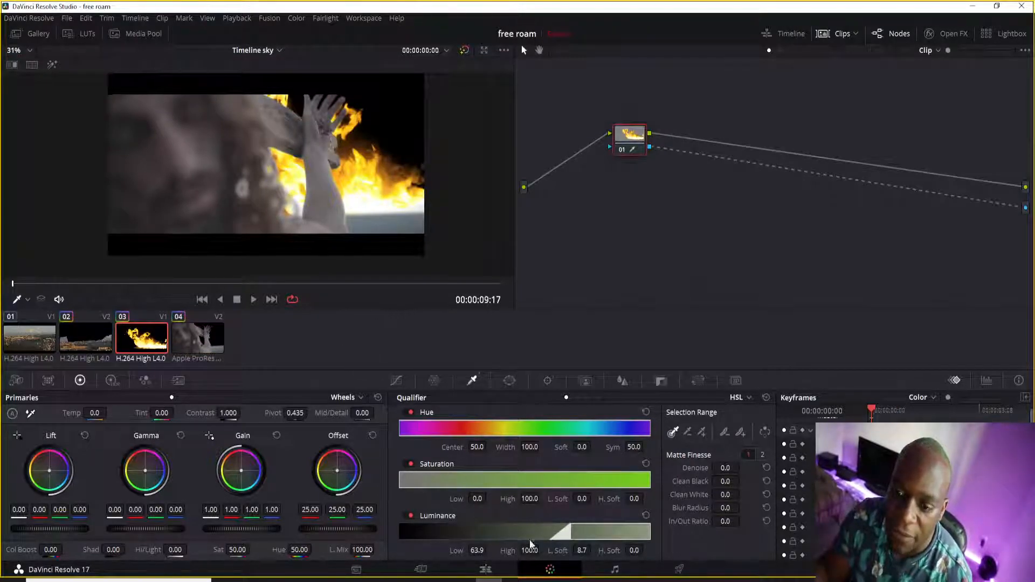
Back on the Edit page, move the playhead to 00:00:11:19 and examine the keyed edge of the figure's hair against the fire up close
{"action": "left_click", "coordinate": [485, 569]}
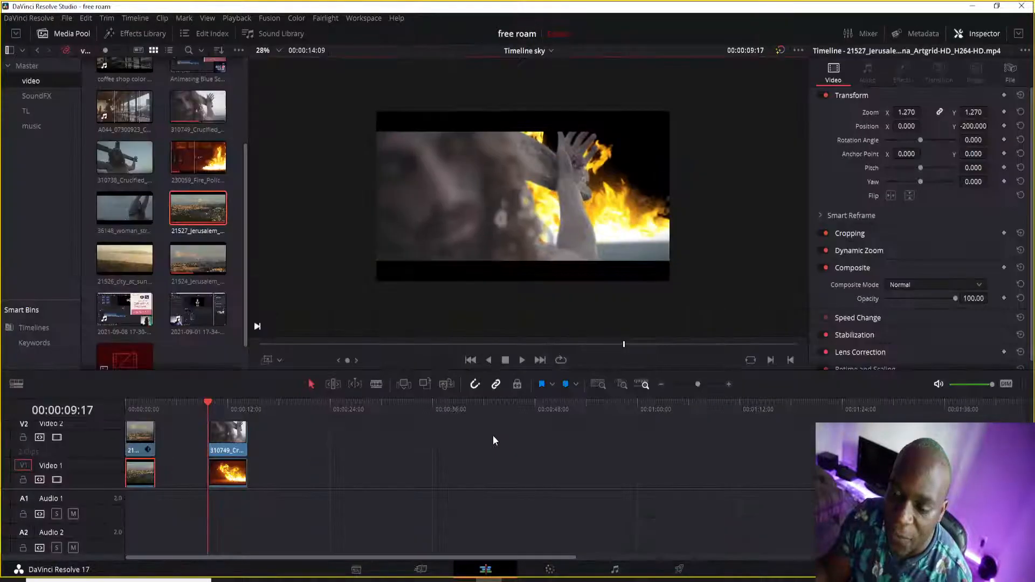
{"action": "left_click_drag", "start_coordinate": [212, 411], "coordinate": [225, 412]}
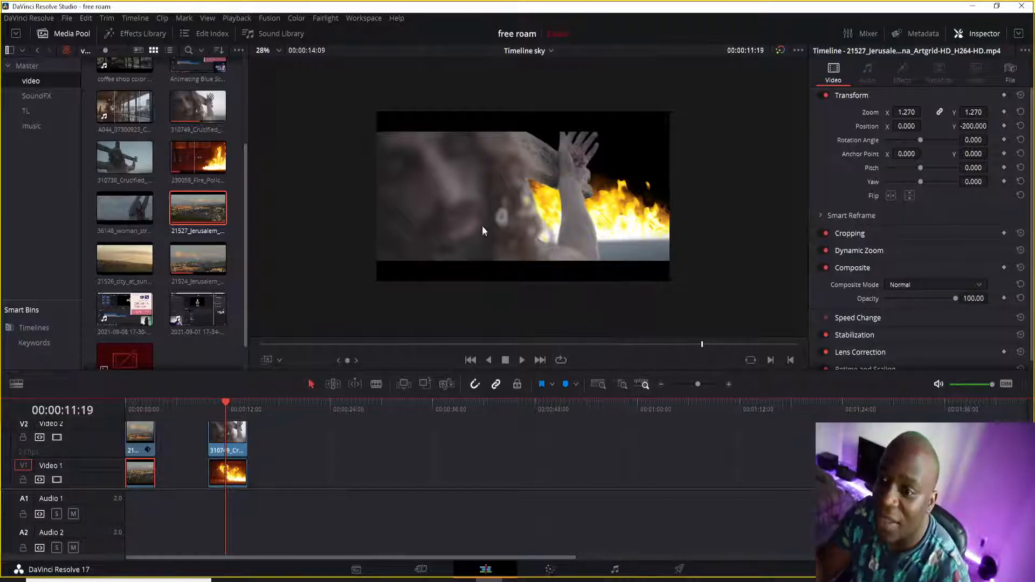
{"action": "scroll", "coordinate": [530, 232], "scroll_direction": "up", "scroll_amount": 2}
{"action": "scroll", "coordinate": [531, 227], "scroll_direction": "up", "scroll_amount": 3}
{"action": "scroll", "coordinate": [525, 202], "scroll_direction": "up", "scroll_amount": 3}
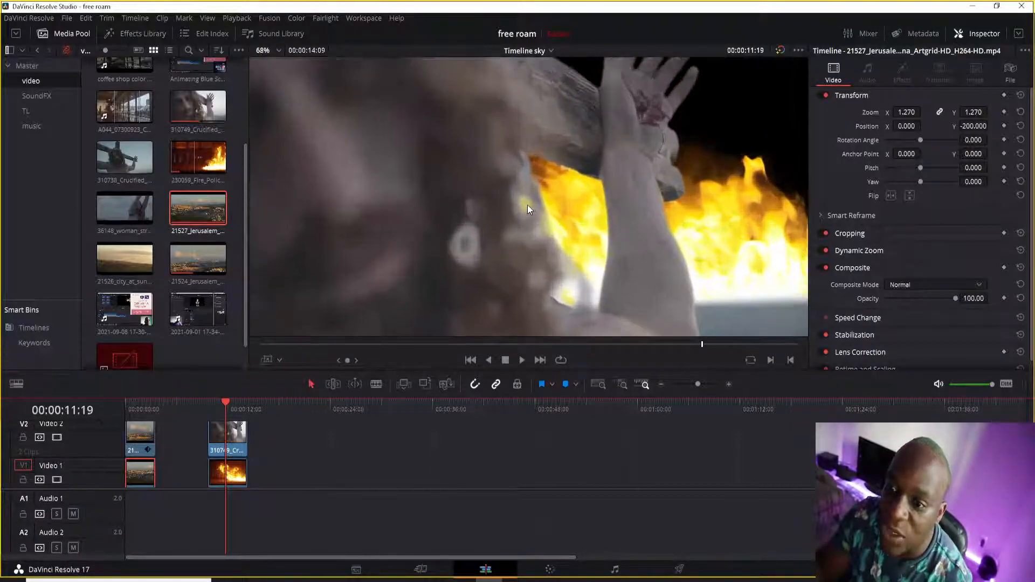
{"action": "scroll", "coordinate": [525, 221], "scroll_direction": "up", "scroll_amount": 2}
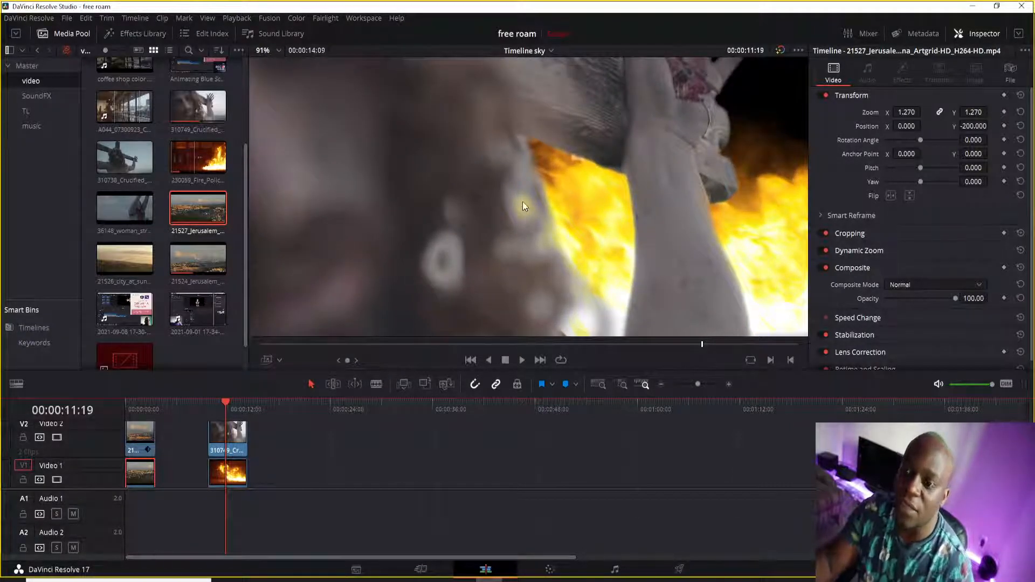
{"action": "scroll", "coordinate": [522, 207], "scroll_direction": "down", "scroll_amount": 4}
{"action": "scroll", "coordinate": [517, 207], "scroll_direction": "down", "scroll_amount": 3}
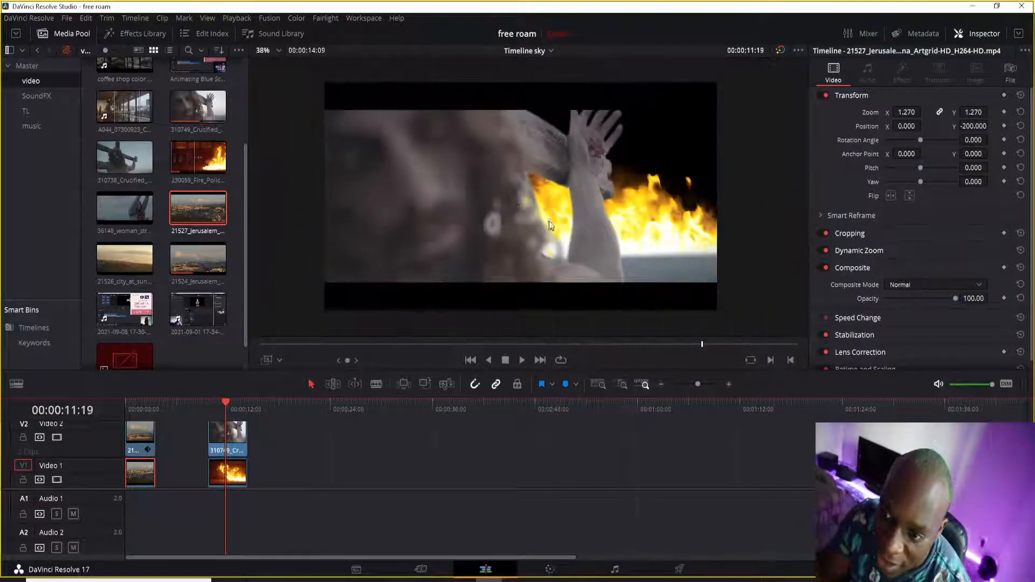